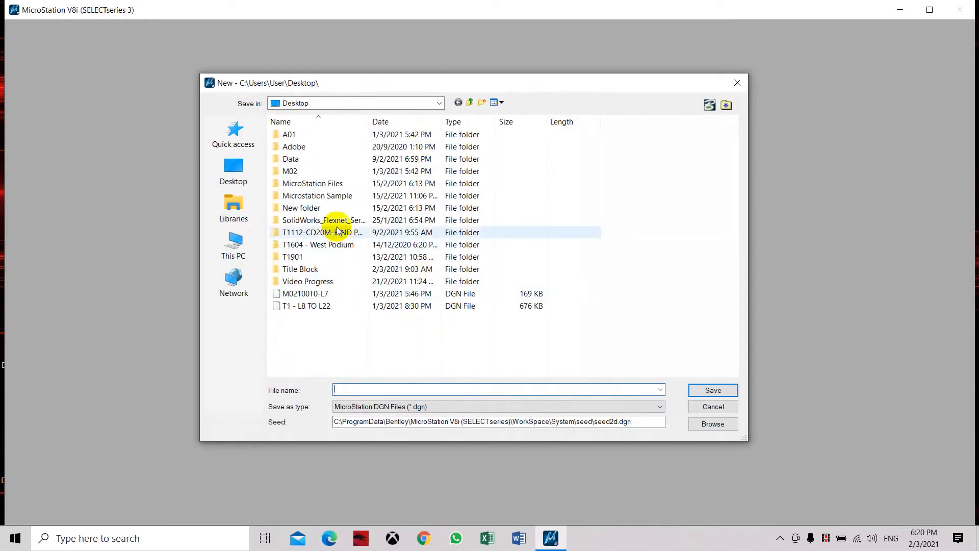
Step: Choose the MicroStation Files folder on the Desktop as the save location for the new file
double_click(329, 197)
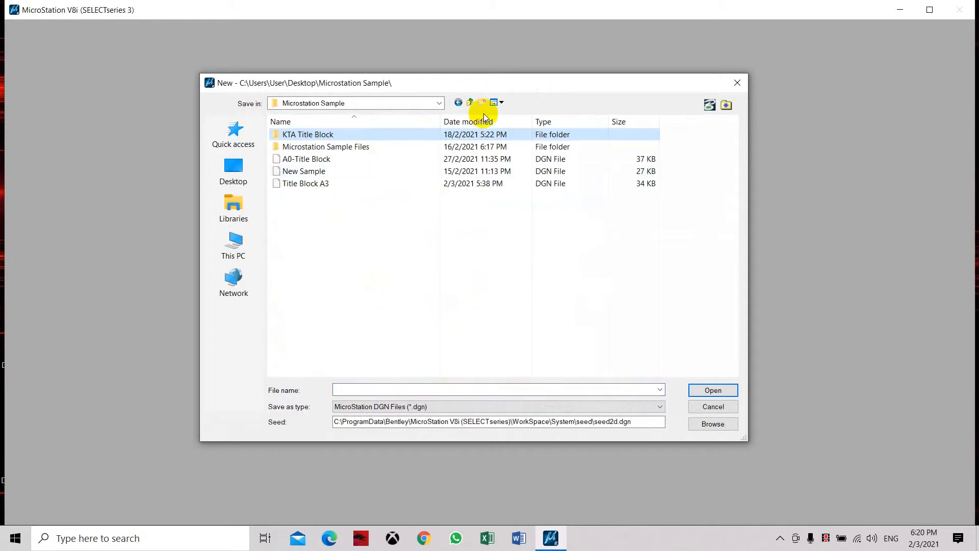
left_click(469, 102)
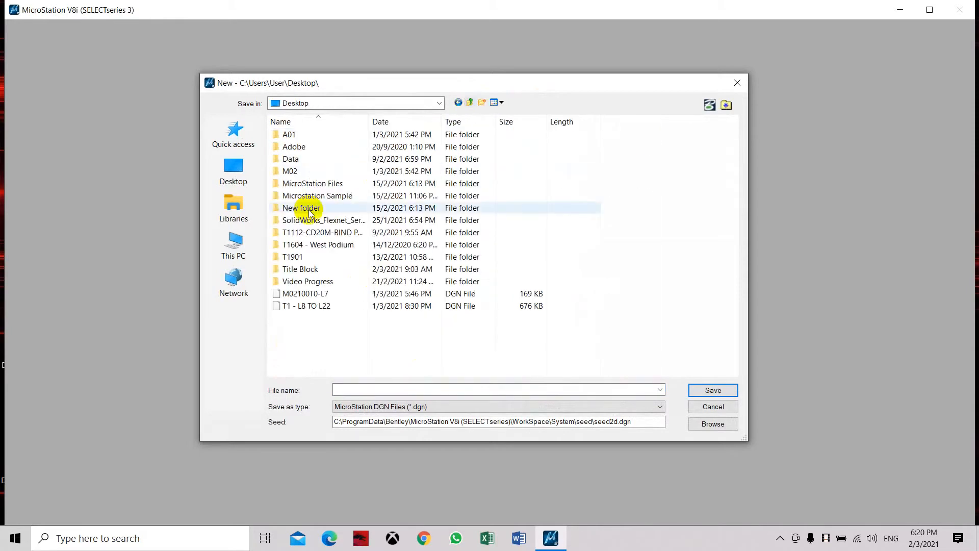
double_click(312, 183)
left_click(383, 392)
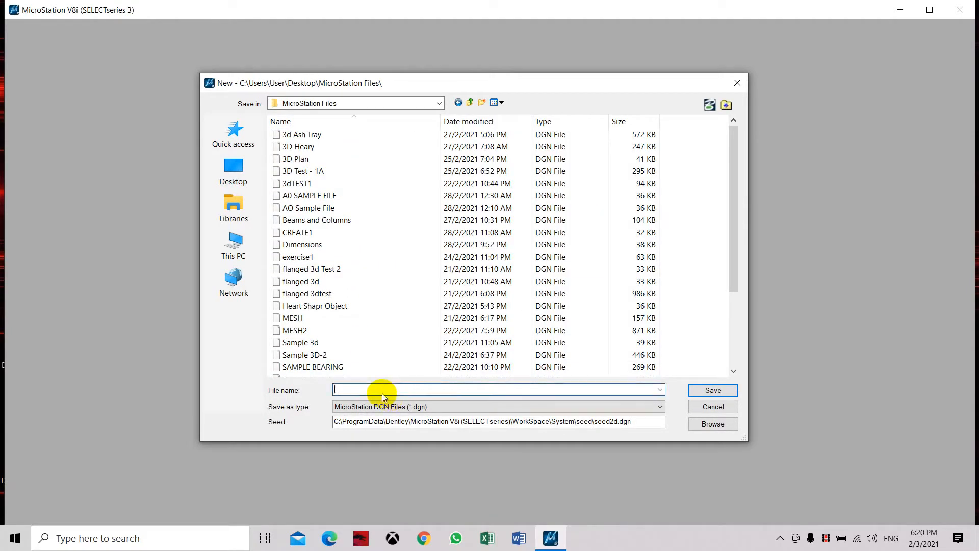
Step: Create the new DGN file as TITLE BLOCK A3 and open it with View 1 maximized
type("T")
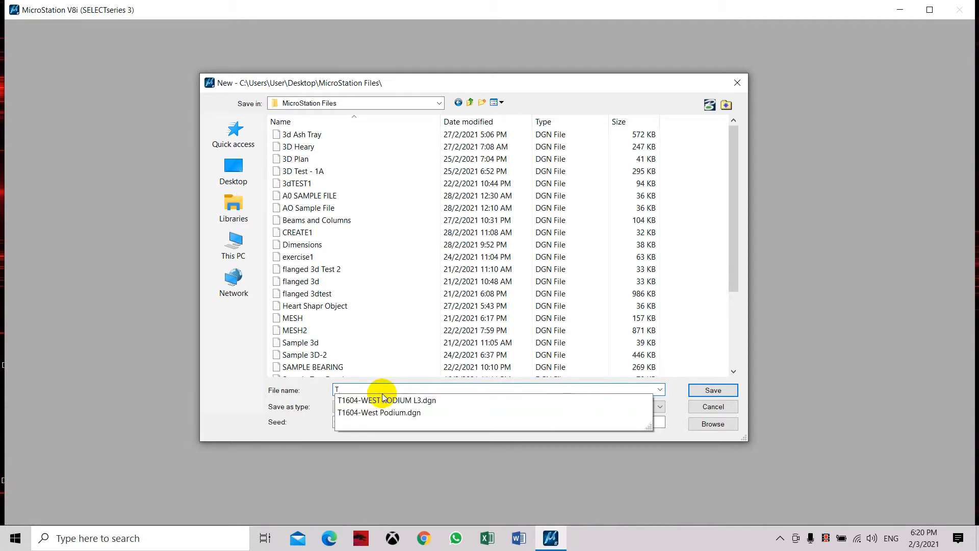
type("ITLE BLOCK A3")
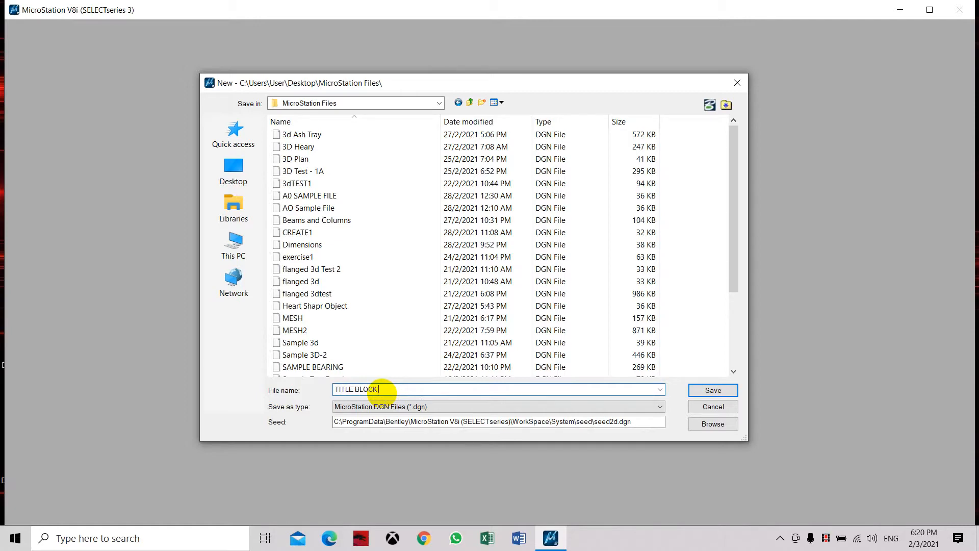
left_click(717, 390)
left_click(544, 392)
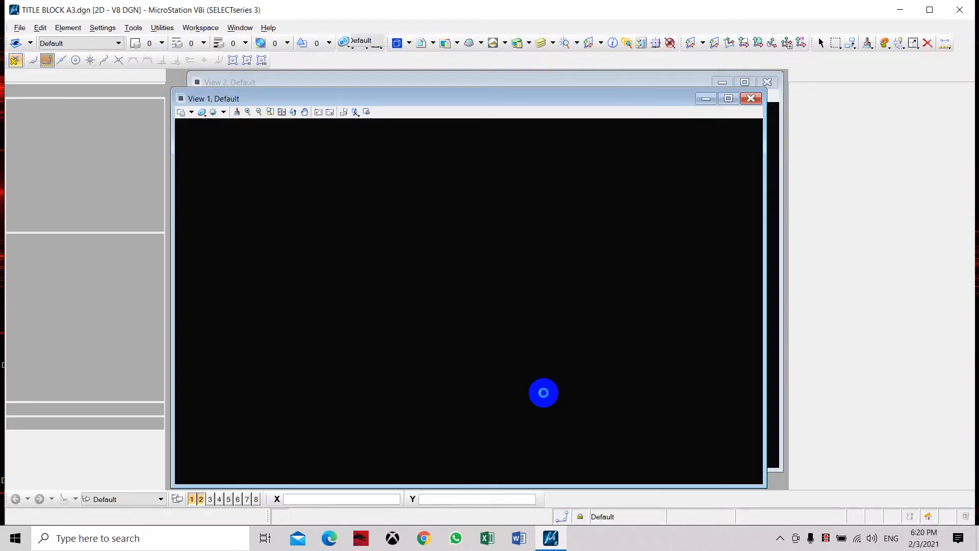
left_click(728, 102)
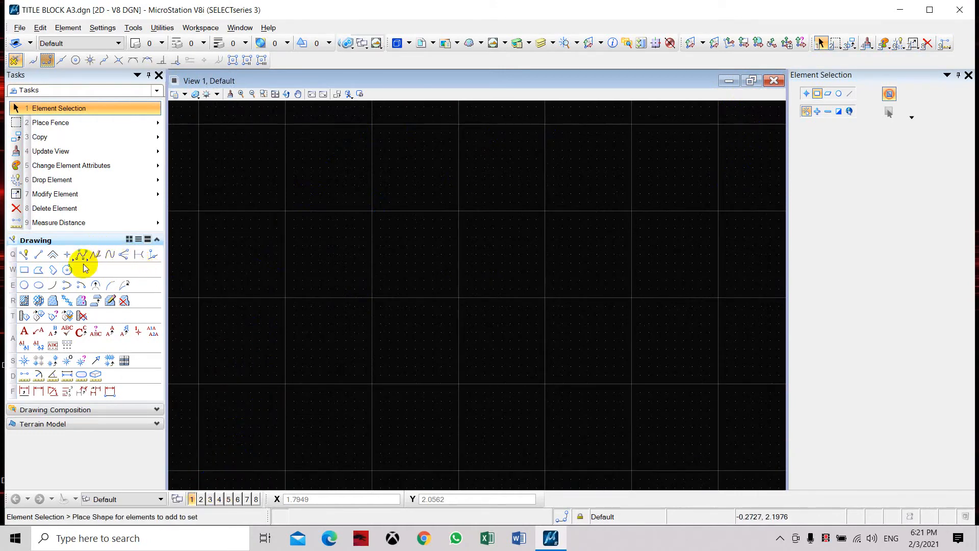
Step: Set the master unit of the default model's working units to Millimeters in the design file settings
left_click(102, 31)
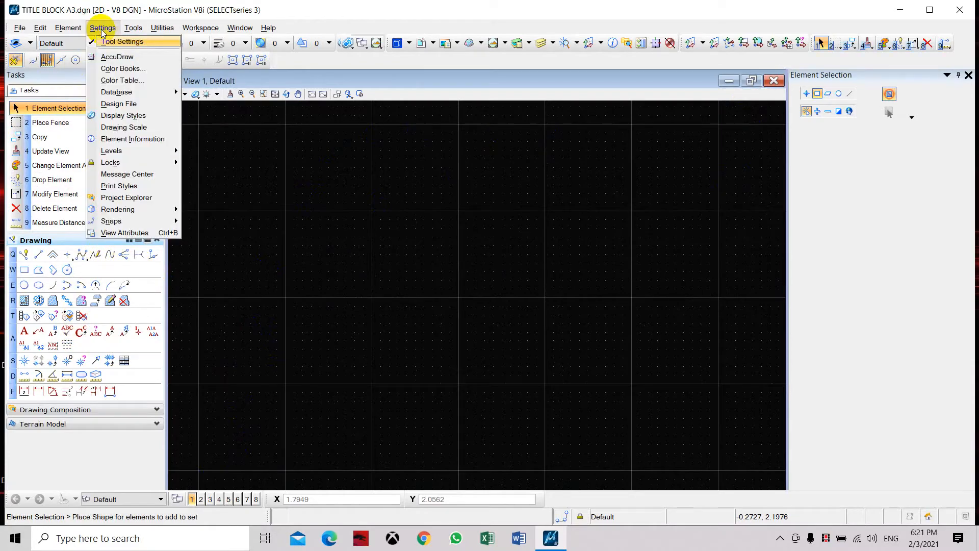
left_click(112, 102)
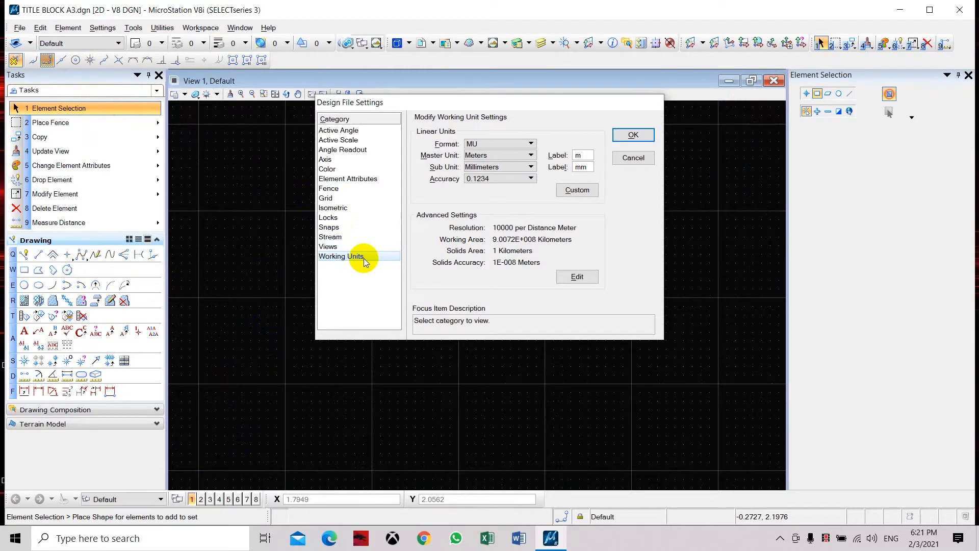
left_click(517, 154)
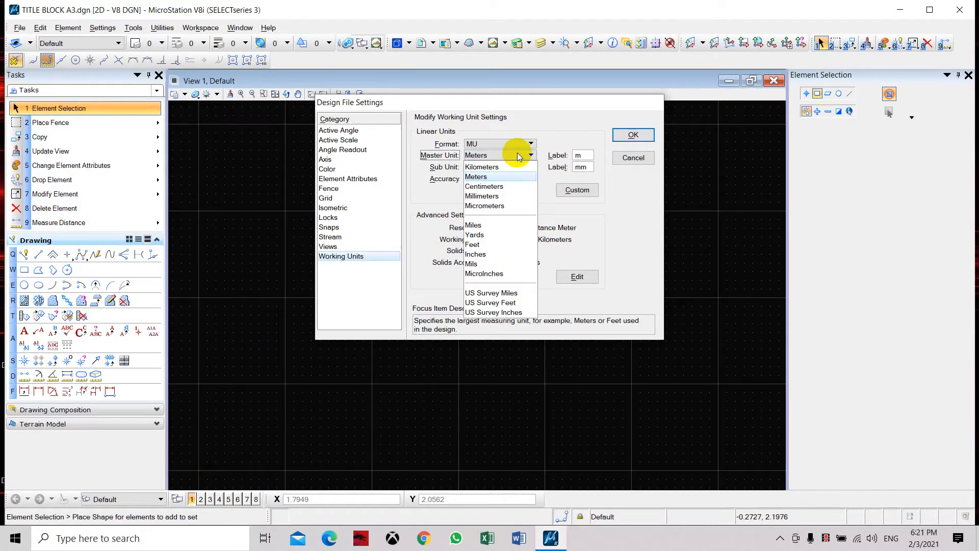
left_click(498, 195)
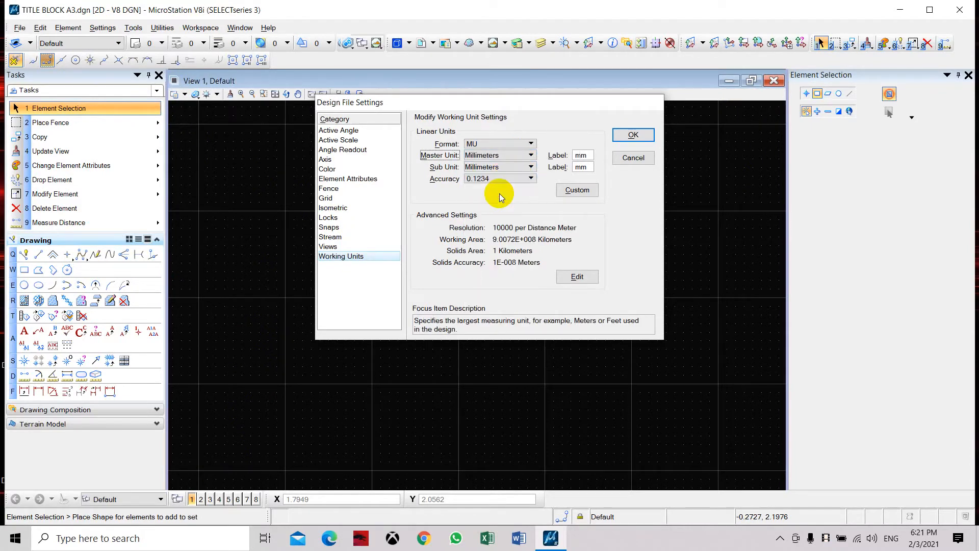
left_click(644, 136)
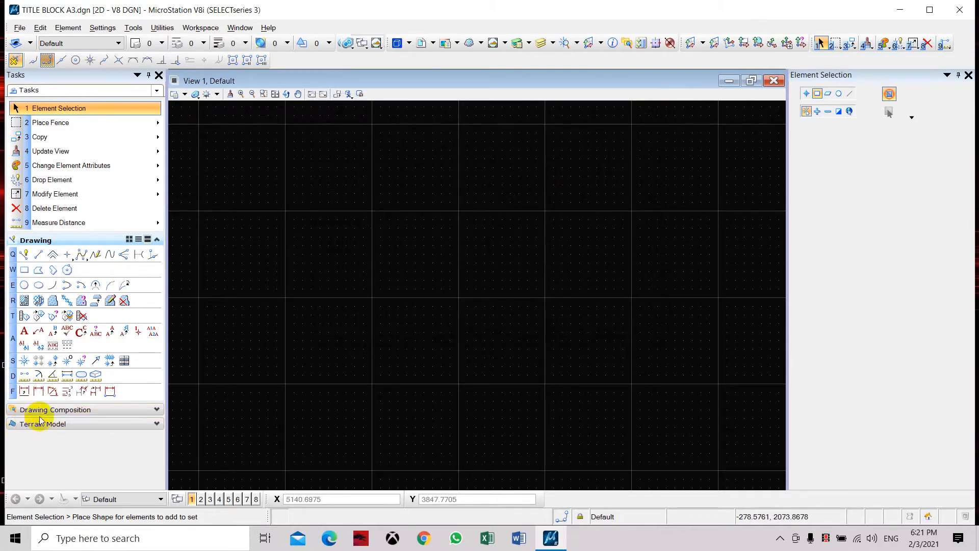
Step: Create a new sheet model named A3 with the ISO A3 sheet size
left_click(47, 411)
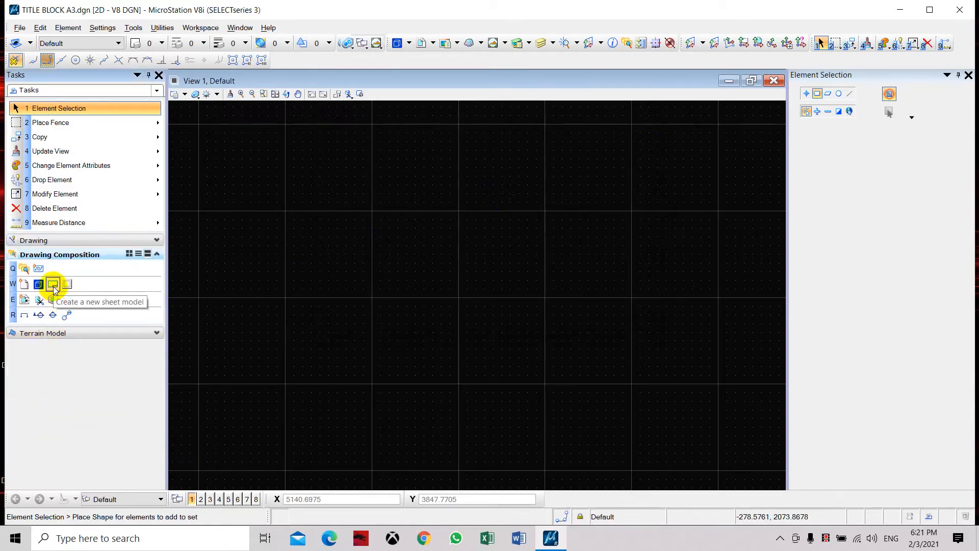
left_click(53, 286)
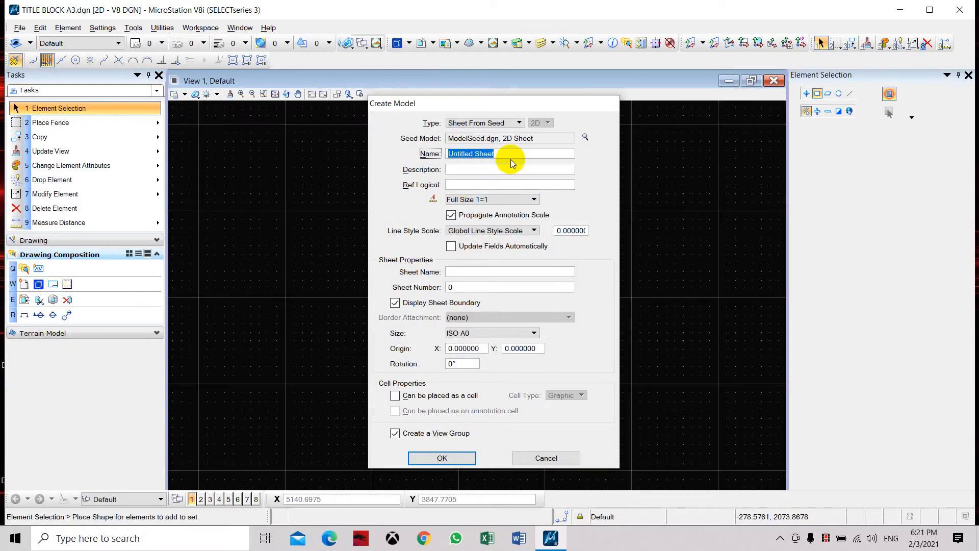
left_click(510, 154)
left_click_drag(510, 154, 442, 160)
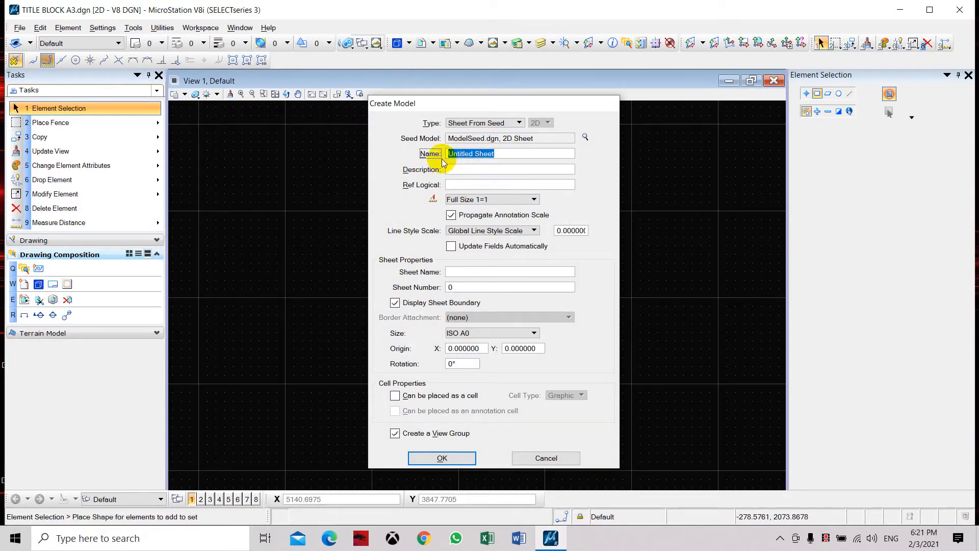
type("a")
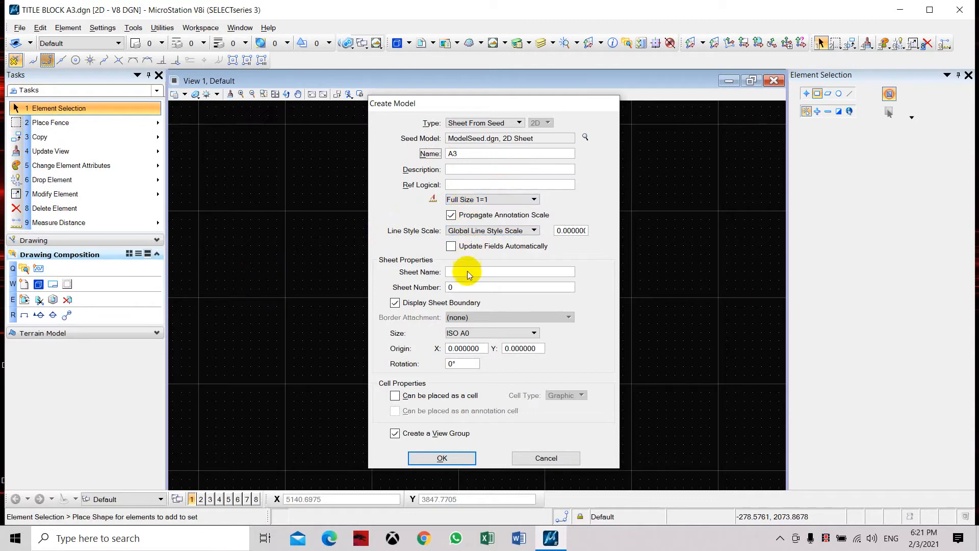
left_click(462, 332)
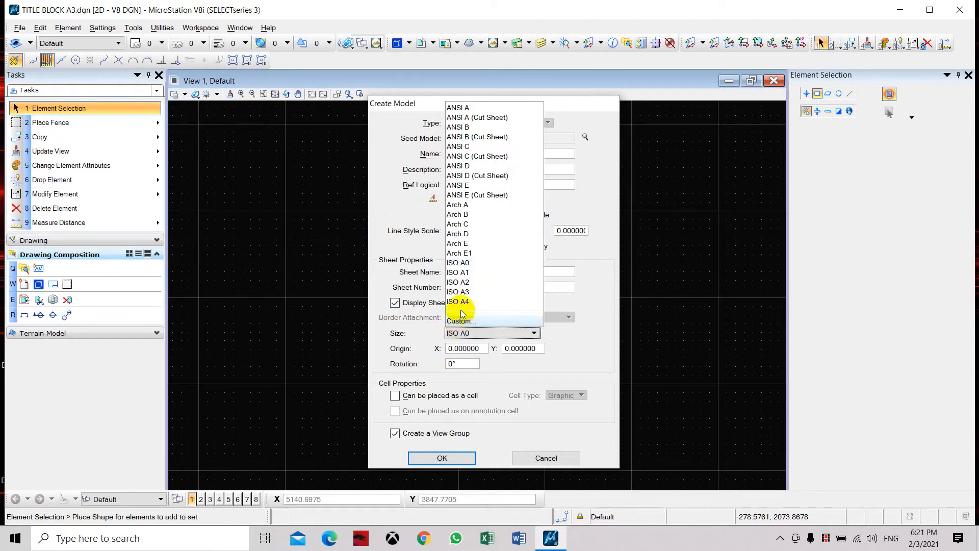
left_click(463, 291)
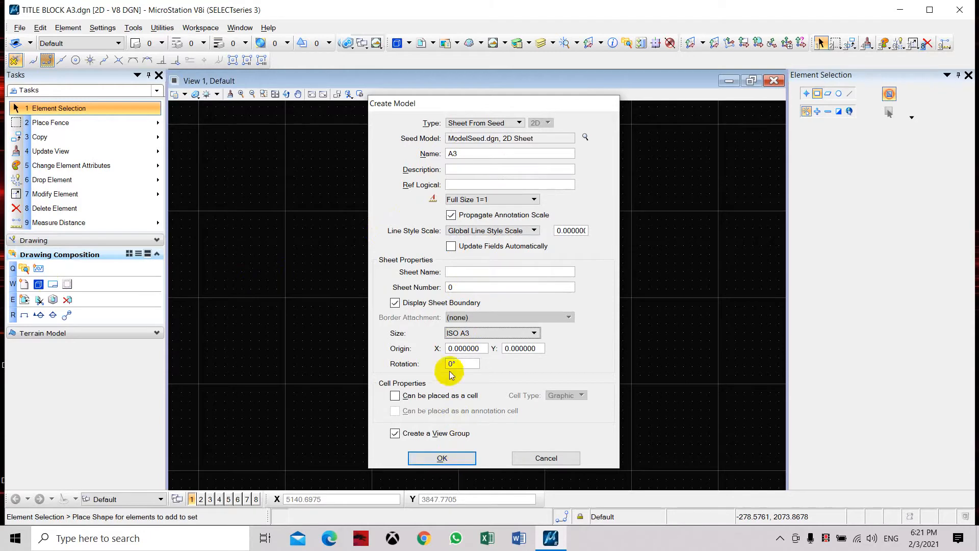
left_click(452, 457)
scroll(484, 245, "up", 3)
middle_click_drag(484, 245, 423, 287)
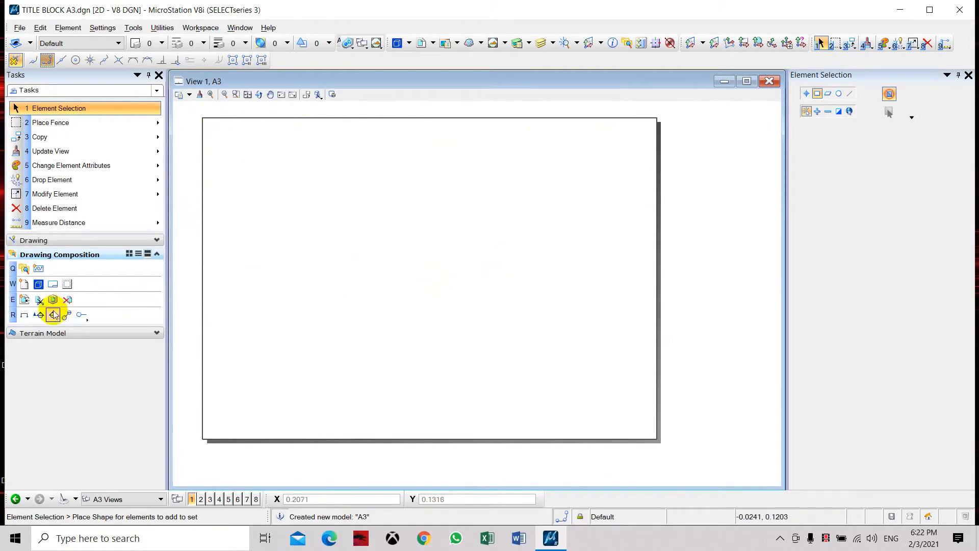
Step: Measure the length of the A3 sheet boundary's top edge between its two corners
left_click(34, 240)
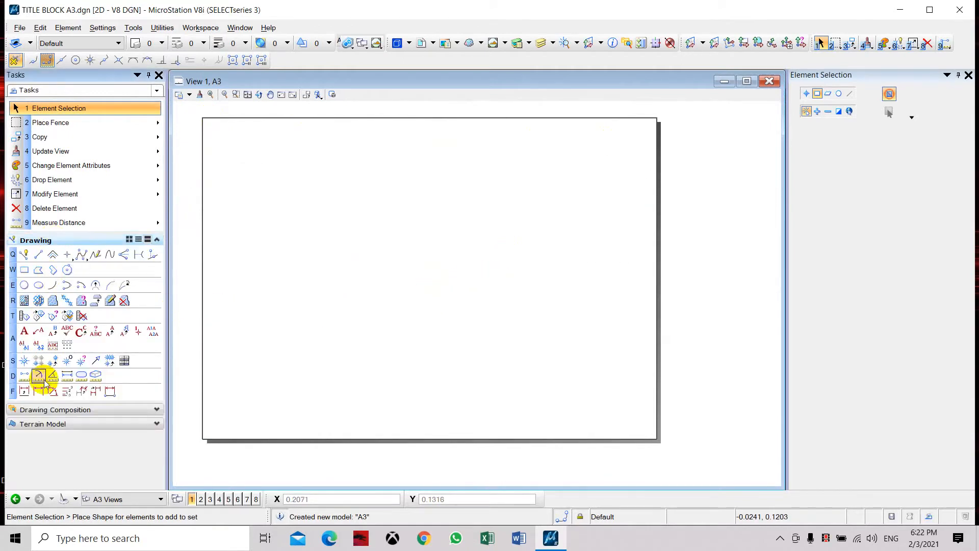
left_click(24, 376)
left_click(203, 119)
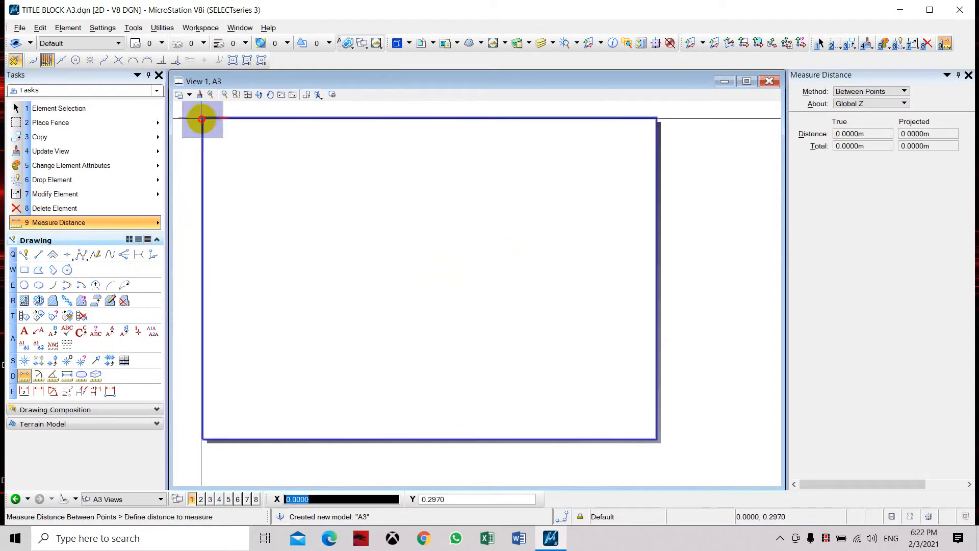
left_click(656, 118)
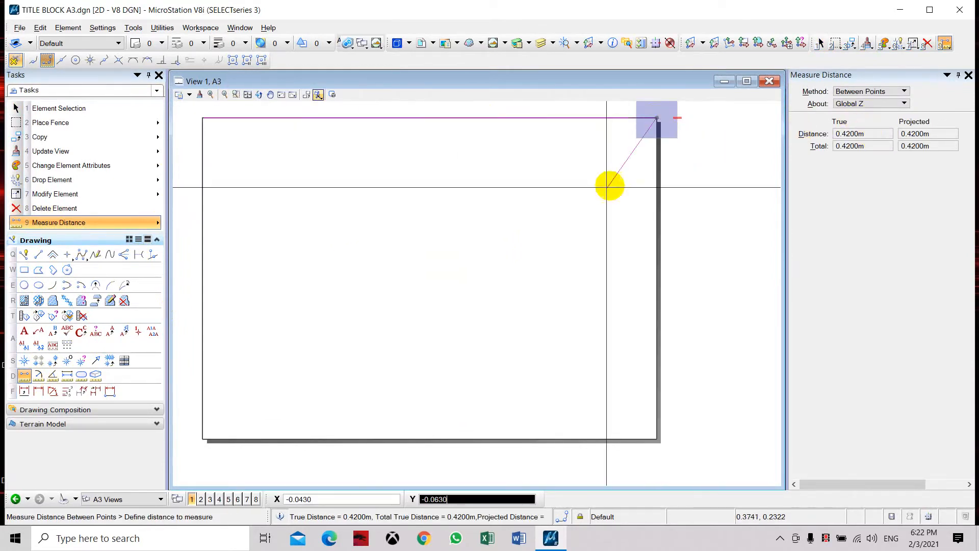
key("Escape")
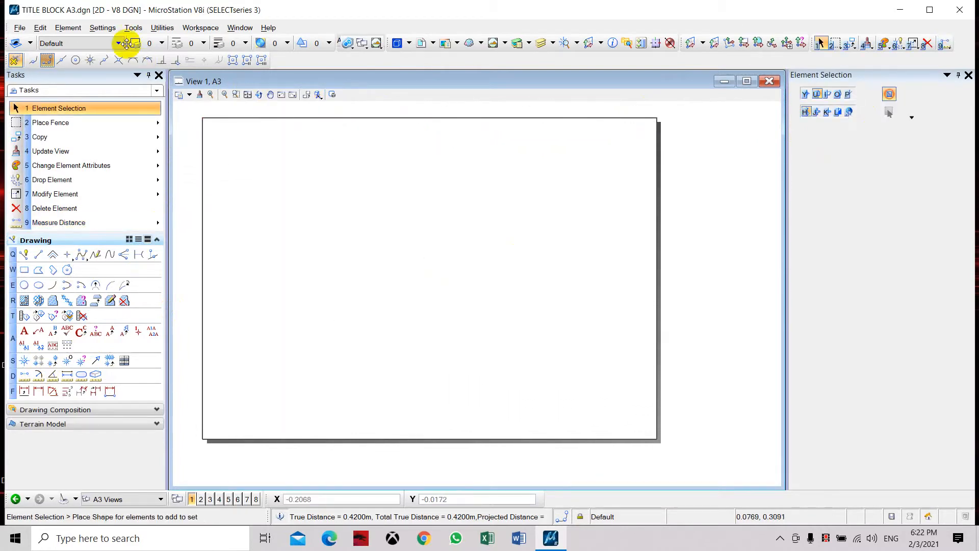
Step: Set the master unit of the A3 sheet model's working units to Millimeters in the design file settings
left_click(112, 30)
left_click(113, 104)
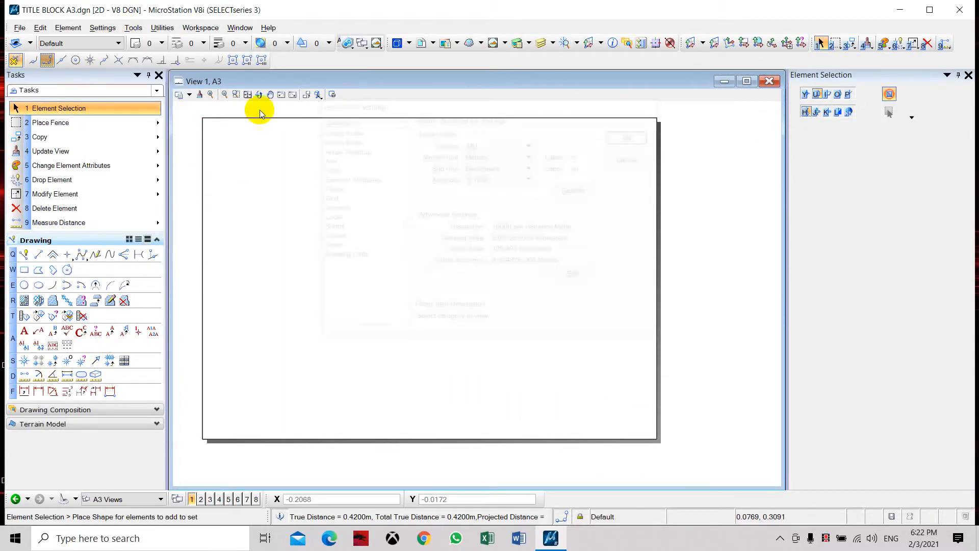
left_click(491, 158)
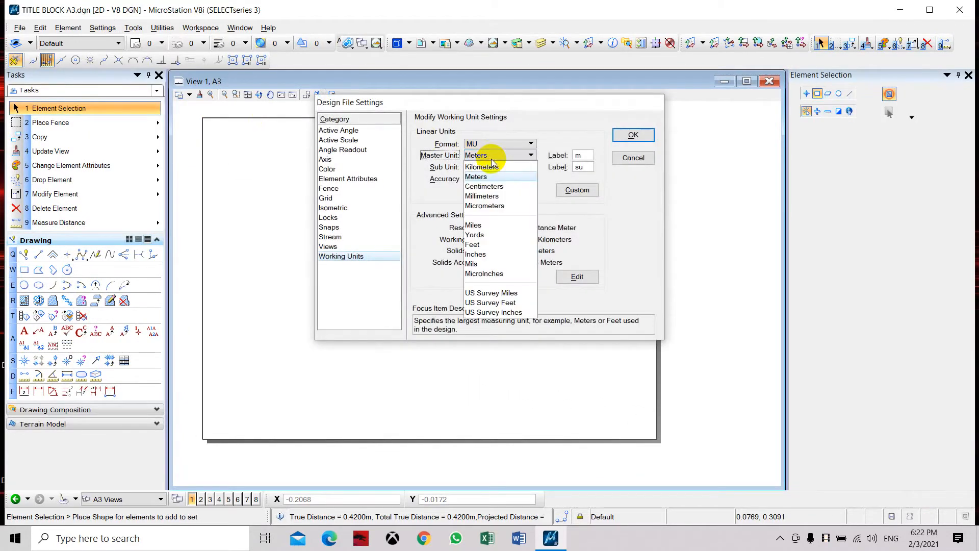
left_click(494, 195)
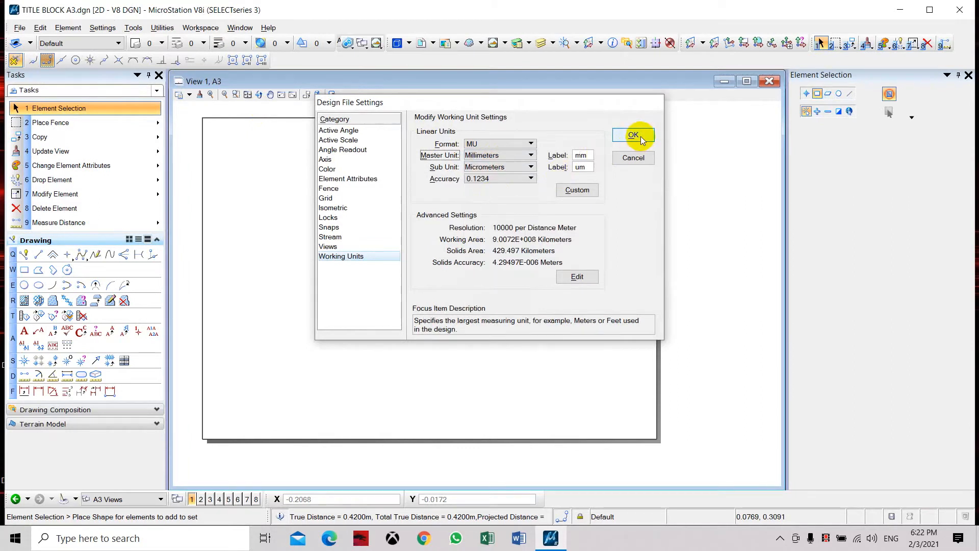
left_click(640, 136)
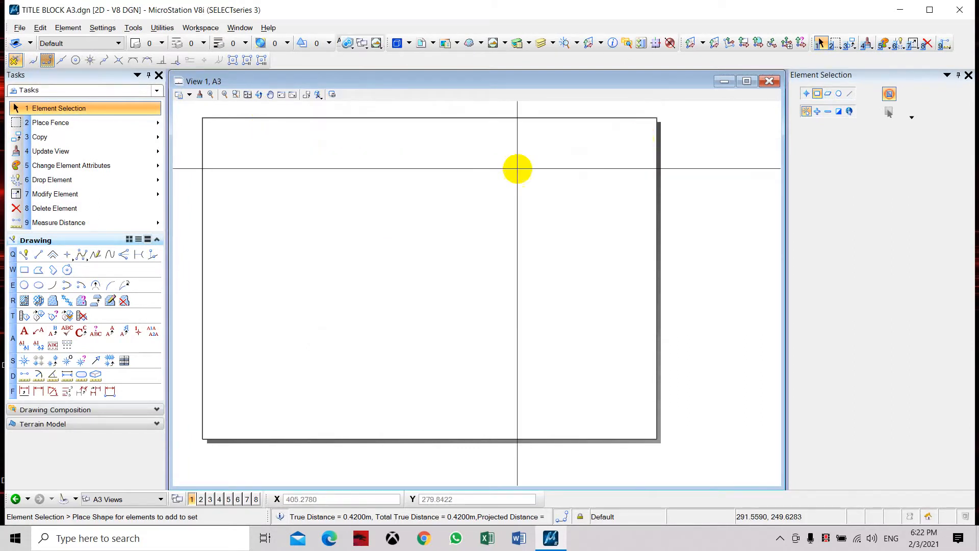
Step: Measure the height of the A3 sheet boundary along its left edge, from upper to lower corner
left_click(24, 376)
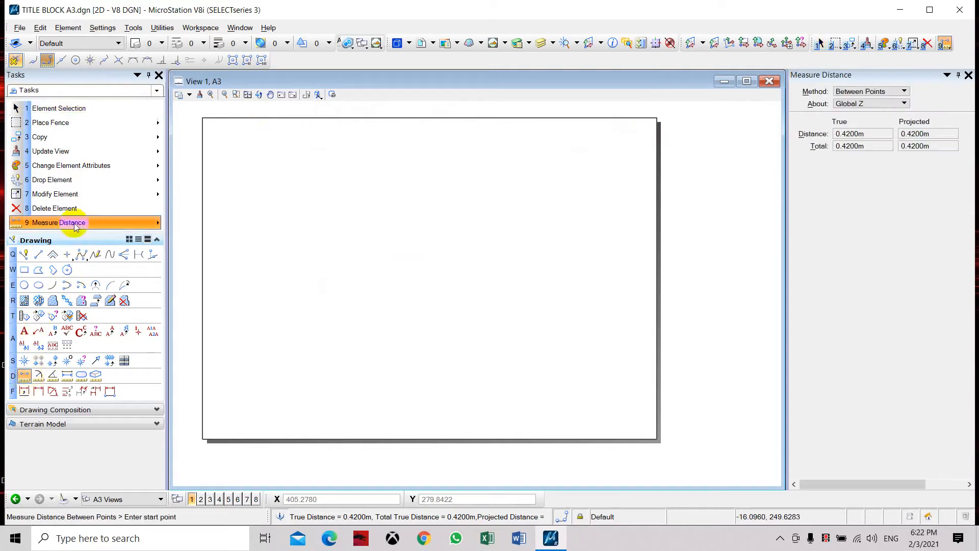
left_click(203, 118)
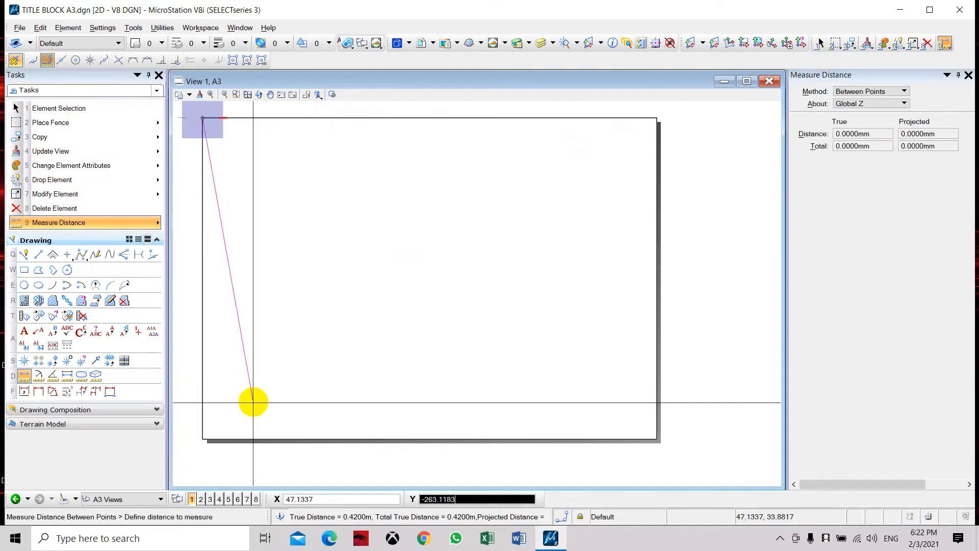
left_click(201, 440)
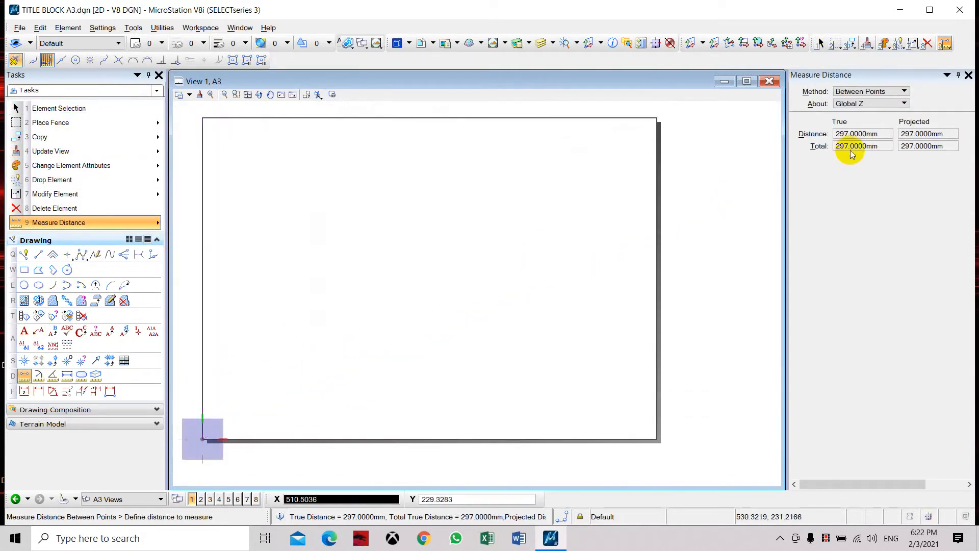
right_click(538, 217)
right_click(530, 216)
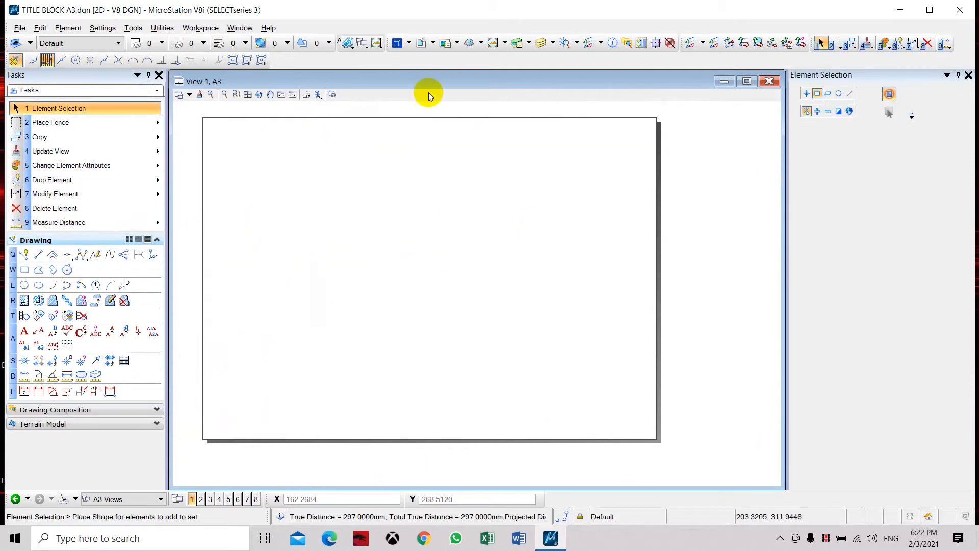
Step: Create a level named A-BORDER with colour 1 (blue)
middle_click_drag(392, 159, 405, 166)
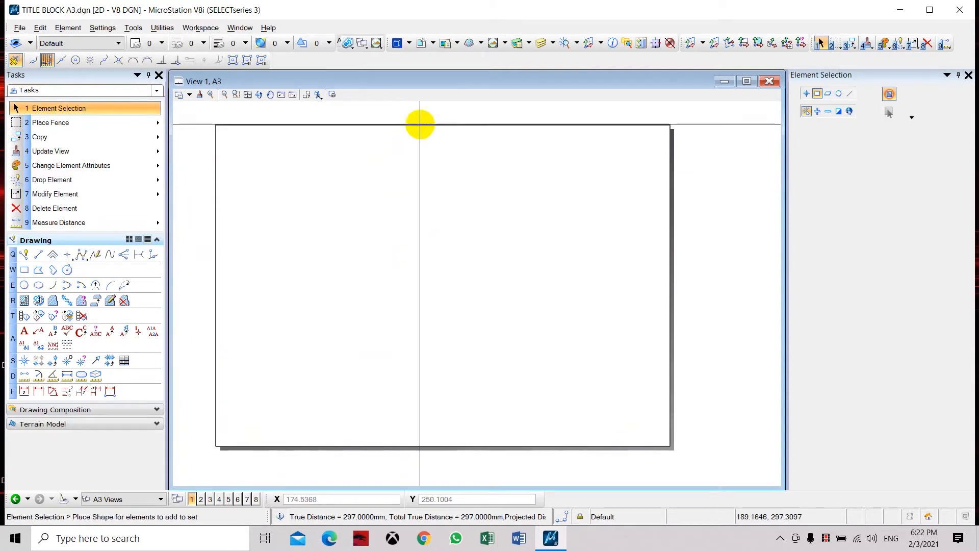
left_click(517, 44)
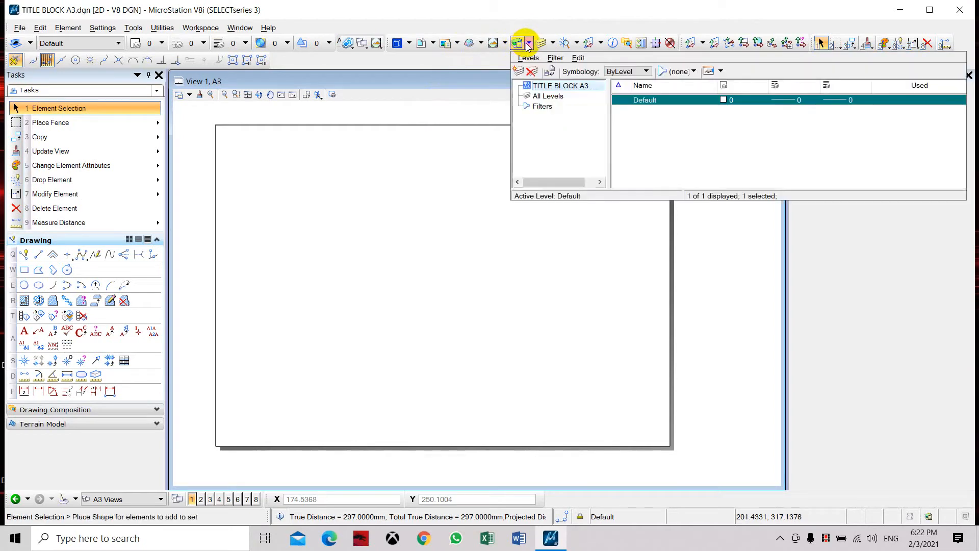
left_click(518, 71)
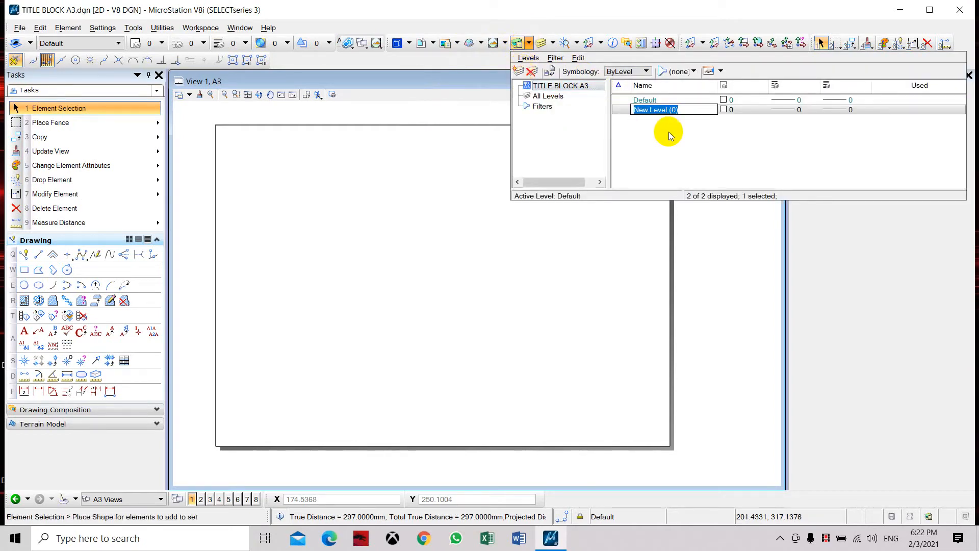
type("A")
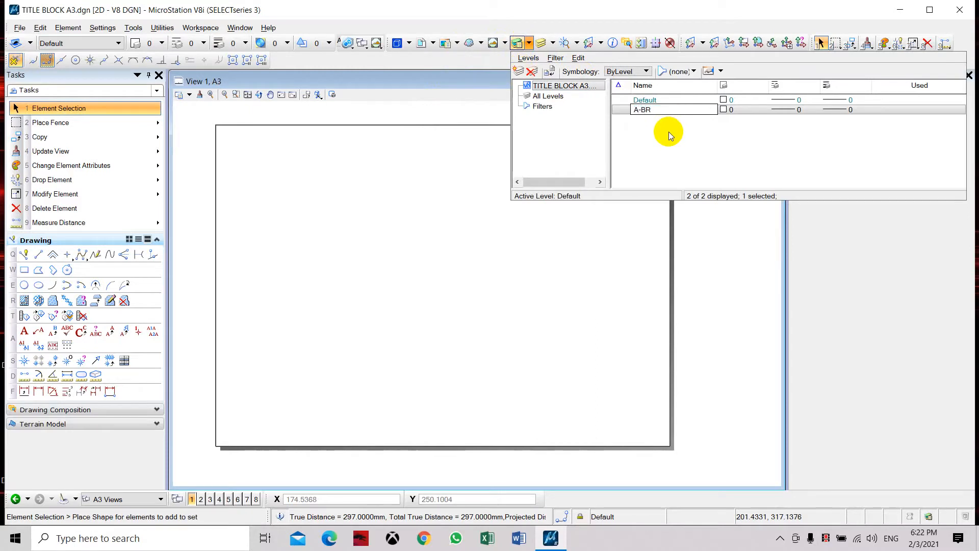
type("-BORDER")
left_click(755, 114)
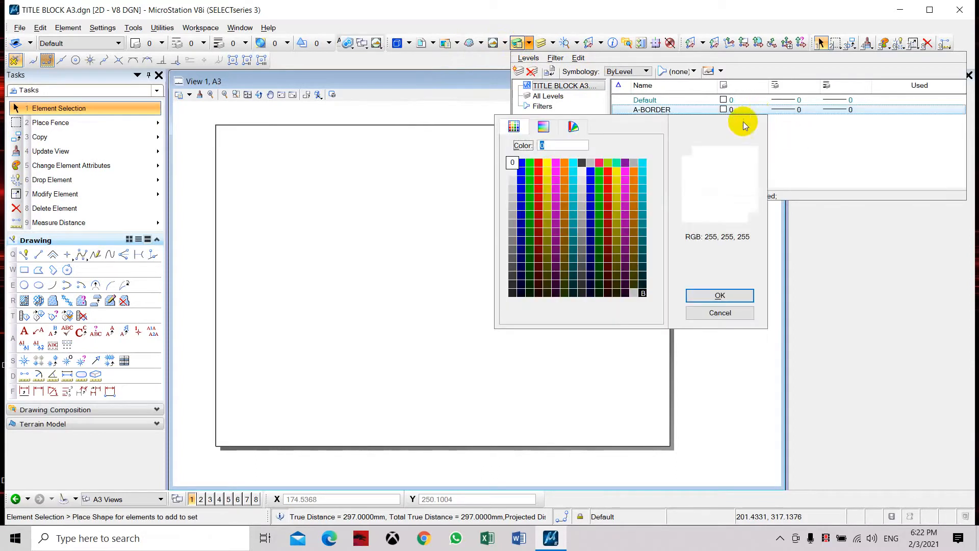
left_click(518, 164)
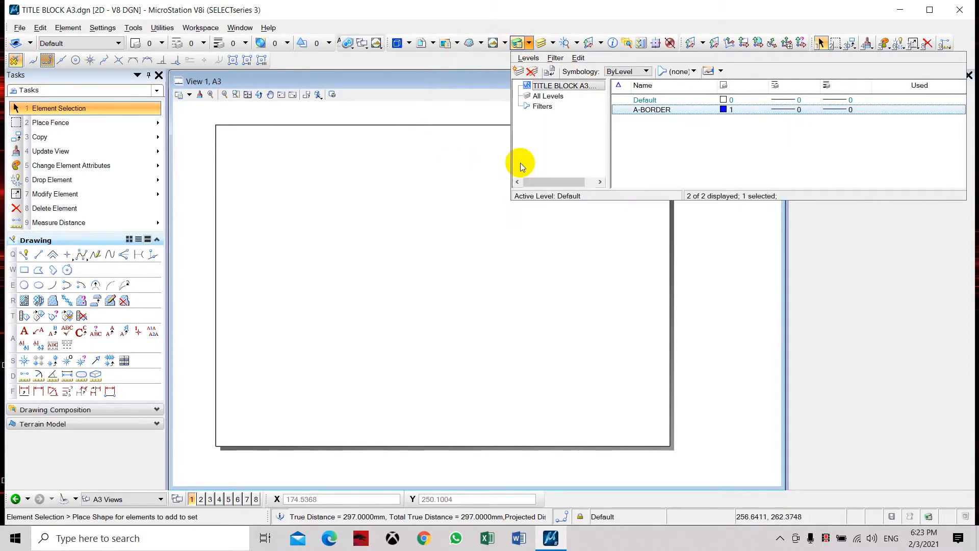
left_click(475, 96)
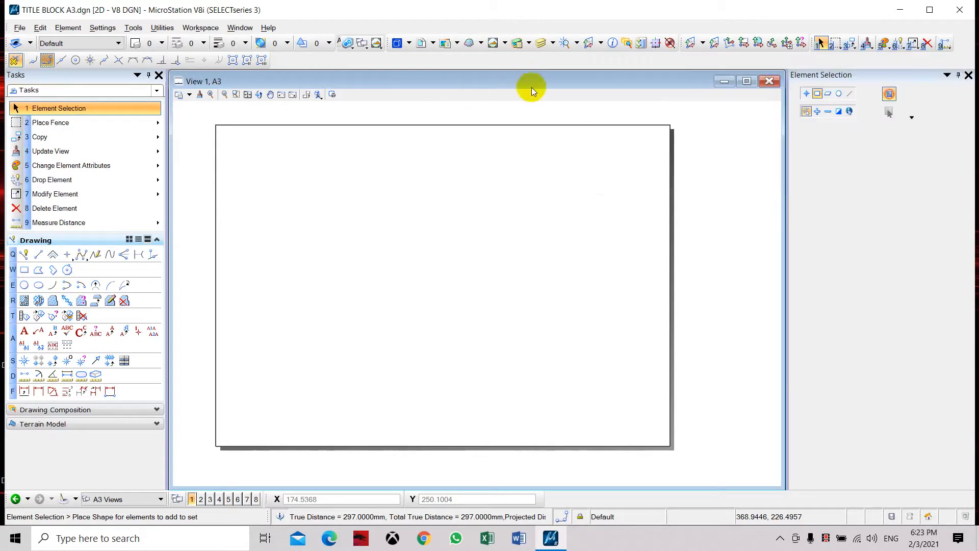
Step: Create a level named A-TEXT with colour 4 (yellow) and close the Level Manager
left_click(516, 43)
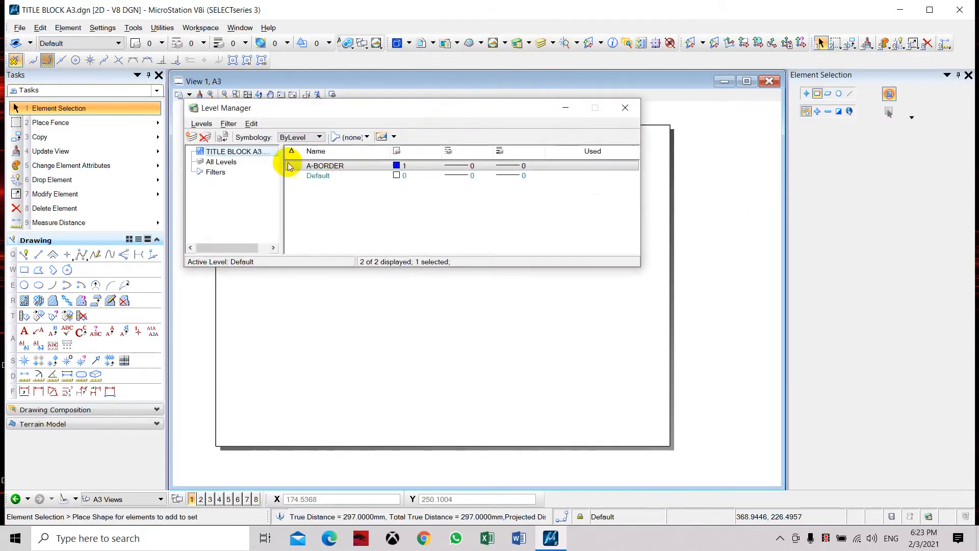
left_click(191, 137)
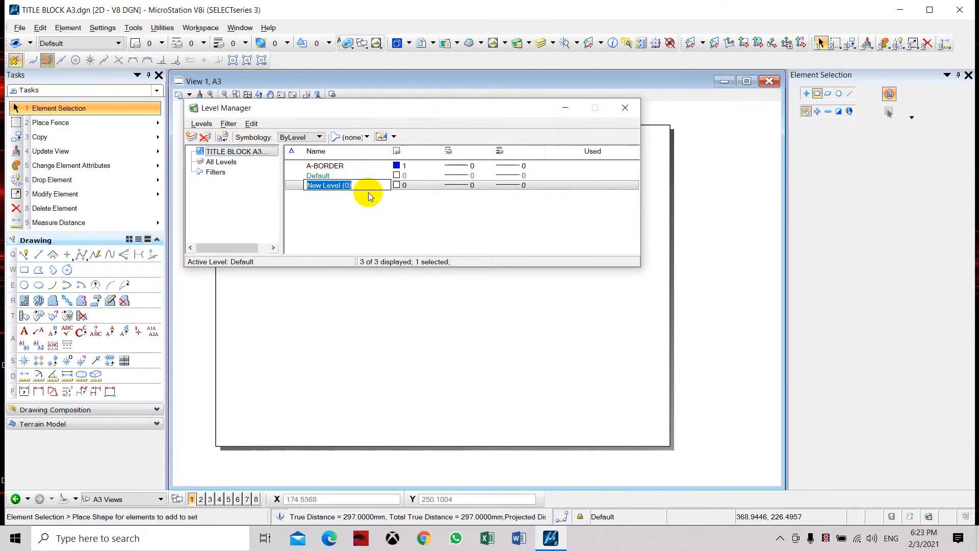
type("A-TEXT")
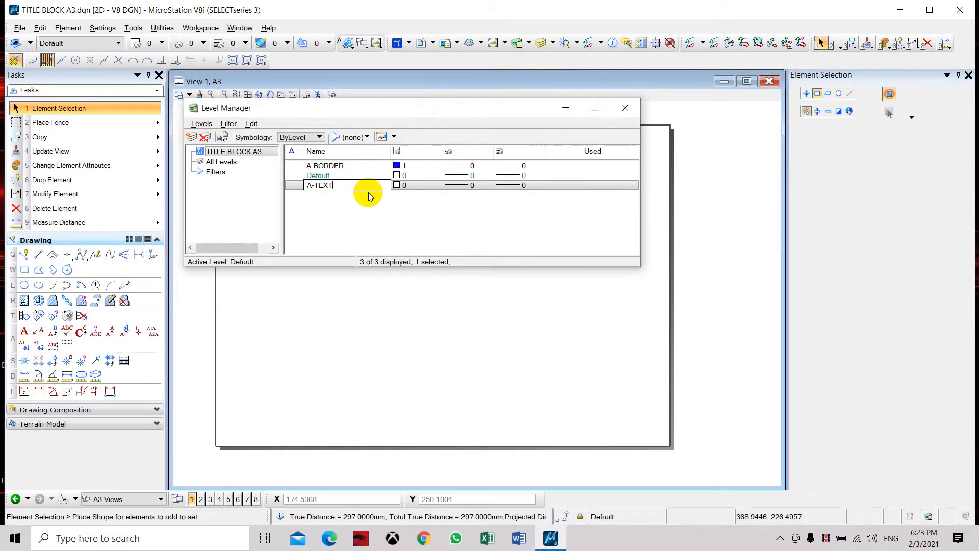
left_click(427, 184)
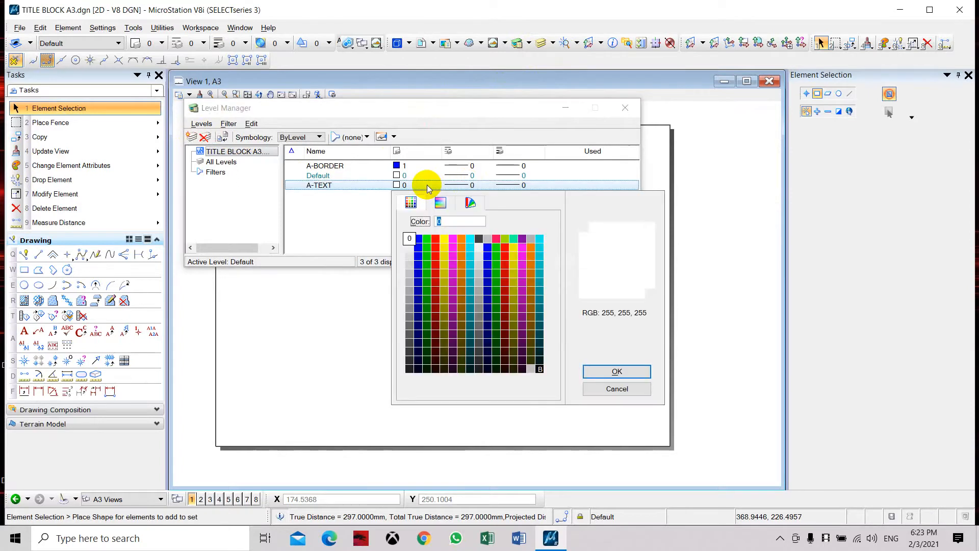
double_click(444, 247)
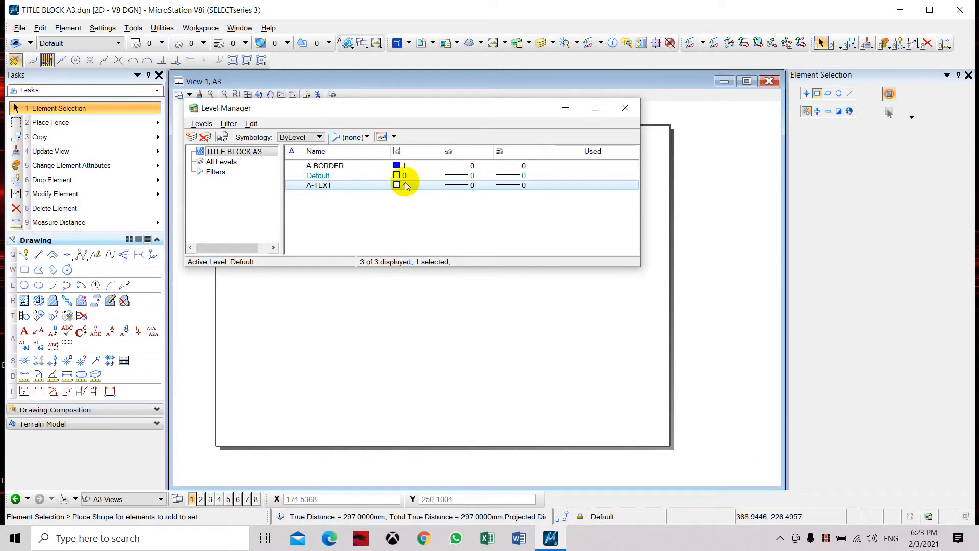
left_click(627, 108)
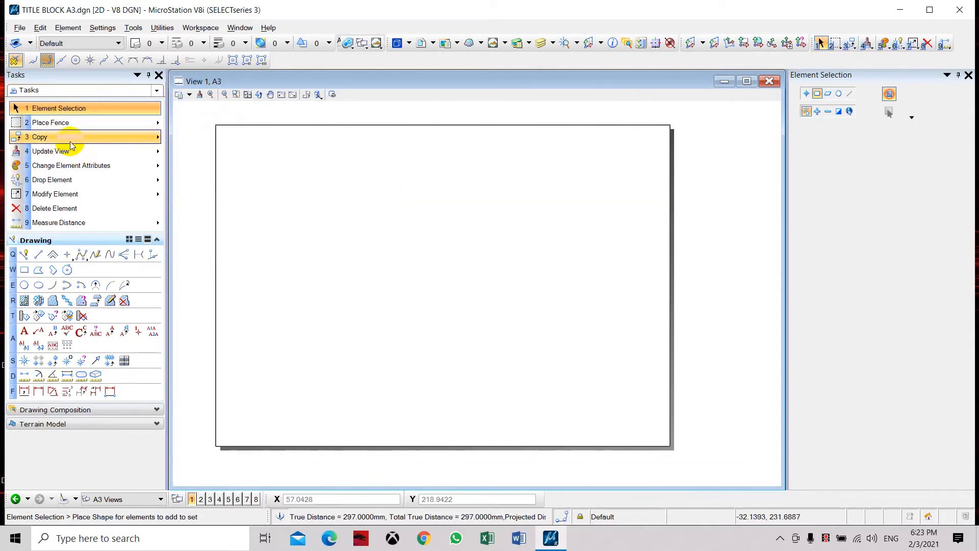
left_click(26, 275)
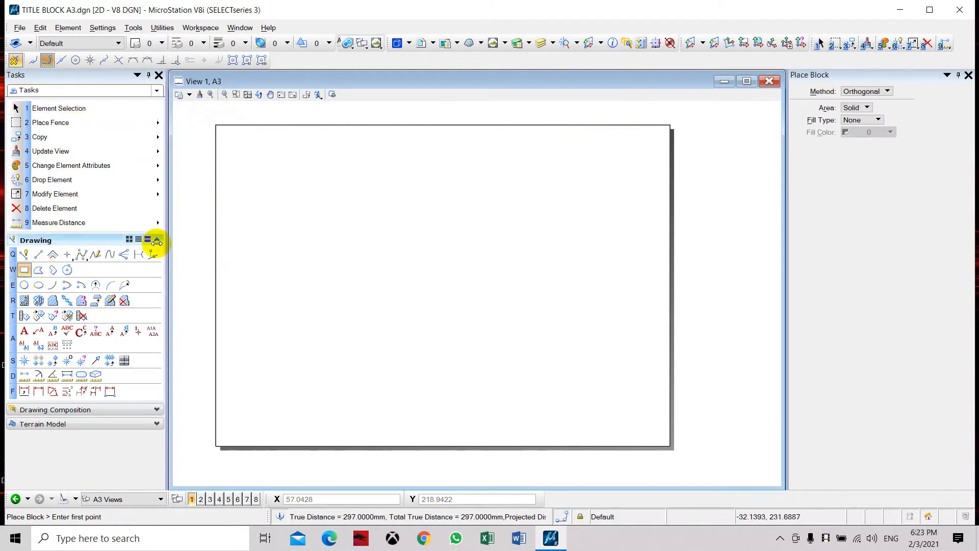
left_click(216, 125)
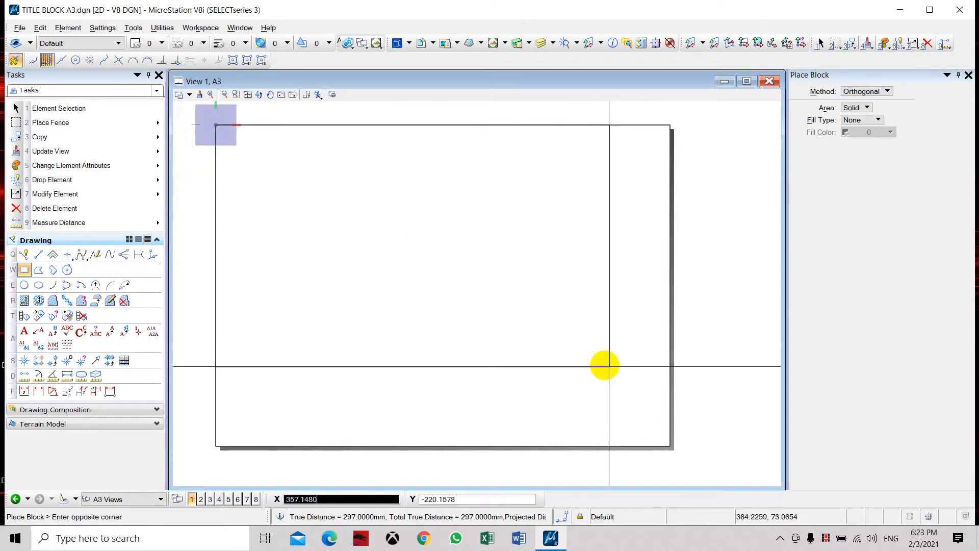
left_click(671, 448)
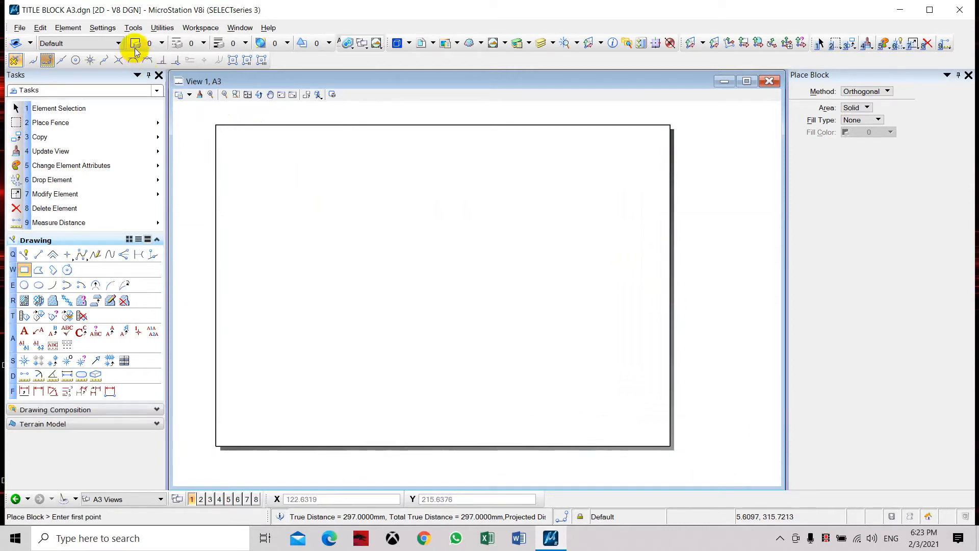
key("Escape")
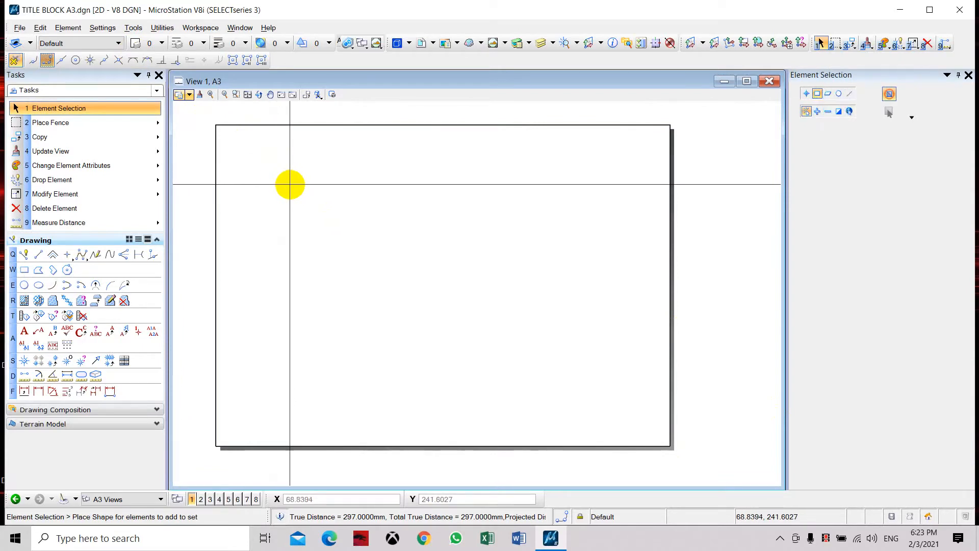
Step: Make A-BORDER the active level and draw a block over the sheet boundary from its upper-left to its lower-right corner
left_click(92, 43)
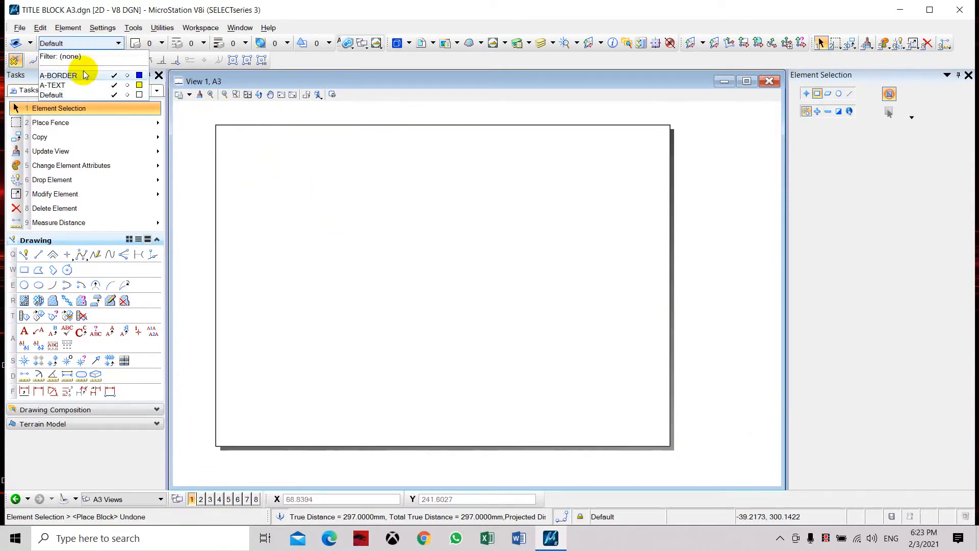
left_click(83, 75)
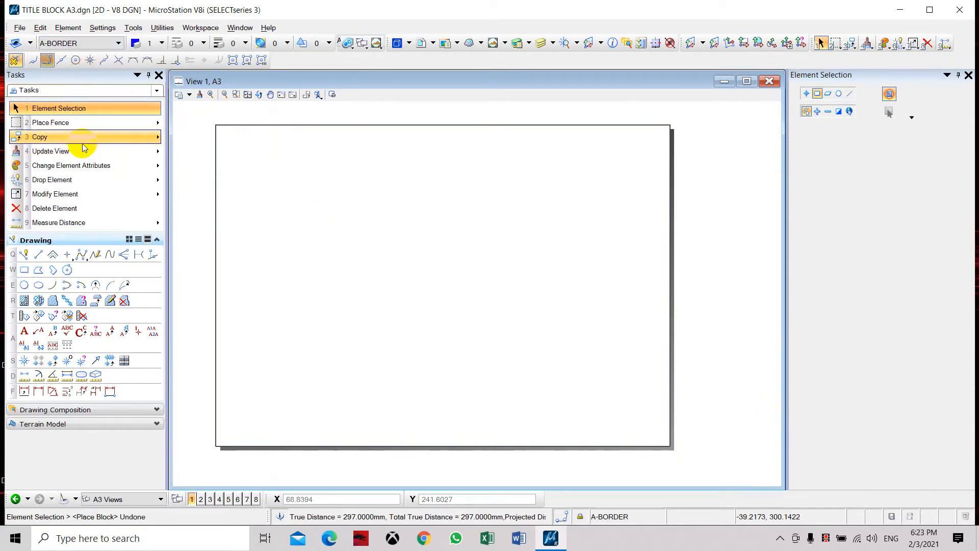
left_click(25, 270)
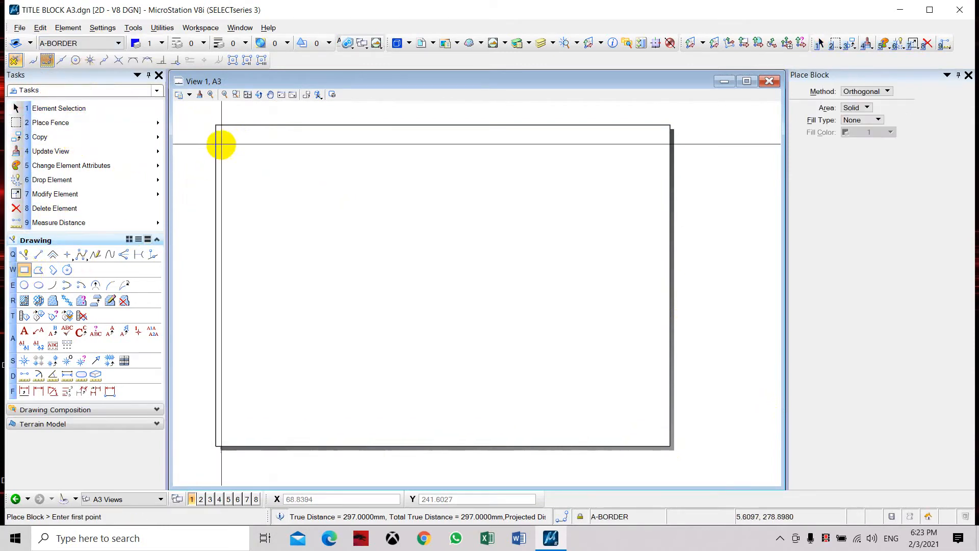
left_click(216, 125)
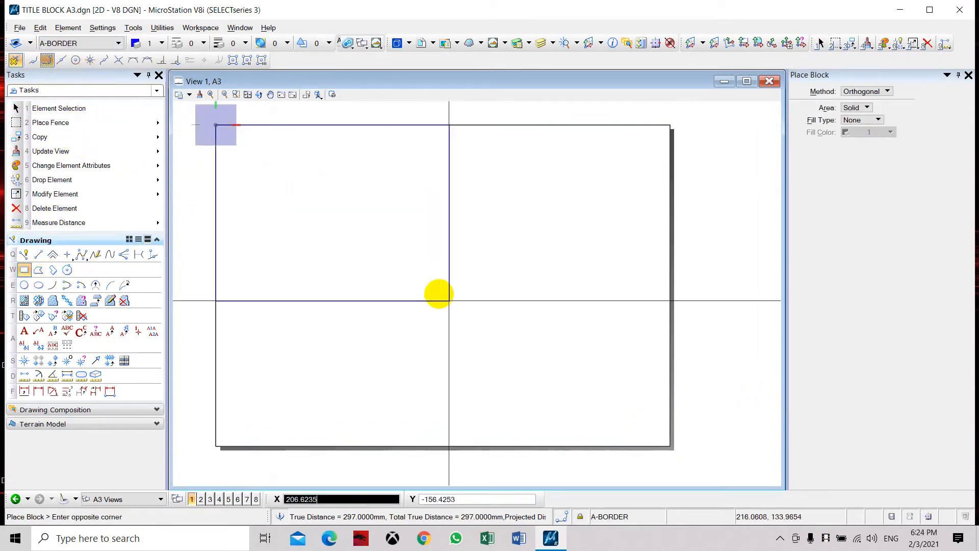
left_click(670, 446)
key("Escape")
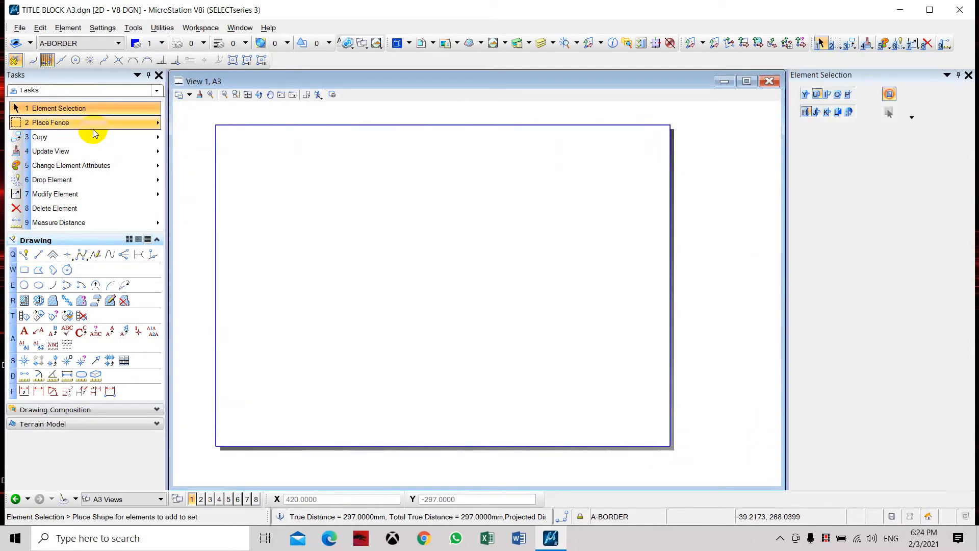
Step: Make a parallel copy of the border block 7.5 mm inward, using mitered corners and the active attributes
left_click(76, 144)
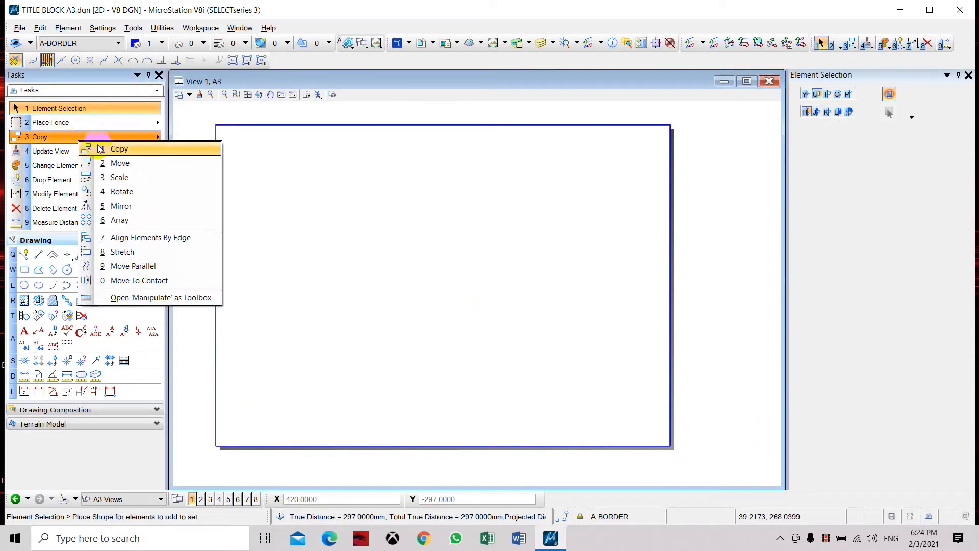
left_click(135, 266)
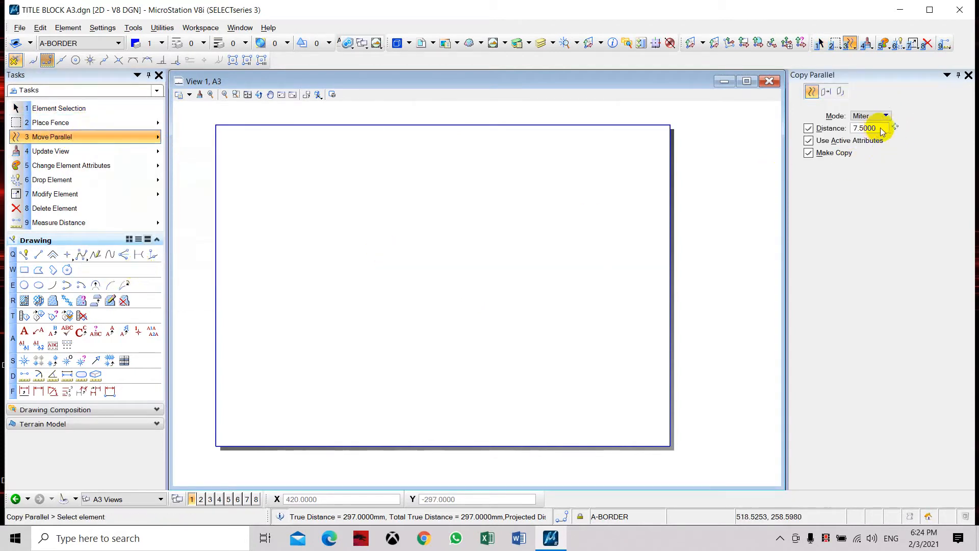
left_click(216, 124)
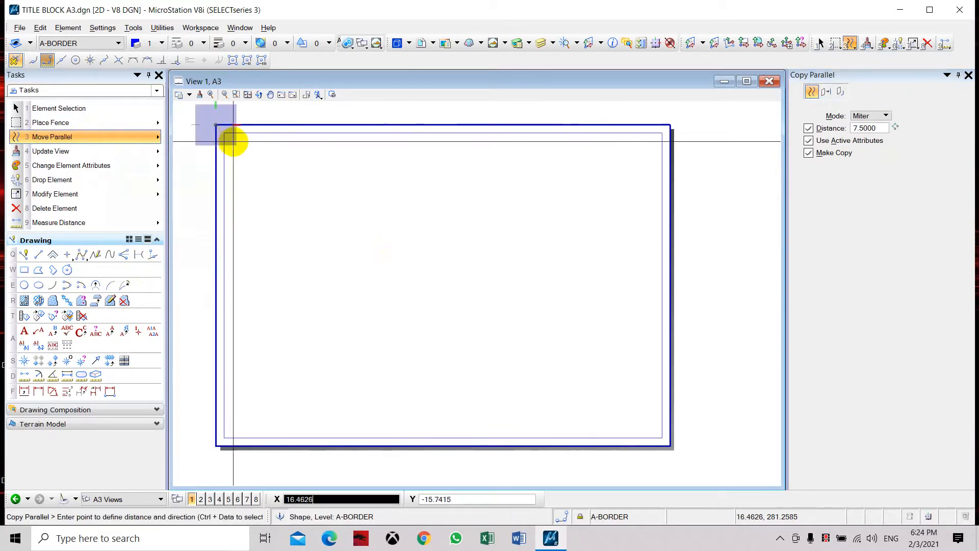
left_click(235, 143)
key("Escape")
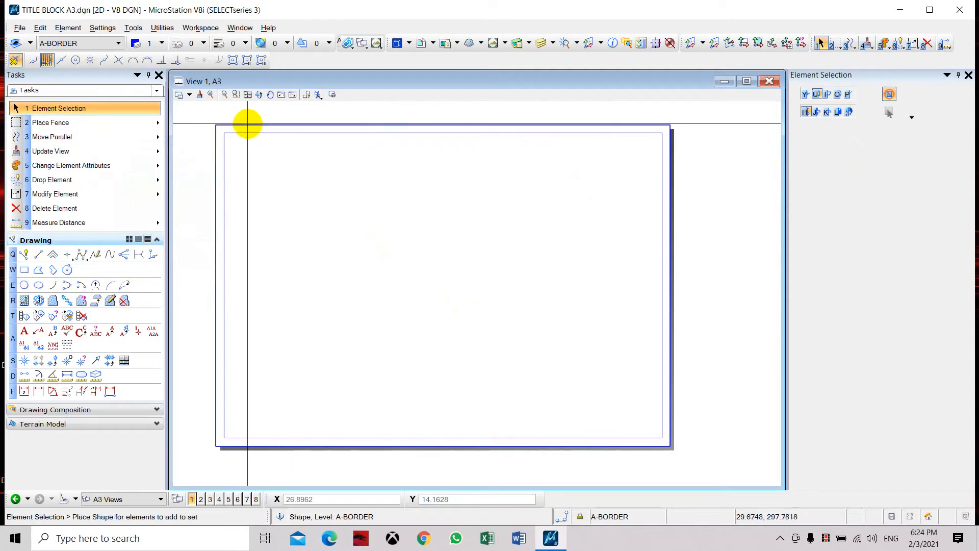
Step: Delete the outer block on the sheet boundary and set the inner border's line weight to 2
left_click(261, 125)
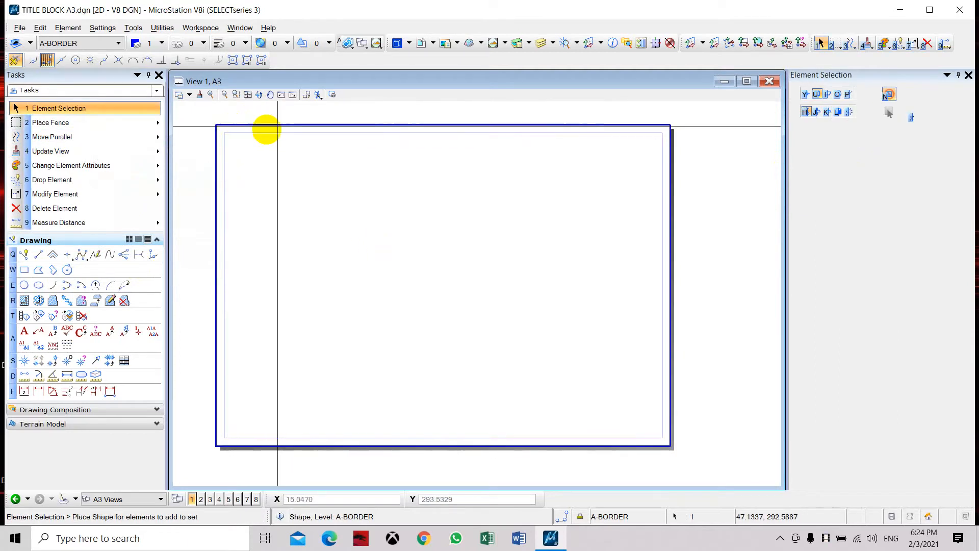
left_click(342, 114)
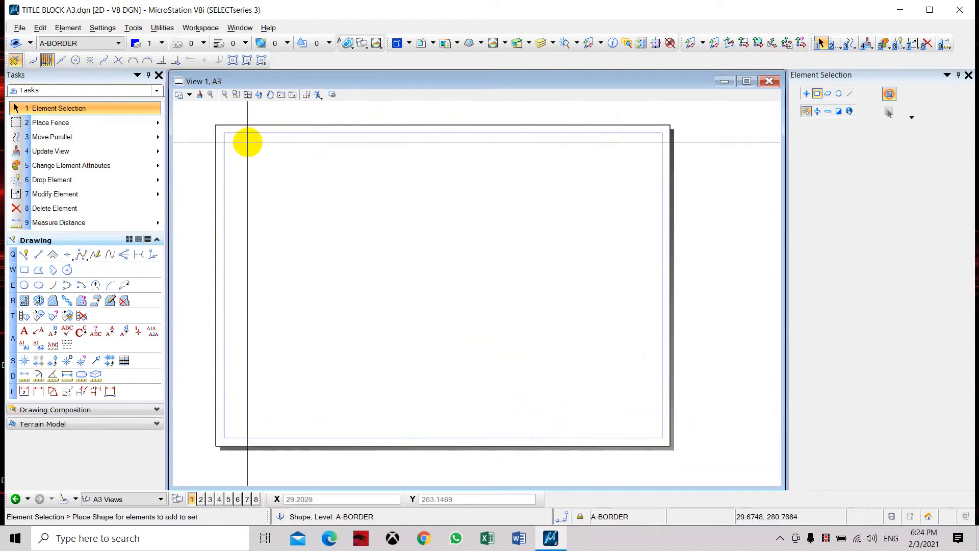
left_click_drag(248, 142, 234, 127)
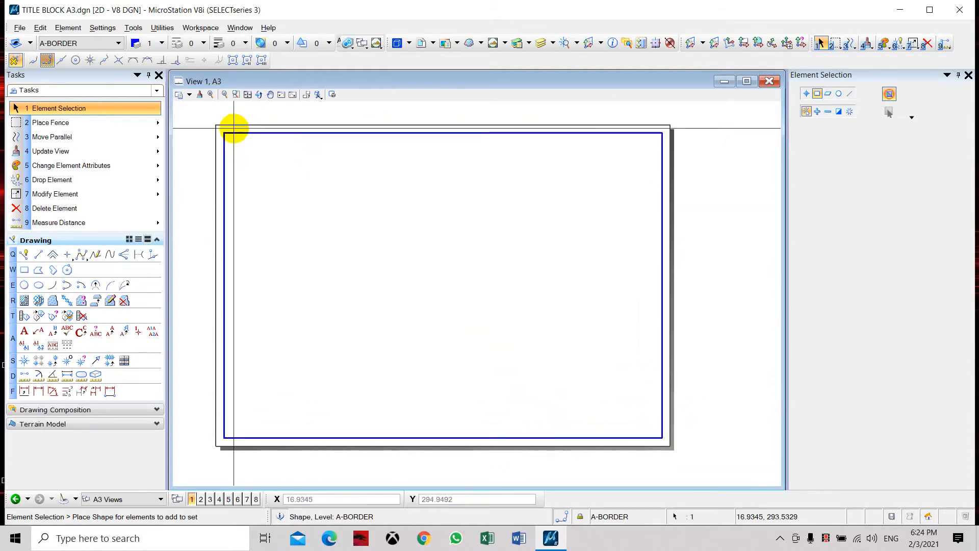
left_click(244, 43)
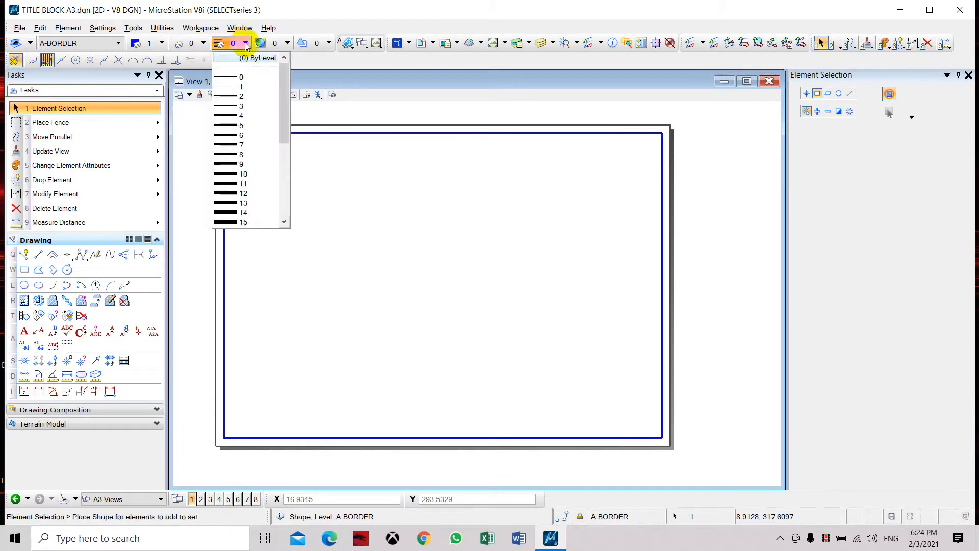
left_click(237, 96)
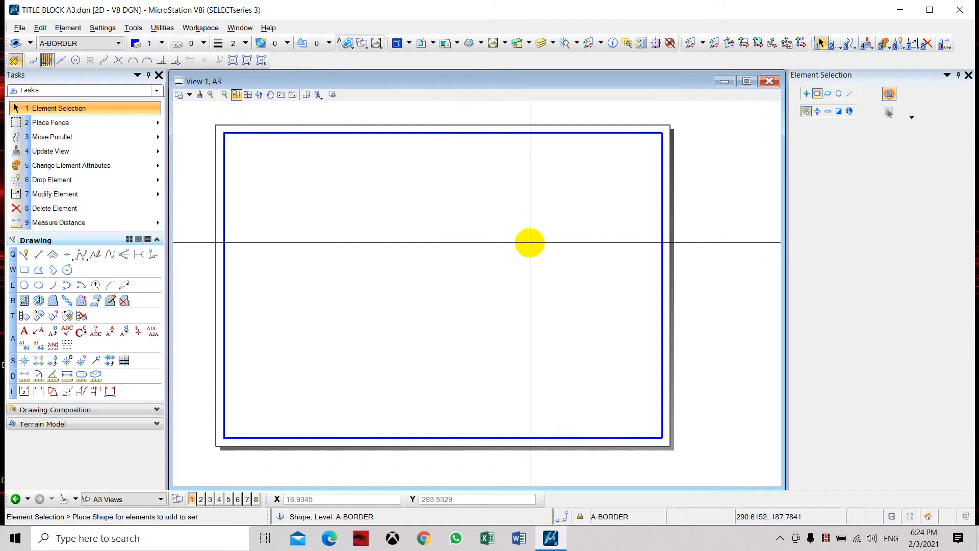
left_click_drag(523, 275, 396, 249)
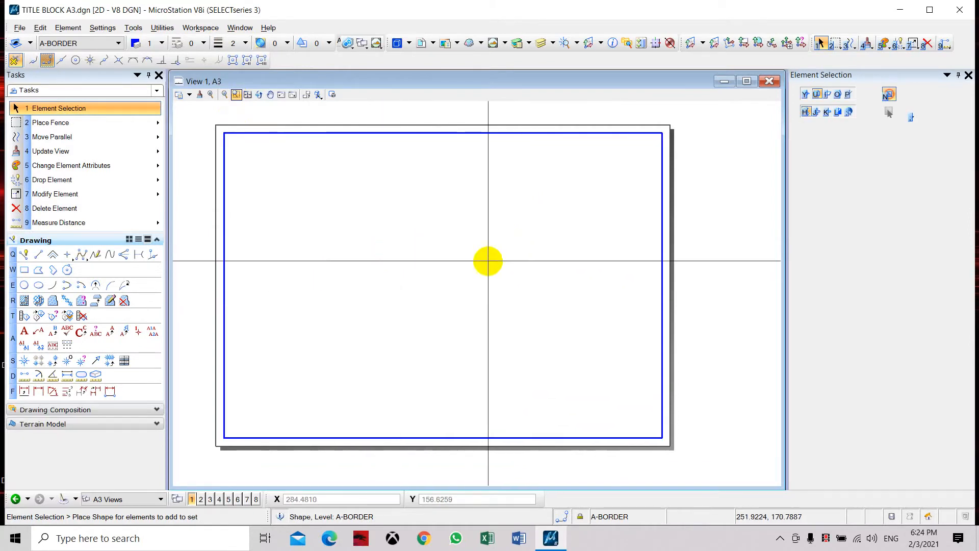
Step: Draw a vertical line from the inner border's lower-right corner up along its right edge, extending past the sheet's top edge
left_click(39, 255)
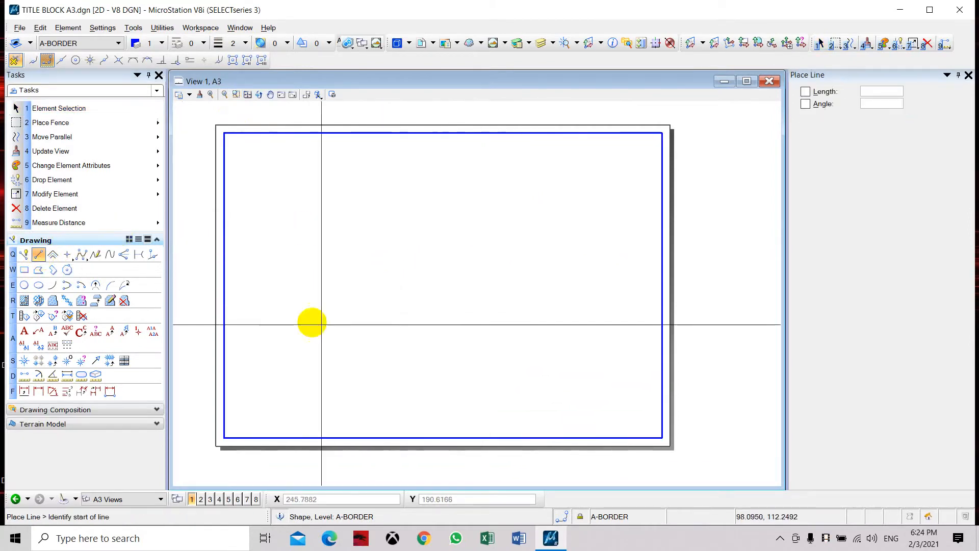
left_click(662, 437)
left_click(662, 105)
key("Escape")
Step: Make a parallel copy of the vertical line on the inner border's right edge, 100 mm toward the inside of the sheet
middle_click_drag(689, 146, 578, 157)
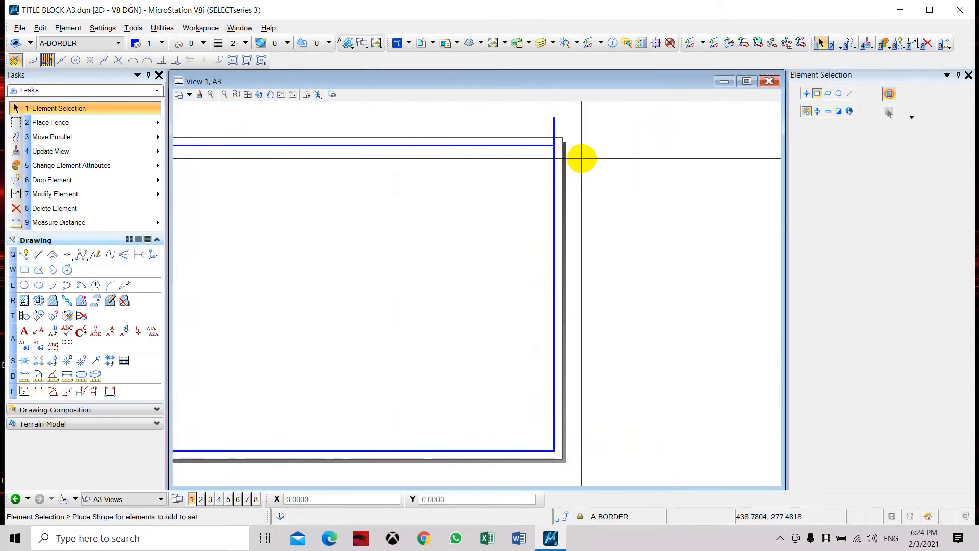
left_click(125, 135)
left_click_drag(879, 129, 869, 131)
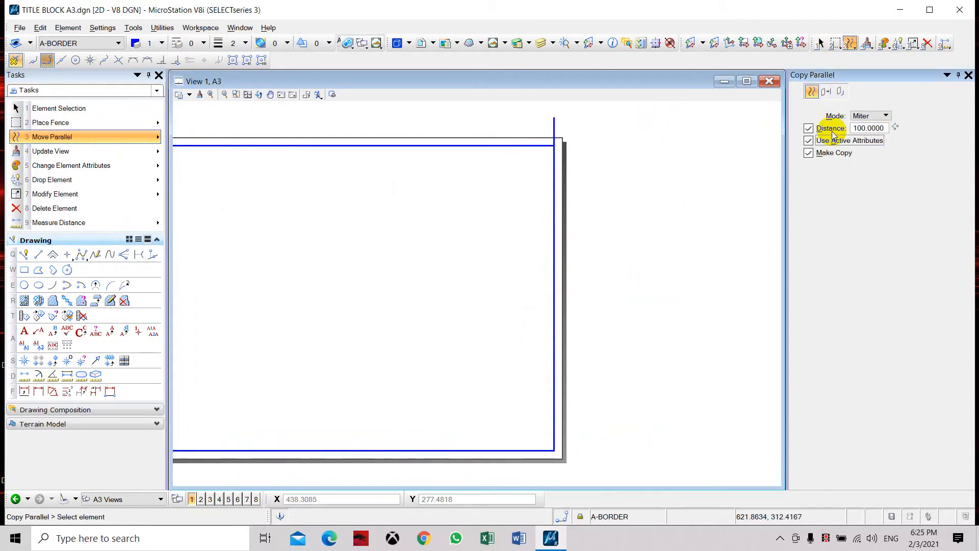
left_click(554, 124)
left_click(536, 122)
key("1")
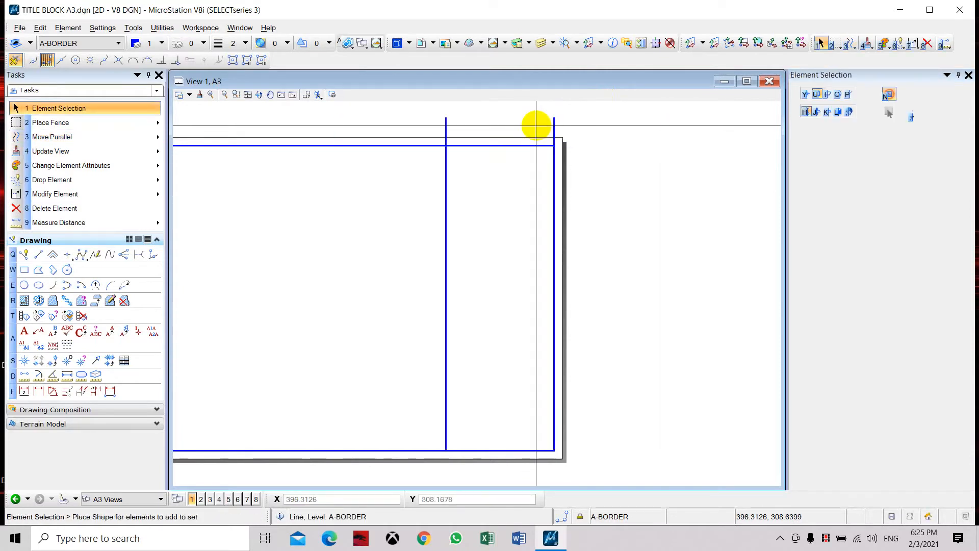
Step: Draw a horizontal line from the copied vertical line's lower end along the border's bottom edge, extending past the sheet's right edge
left_click(38, 255)
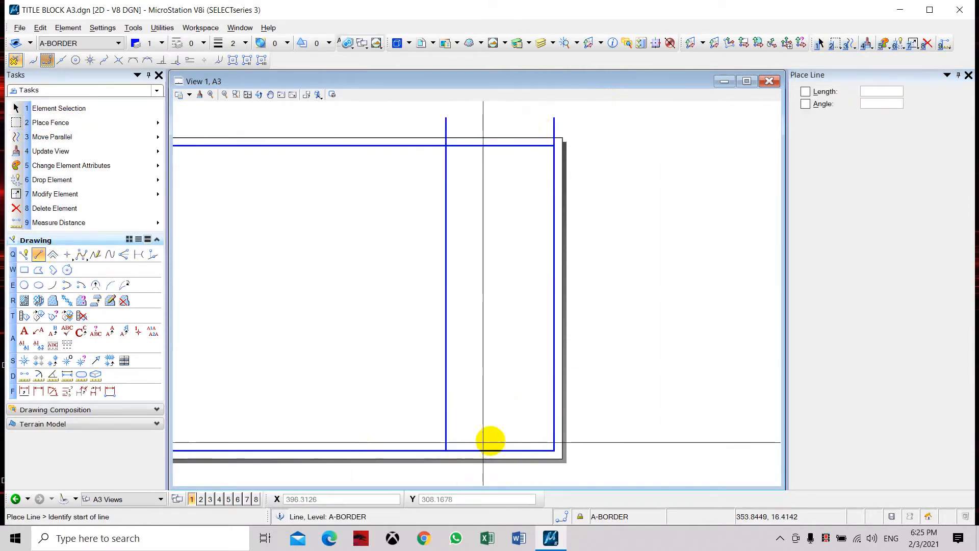
left_click(445, 450)
left_click(640, 450)
key("1")
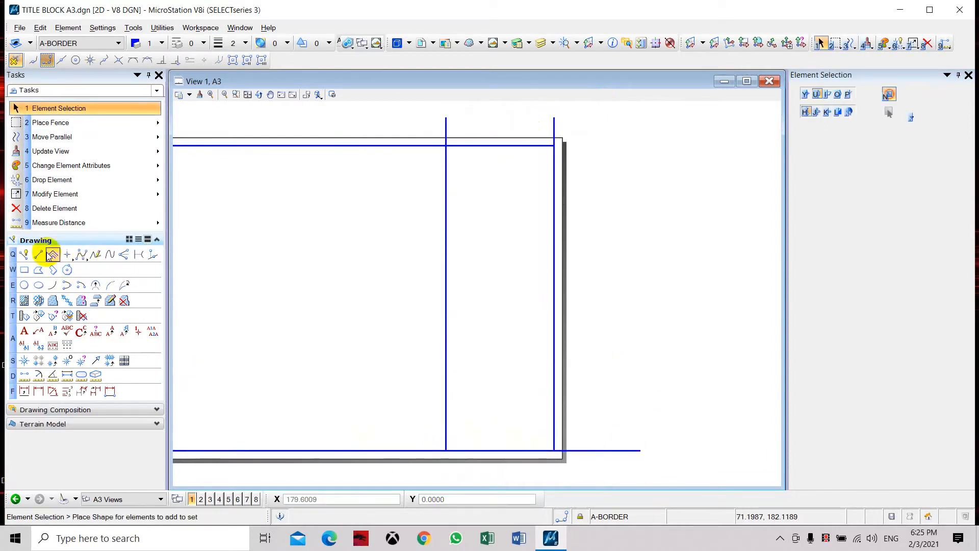
Step: Make a parallel copy of the bottom horizontal line 50 mm upward, using the active attributes
left_click(51, 136)
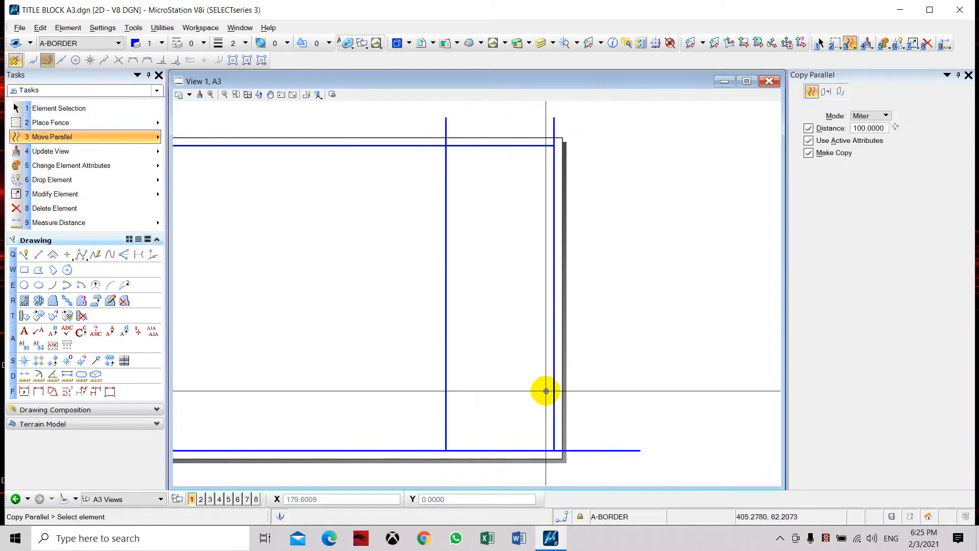
left_click(860, 128)
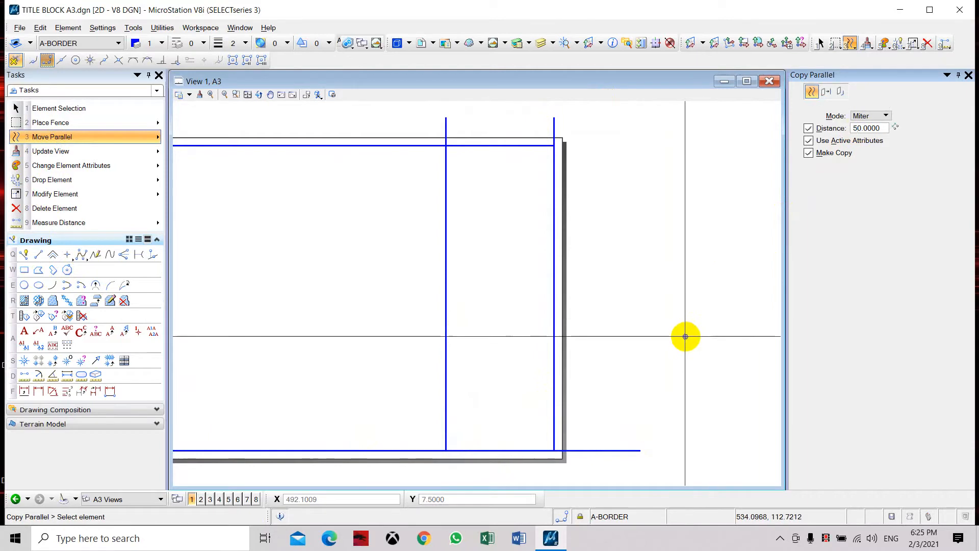
left_click(590, 450)
left_click(601, 396)
key("Escape")
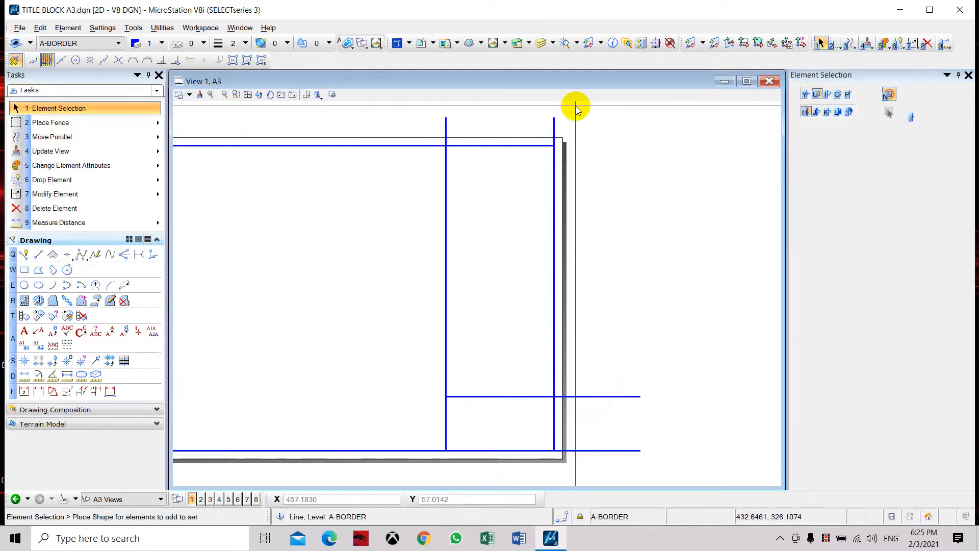
Step: Delete the construction lines lying on the inner border's right and bottom edges
left_click_drag(570, 123, 543, 132)
key("Delete")
key("Delete")
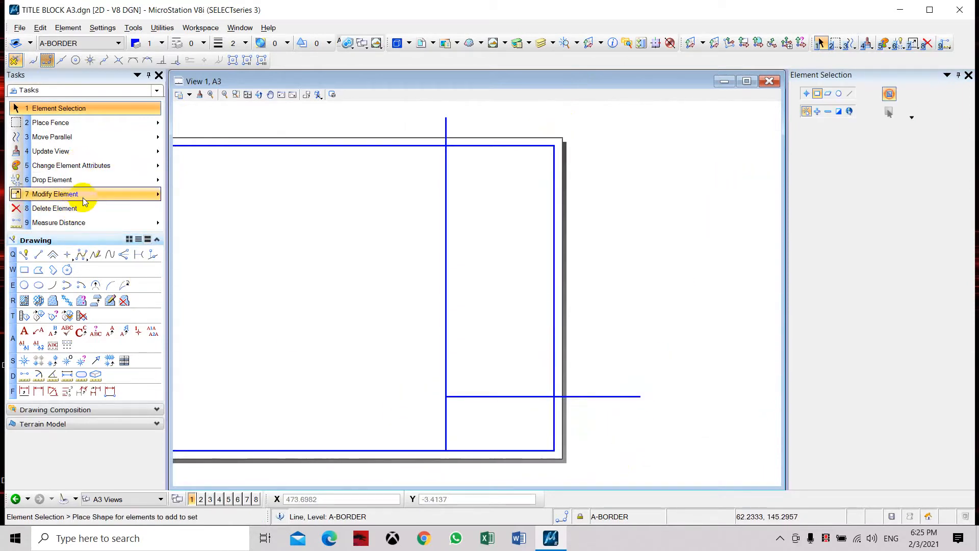
Step: Trim off the part of the vertical title block line above the horizontal line using Trim Multiple
left_click(152, 195)
left_click(153, 201)
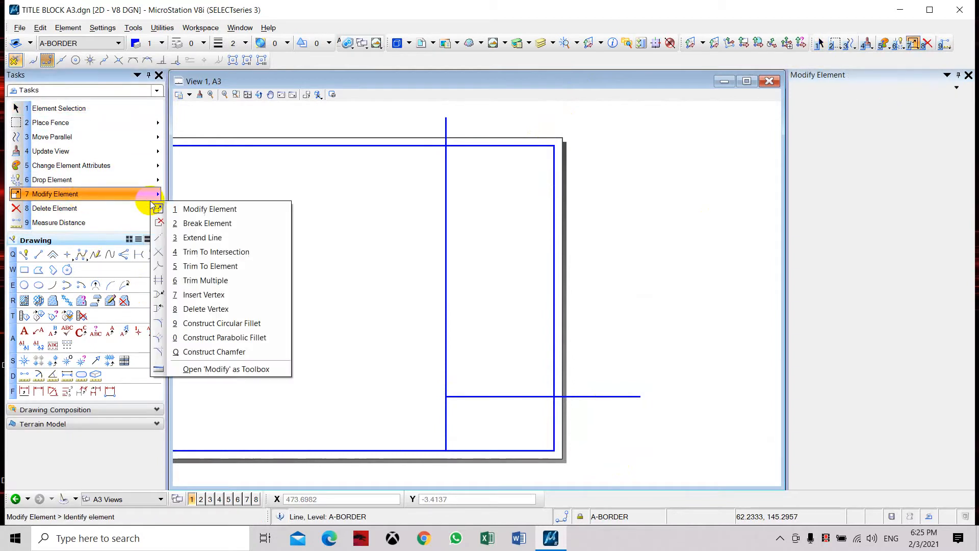
left_click(220, 279)
left_click(473, 397)
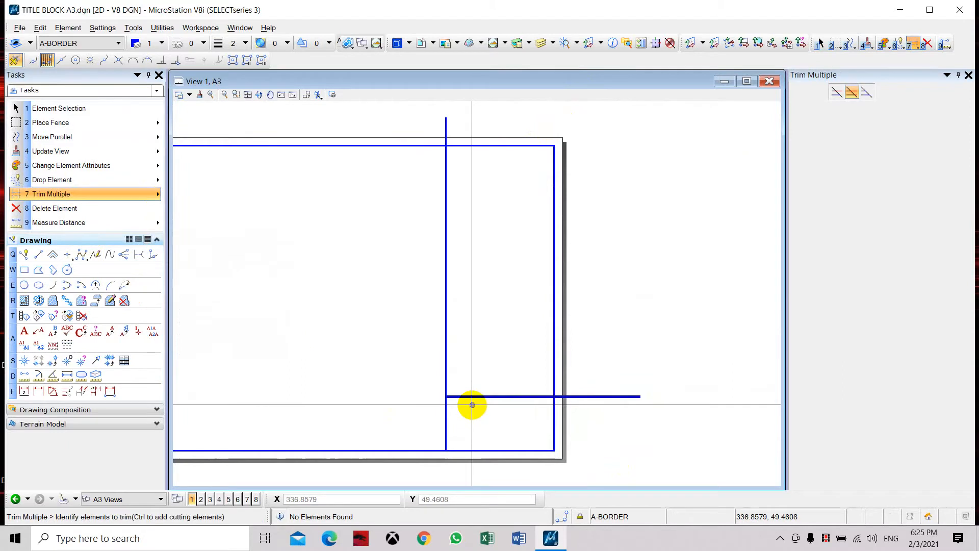
left_click_drag(484, 365, 407, 370)
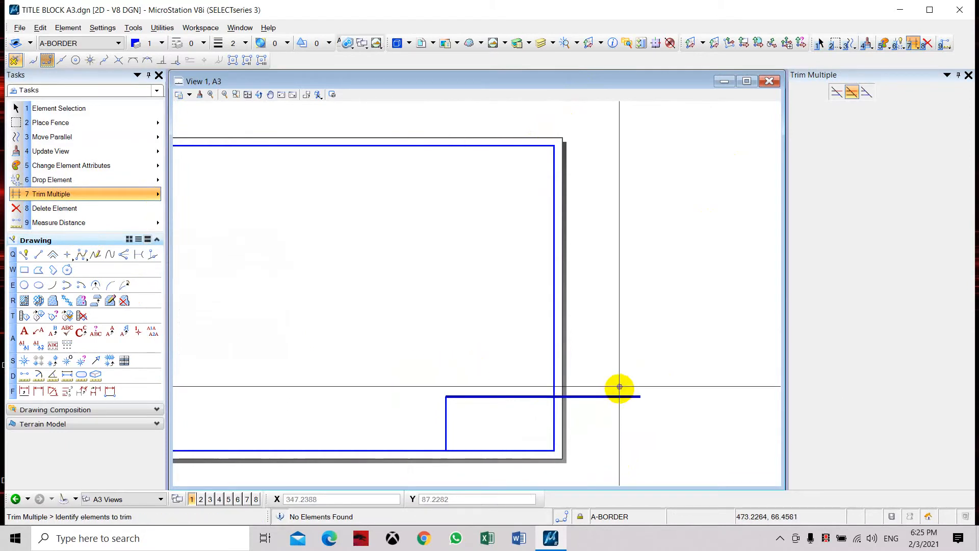
Step: Trim the horizontal title block line's overhang back to the inner border's right edge
left_click_drag(618, 373, 605, 422)
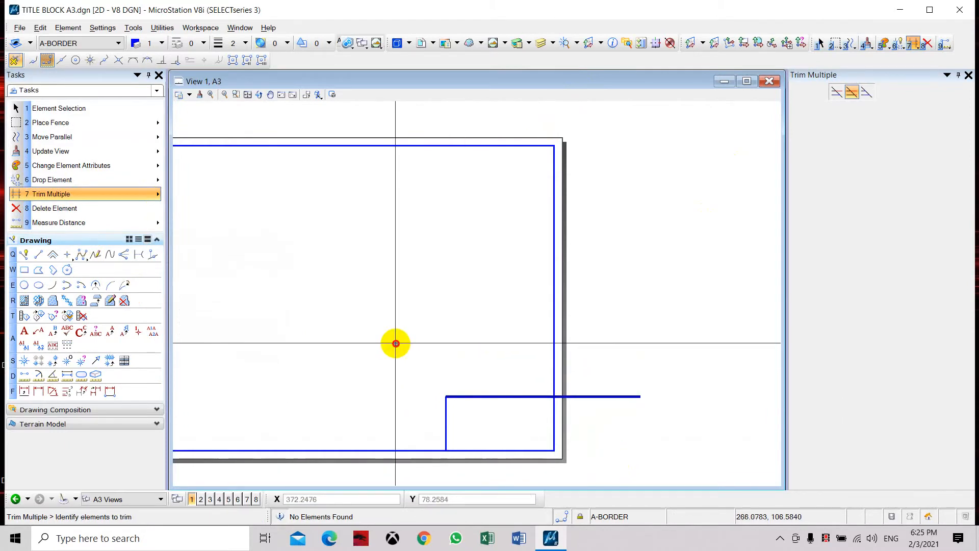
key("Escape")
left_click(102, 194)
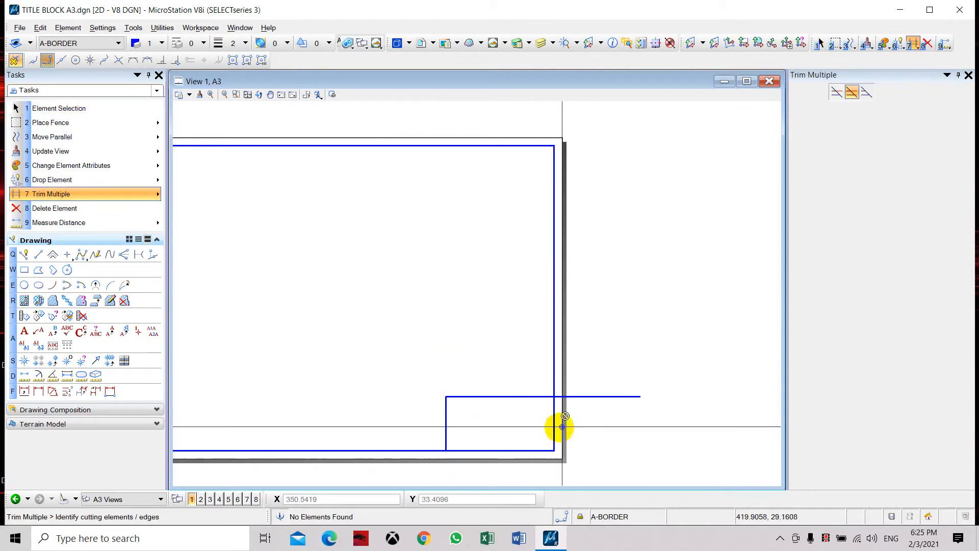
left_click(619, 371)
left_click(603, 415)
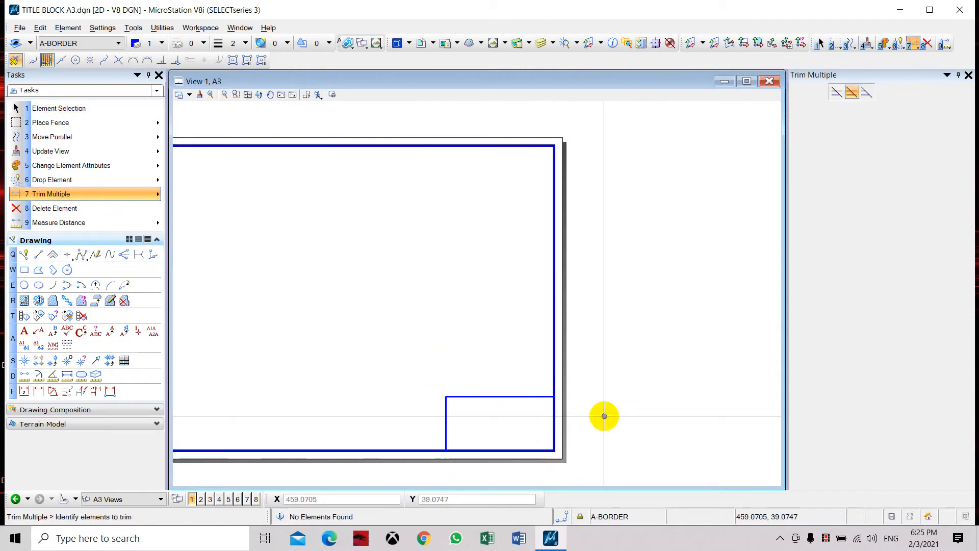
key("Escape")
Step: Add two parallel copies of the title block's top line, stepping downward at 7.5 mm spacing
scroll(548, 369, "down", 6)
scroll(550, 423, "up", 6)
scroll(506, 204, "up", 5)
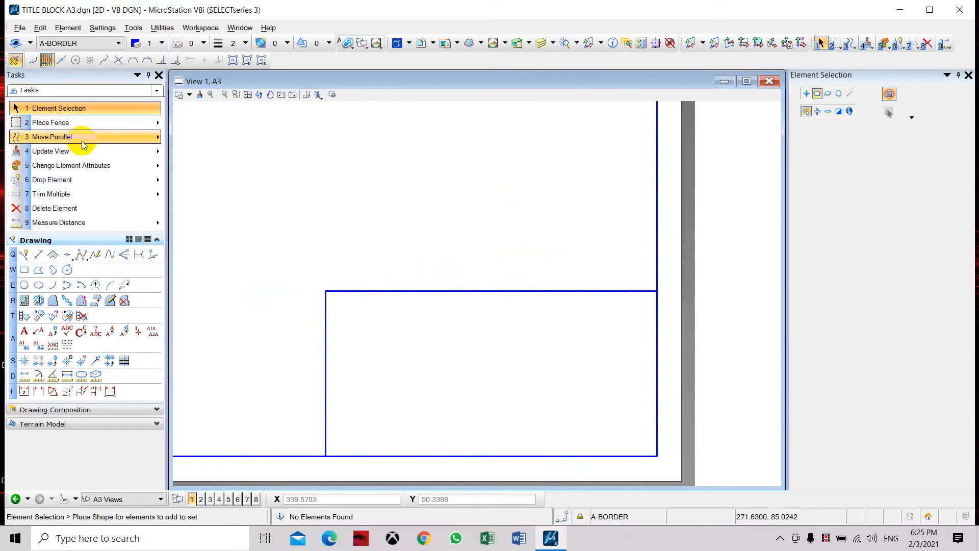
left_click(120, 136)
left_click(830, 128)
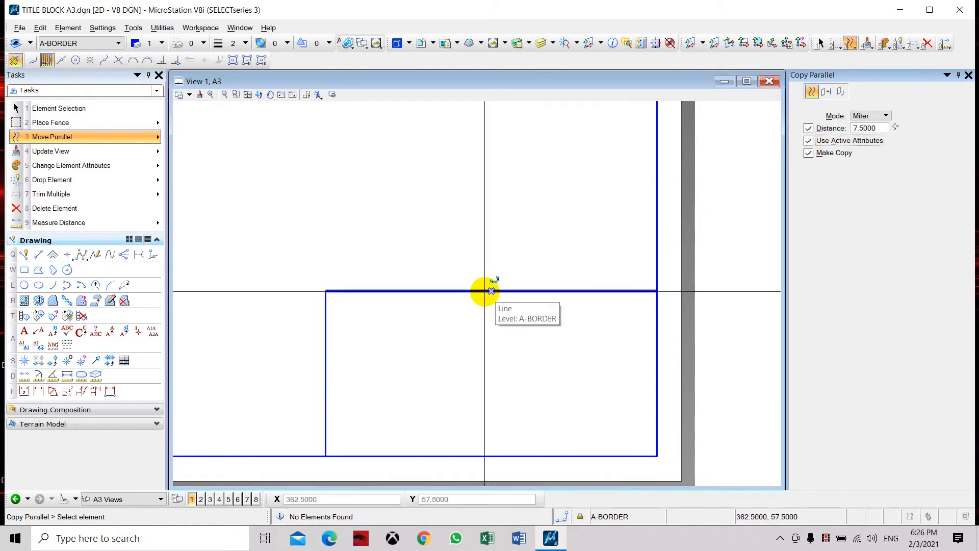
left_click(491, 290)
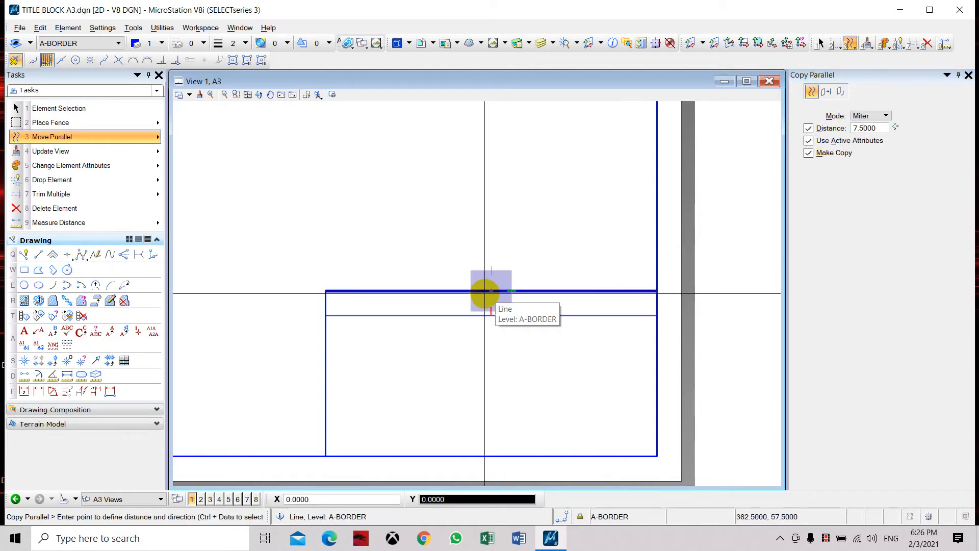
left_click(505, 311)
left_click(508, 341)
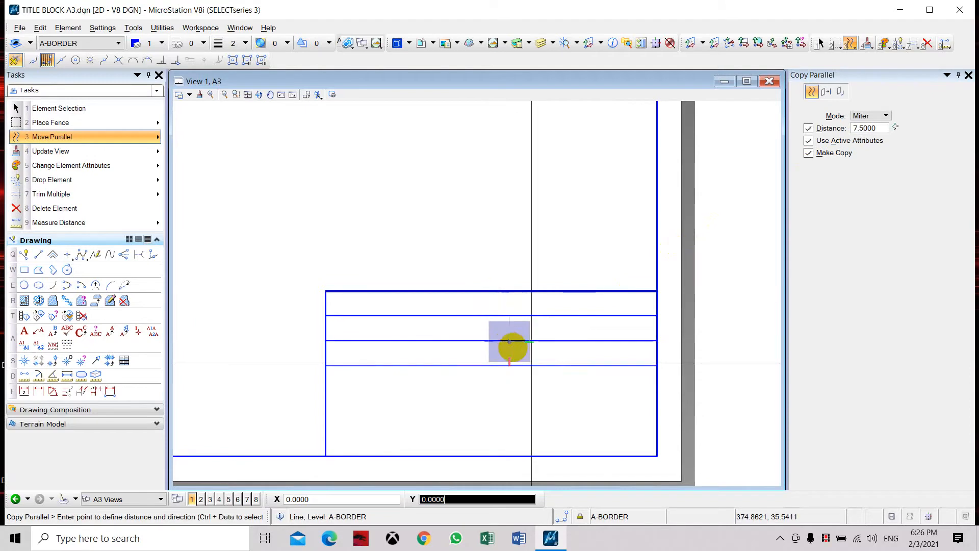
right_click(565, 388)
key("Escape")
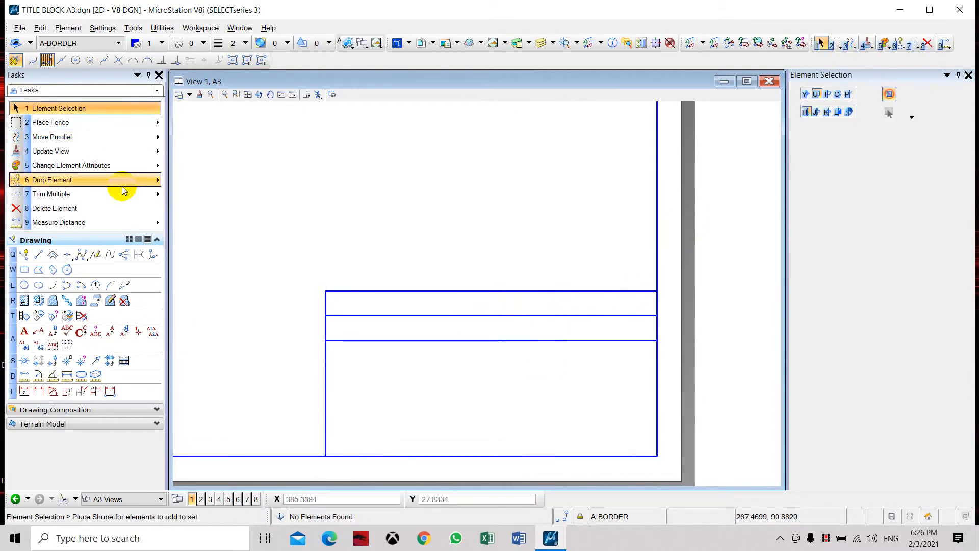
Step: Copy the lowest title block row line another 7.5 mm downward to add a third row
left_click(109, 136)
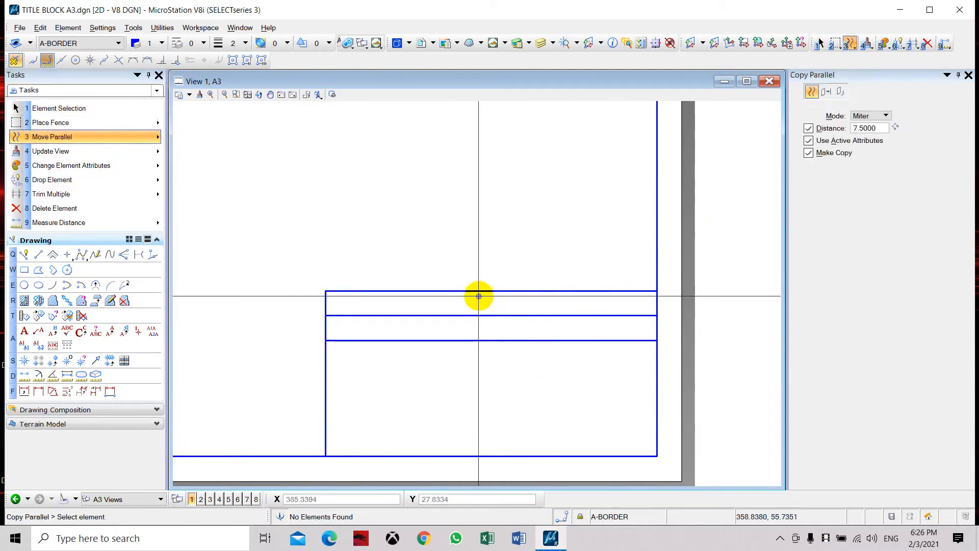
left_click(491, 340)
left_click(505, 346)
right_click(520, 348)
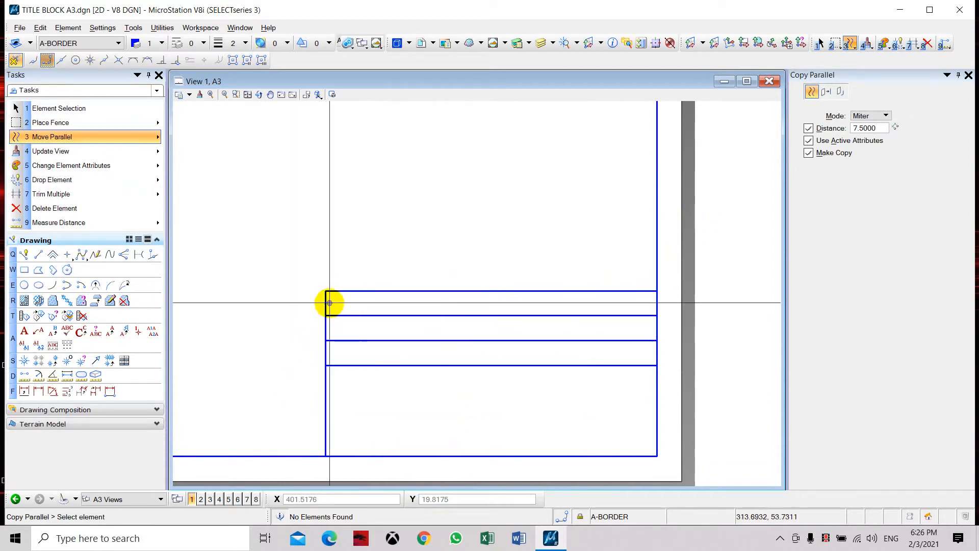
Step: Draw a 22.5 mm vertical line from the midpoint of the title block's top line down to the third row line
left_click(38, 254)
left_click(491, 290)
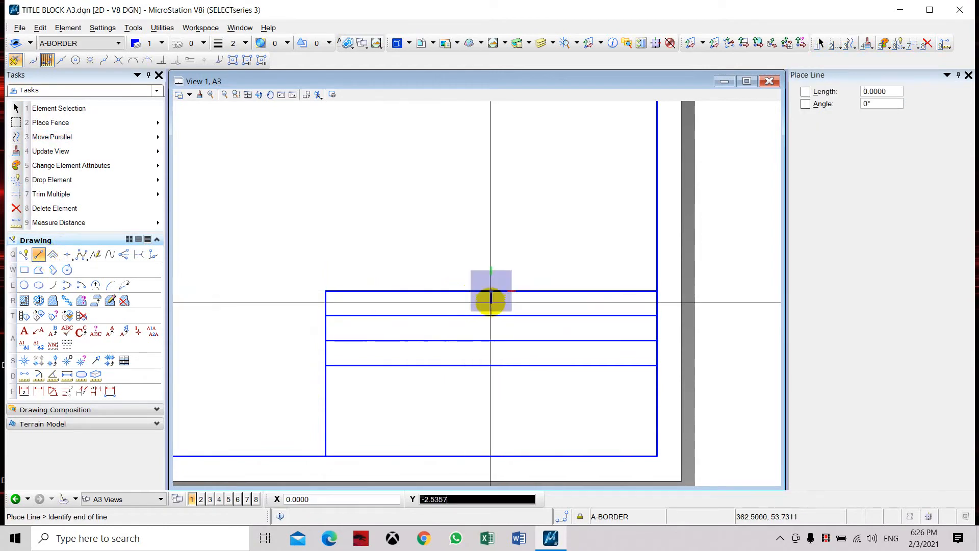
left_click(491, 364)
key("Escape")
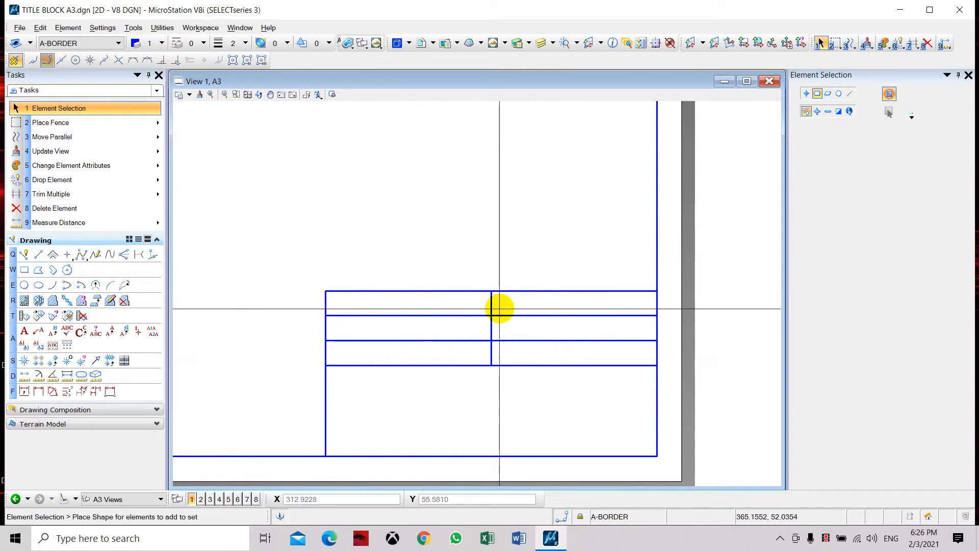
Step: Create and save a text style named TEXT 2MM with height and width 2 and color 4
left_click(24, 332)
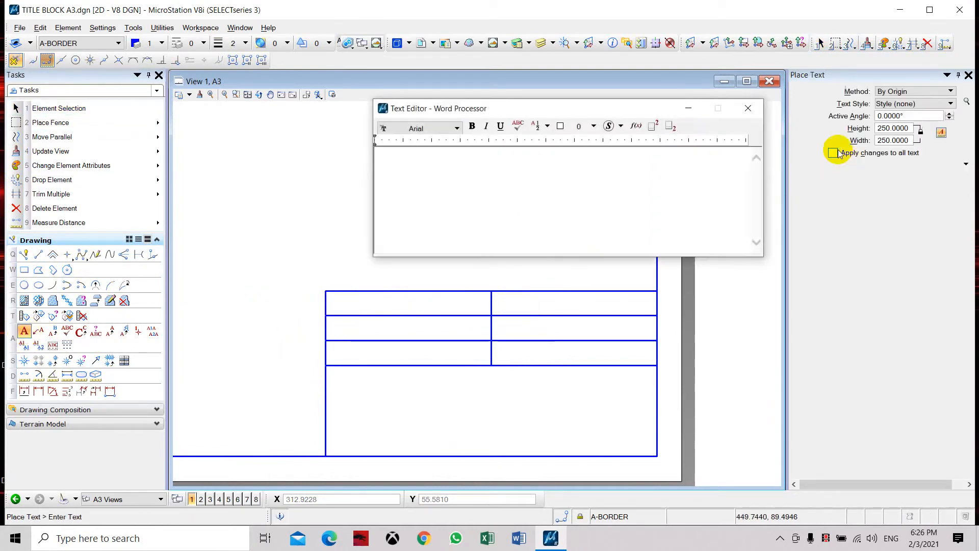
left_click(965, 103)
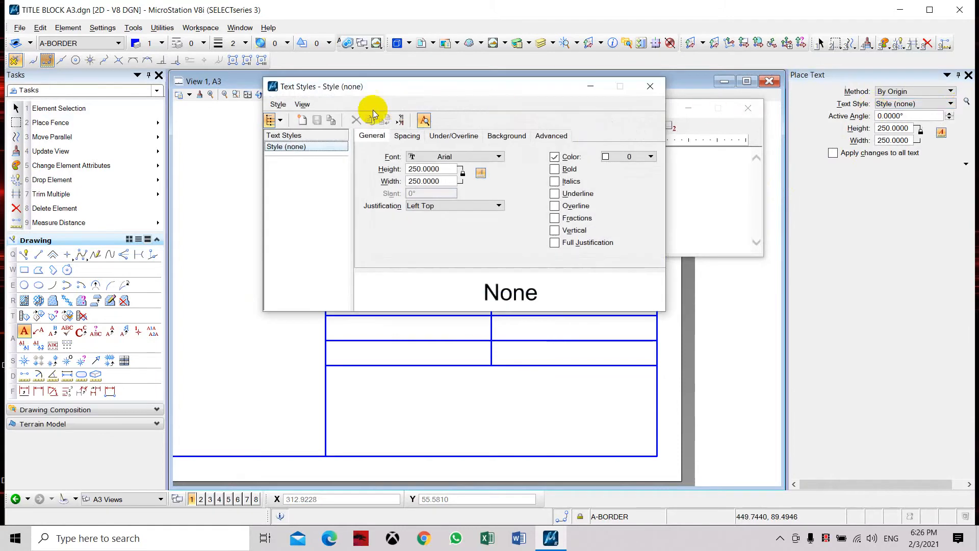
left_click(302, 120)
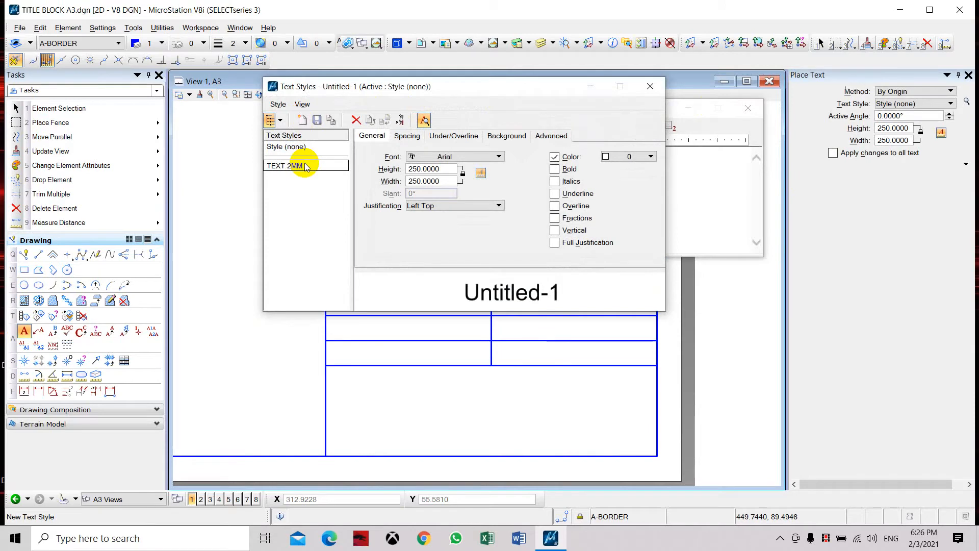
left_click(451, 169)
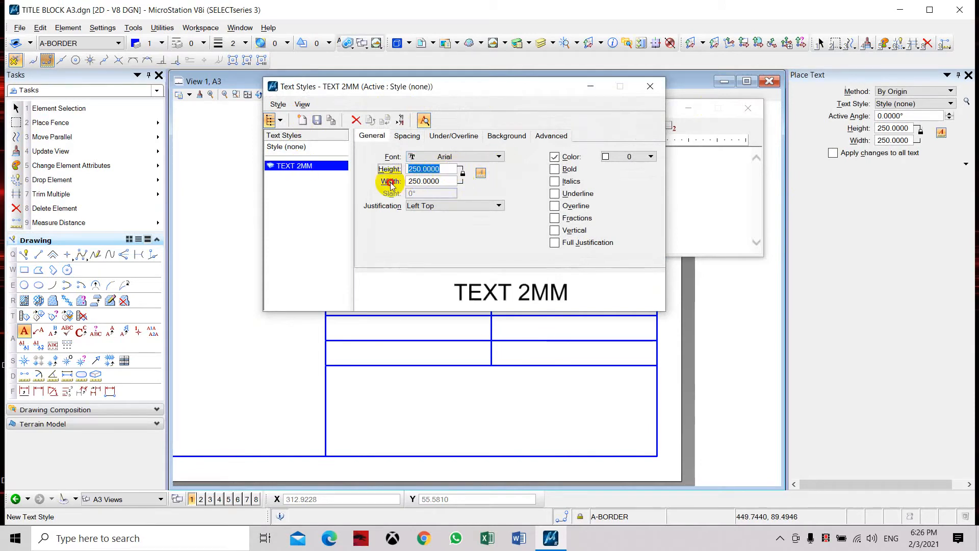
left_click(447, 181)
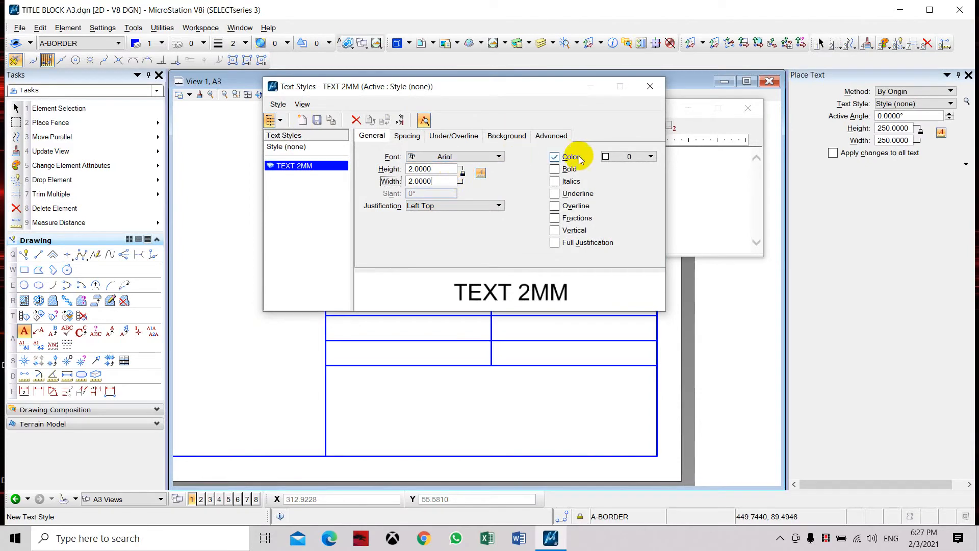
left_click(605, 158)
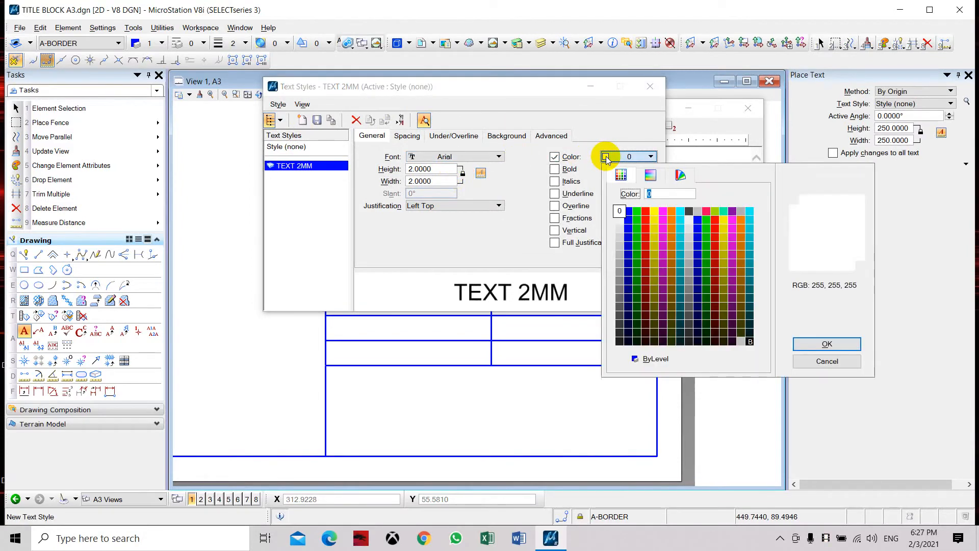
double_click(654, 210)
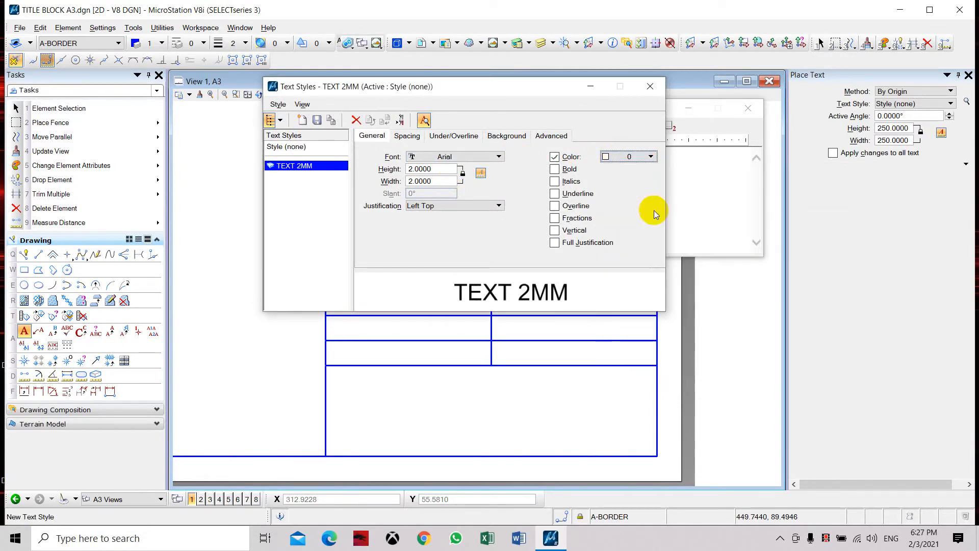
Step: Create a text style named TEXT 4MM with a height of 4 and a width of 2.5
left_click(302, 121)
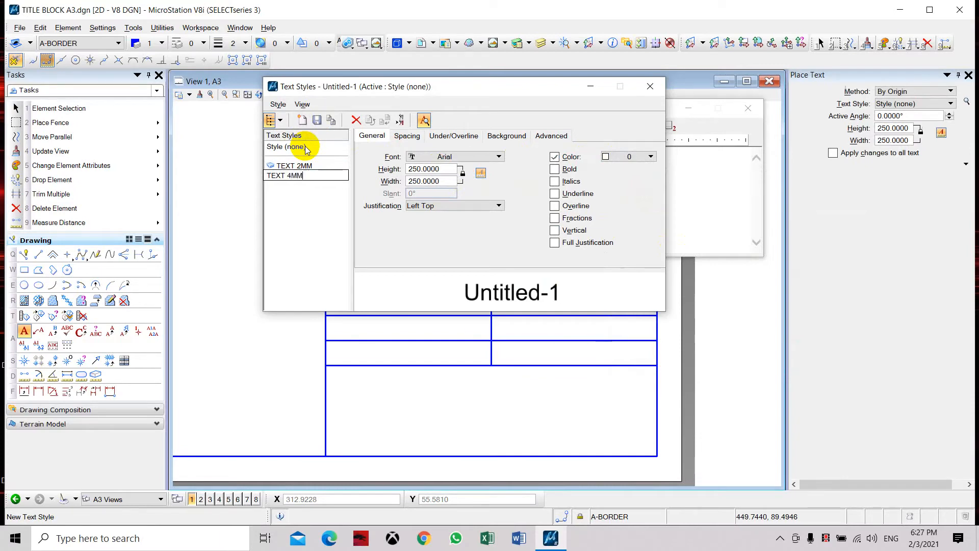
left_click(443, 169)
left_click_drag(443, 169, 405, 178)
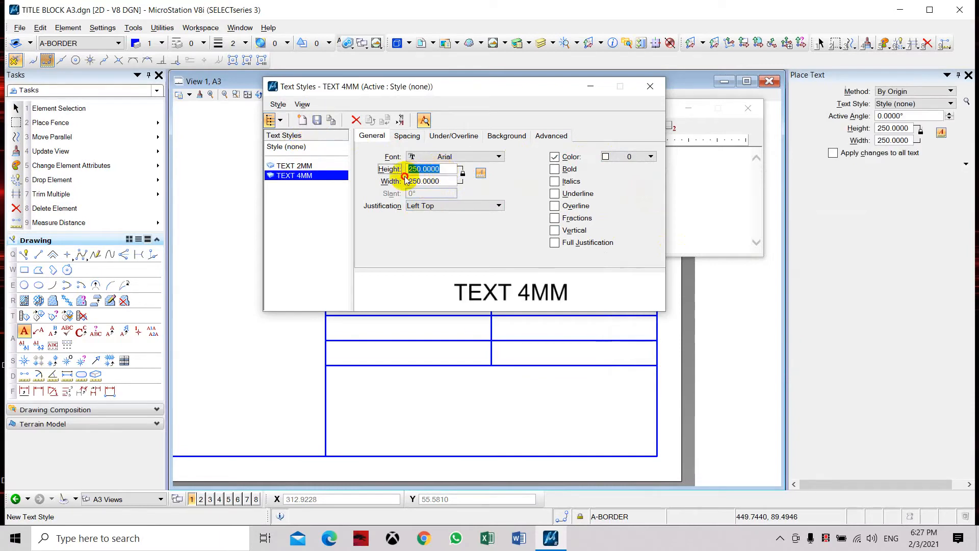
type("4")
key("Tab")
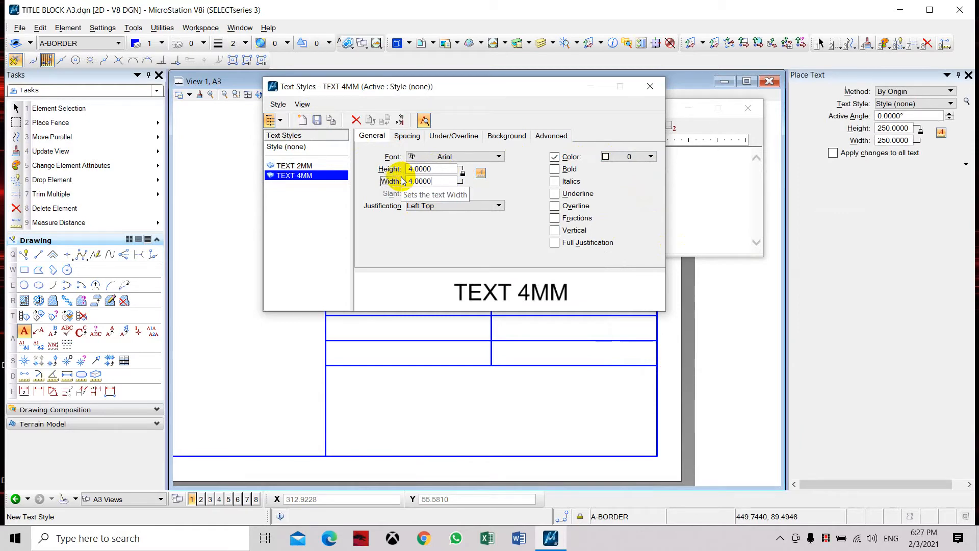
left_click_drag(438, 182, 328, 169)
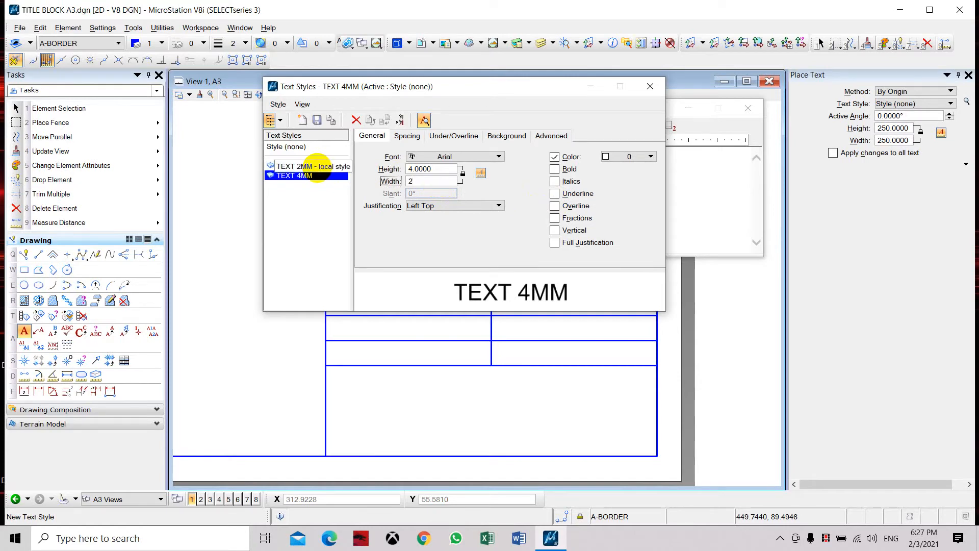
key("Tab")
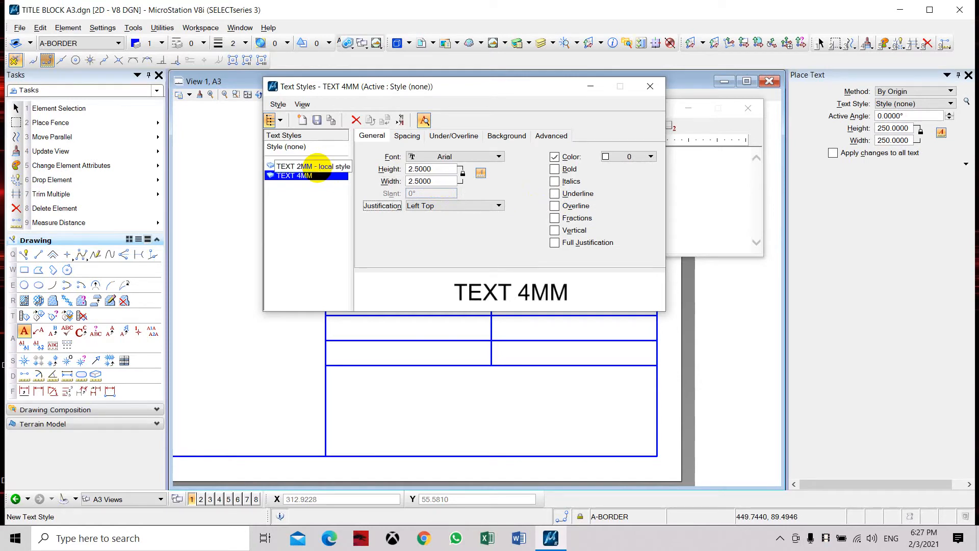
left_click(442, 170)
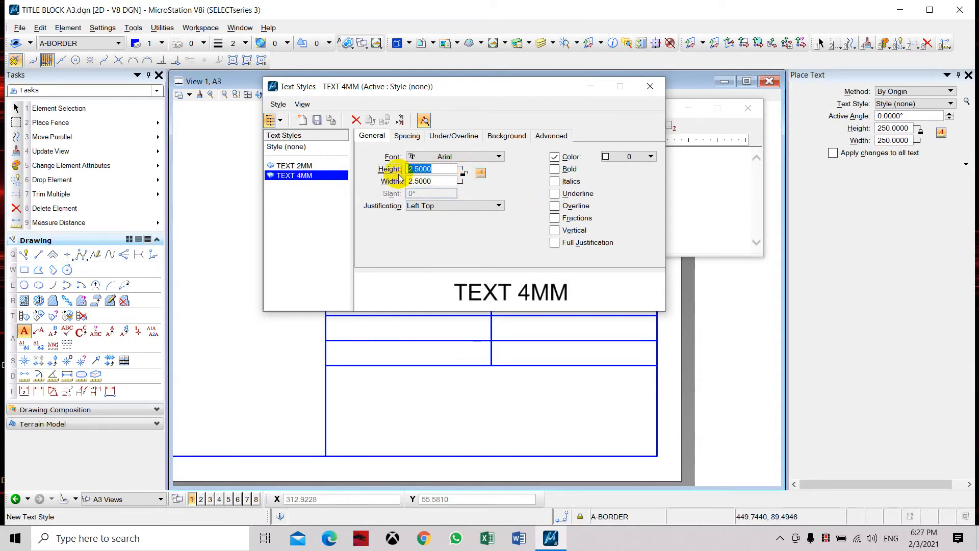
type("4")
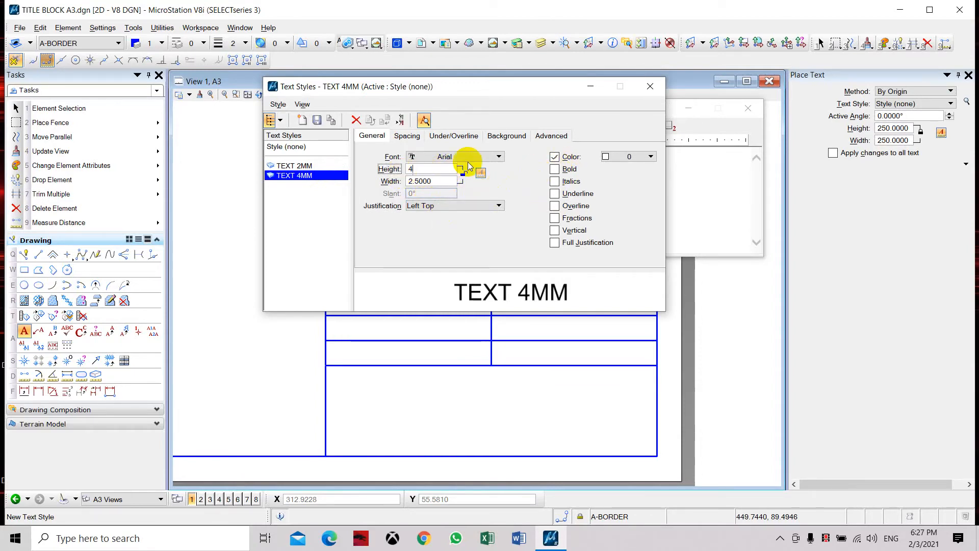
key("Tab")
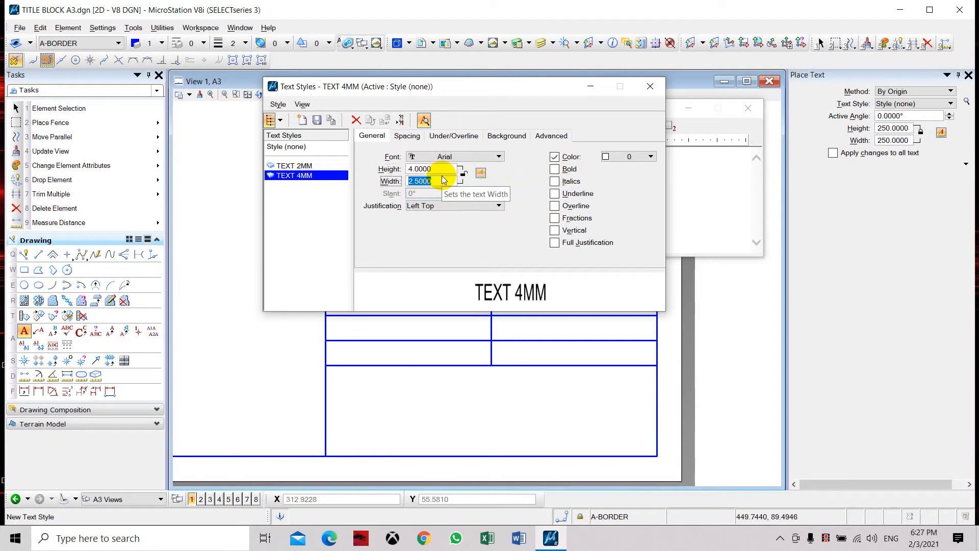
Step: Set the TEXT 4MM style's color to 1, save the style and close the text style settings
left_click(650, 158)
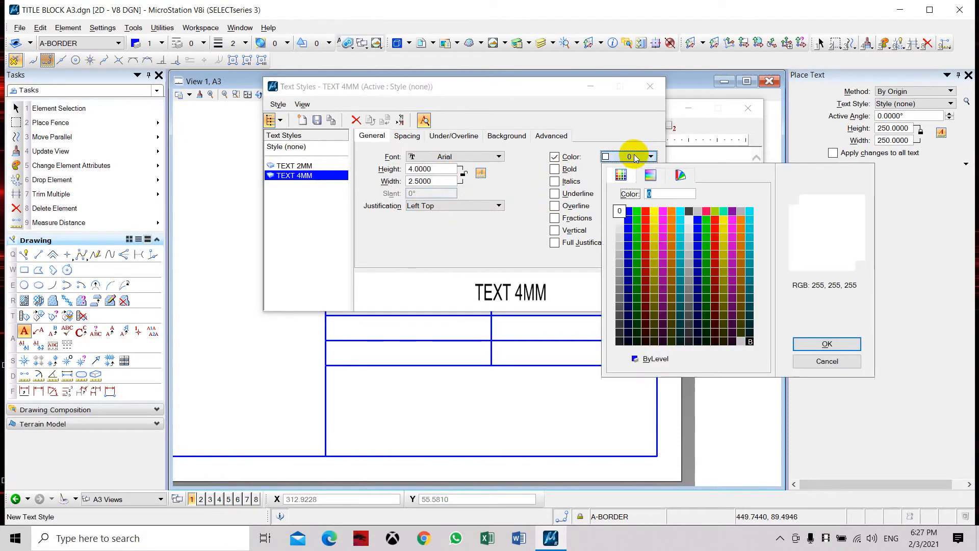
left_click(629, 212)
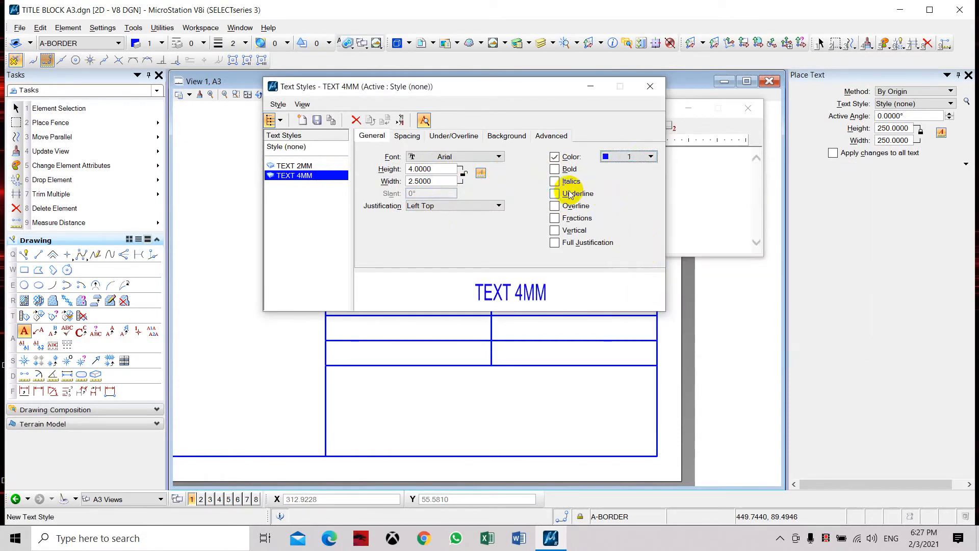
left_click(317, 120)
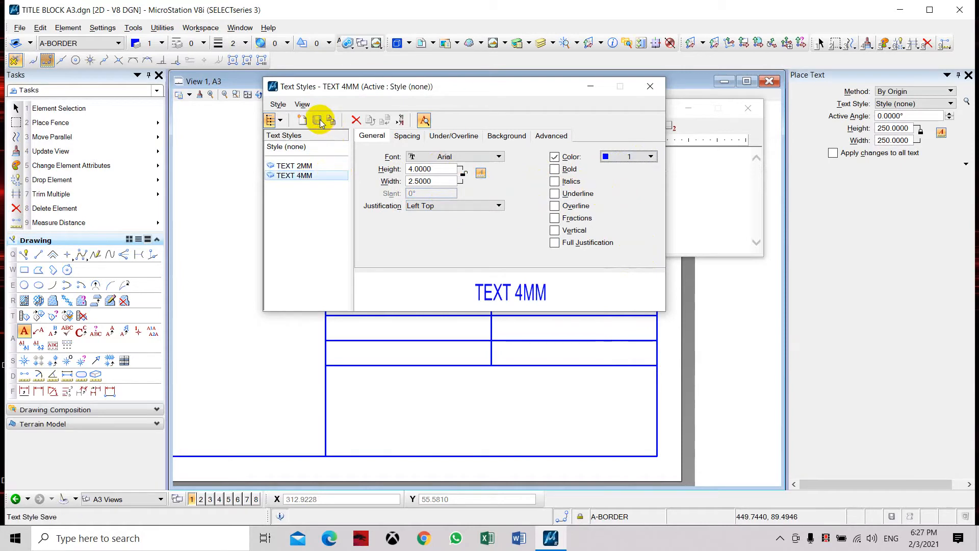
left_click(645, 86)
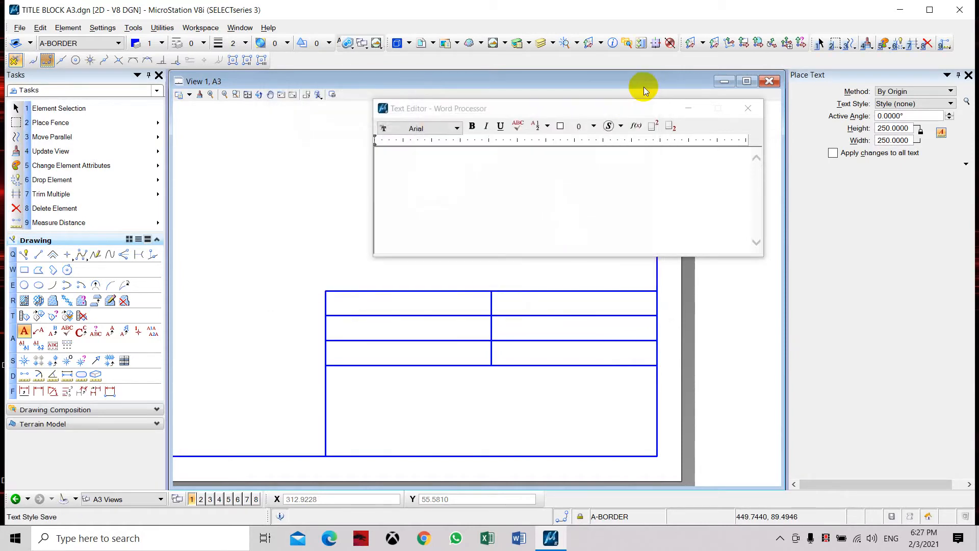
Step: Place the label "DRAWN BY:" in the TEXT 2MM style near the upper-left corner of the title block's first left-hand cell
left_click(951, 103)
left_click(928, 134)
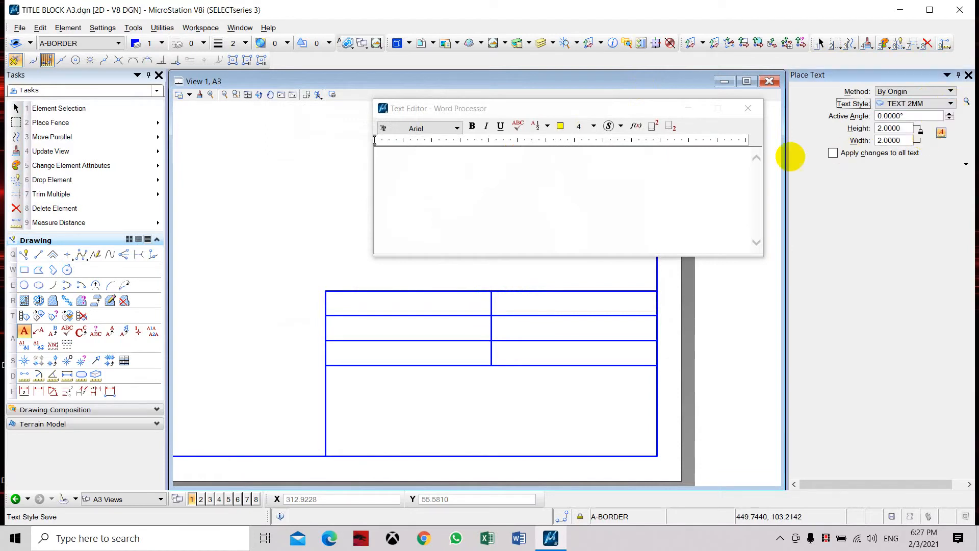
left_click(444, 162)
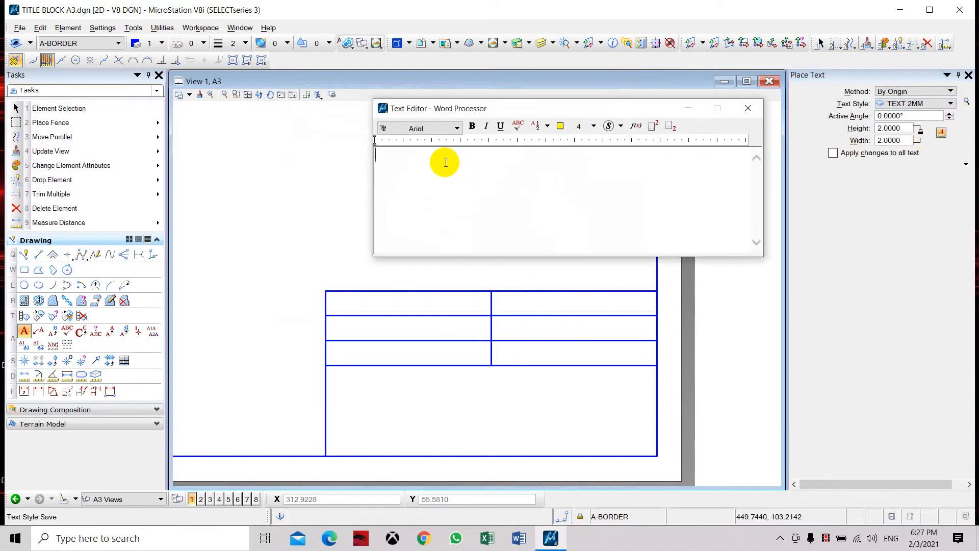
type("DRAWN BY:")
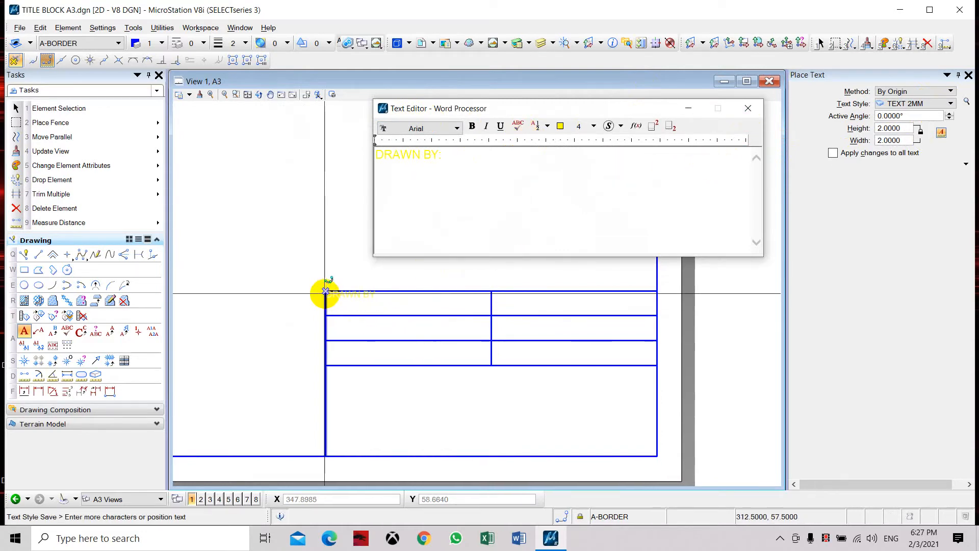
scroll(332, 303, "up", 2)
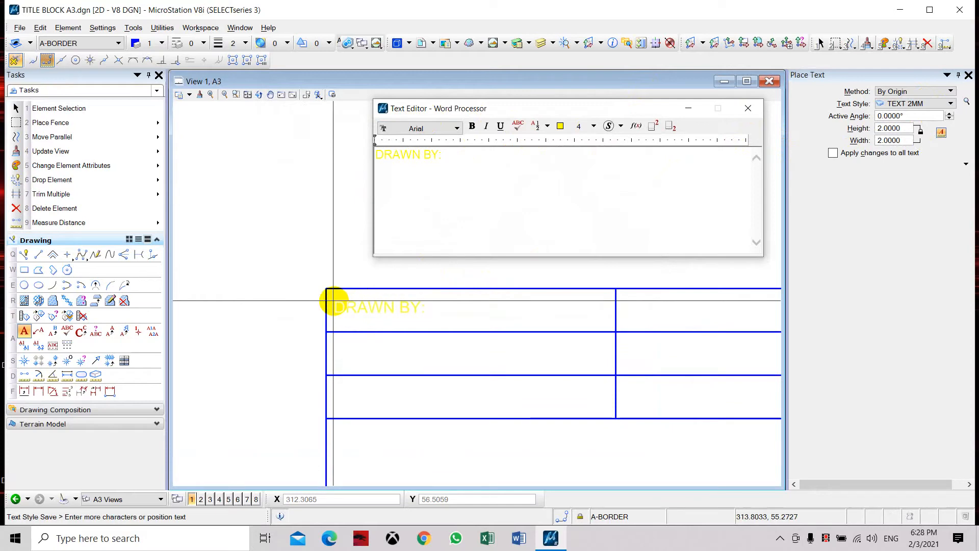
scroll(330, 297, "up", 2)
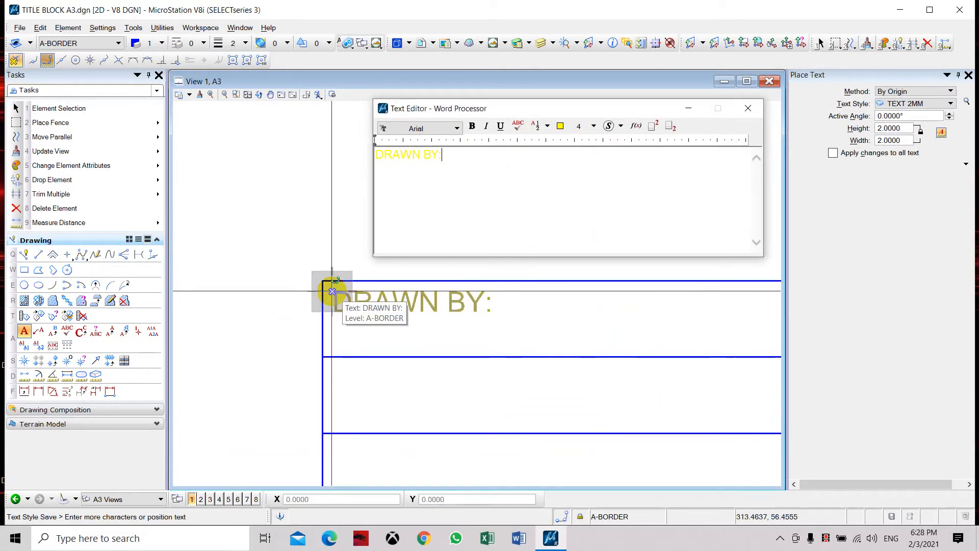
left_click(331, 290)
key("Escape")
Step: Copy the DRAWN BY: label into the second and third rows of the title block's left column, using the cell corners as reference points
scroll(293, 214, "down", 2)
scroll(419, 268, "down", 2)
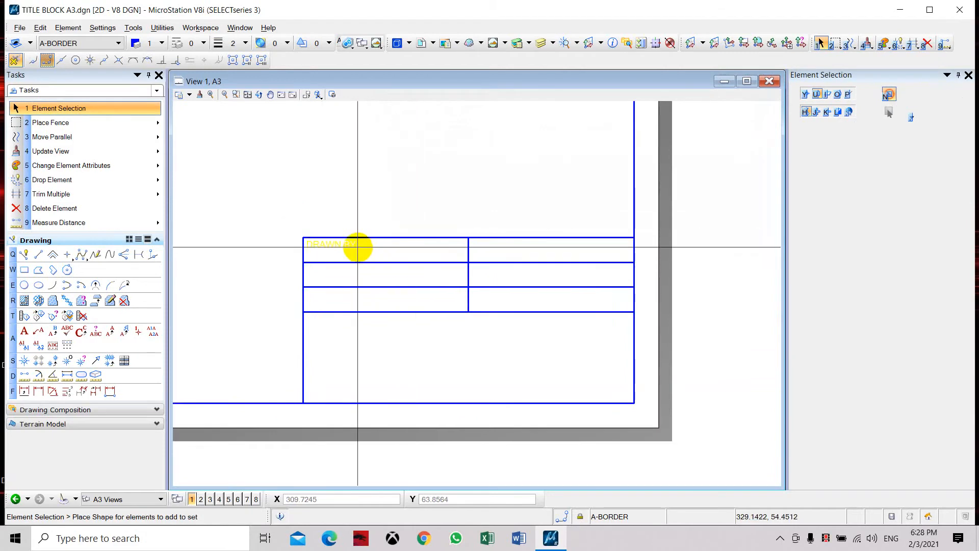
scroll(341, 237, "up", 2)
mouse_move(225, 199)
left_mouse_down()
mouse_move(255, 221)
mouse_move(403, 274)
left_mouse_up()
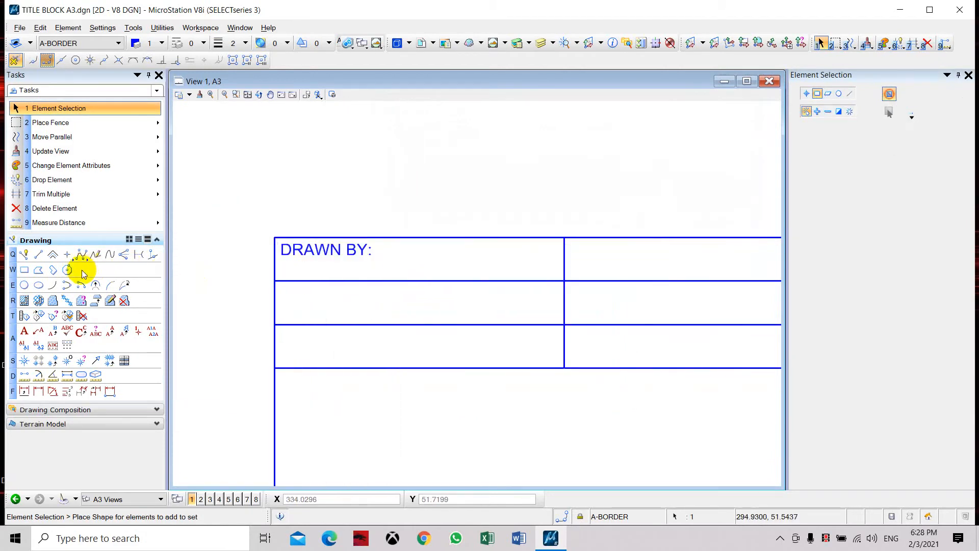
left_click(113, 136)
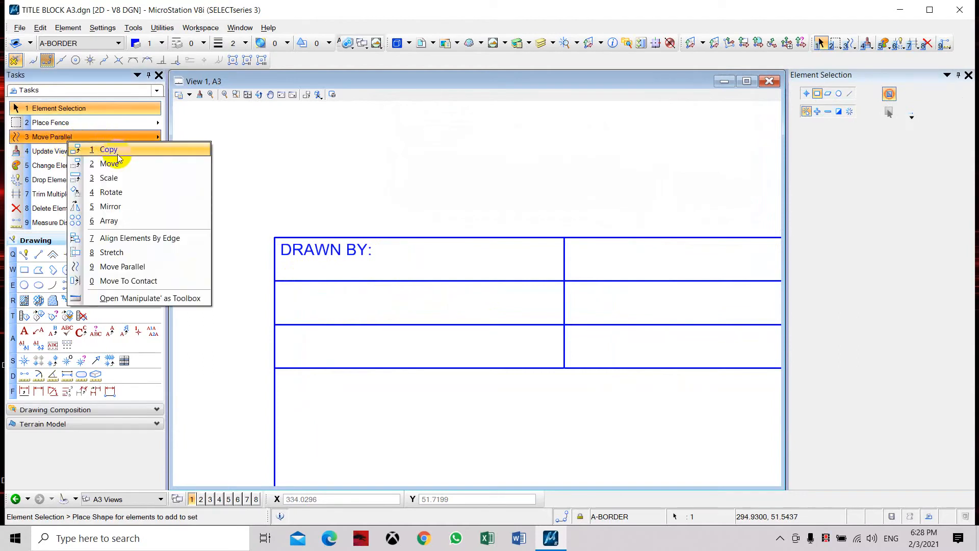
left_click(115, 149)
left_click(275, 237)
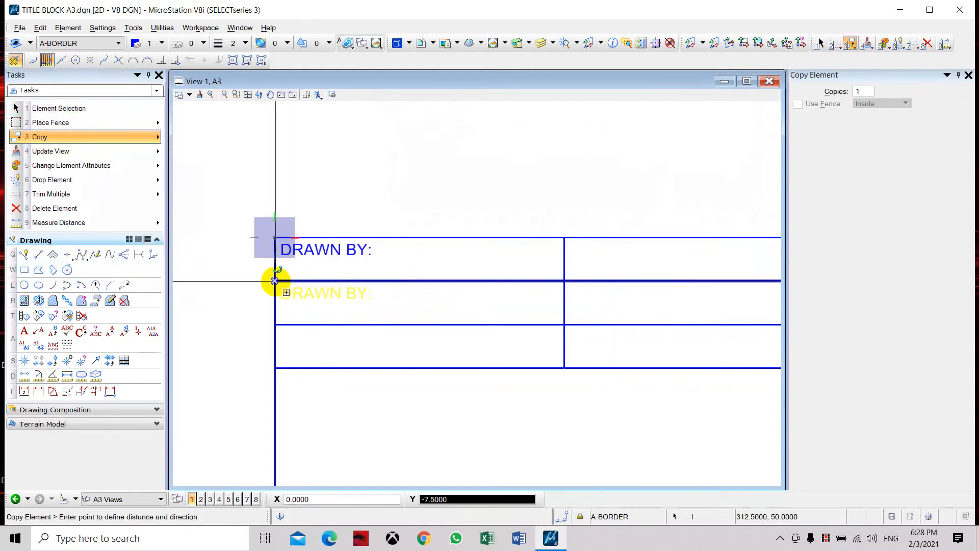
left_click(278, 281)
left_click(279, 325)
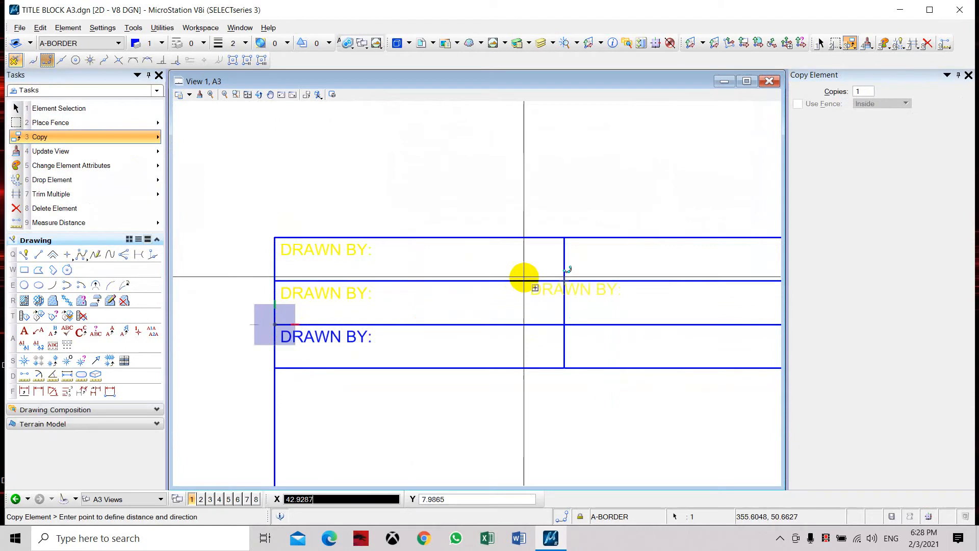
Step: Copy the same label into all three rows of the title block's right column, aligned to each cell's upper-left corner
left_click(564, 238)
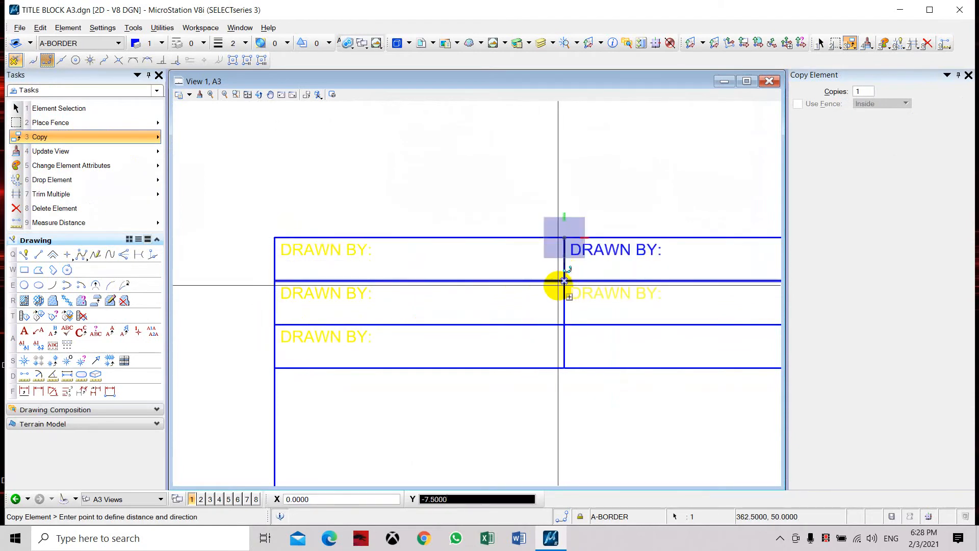
left_click(564, 281)
left_click(564, 324)
key("Escape")
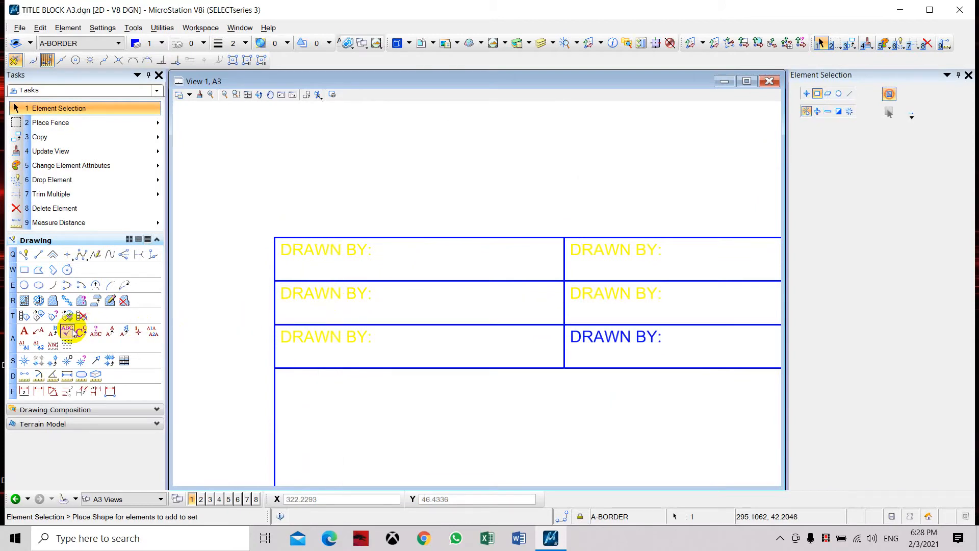
Step: Change the left column's second-row label to "SCALE:" and its third-row label to "SIZE:"
left_click(54, 333)
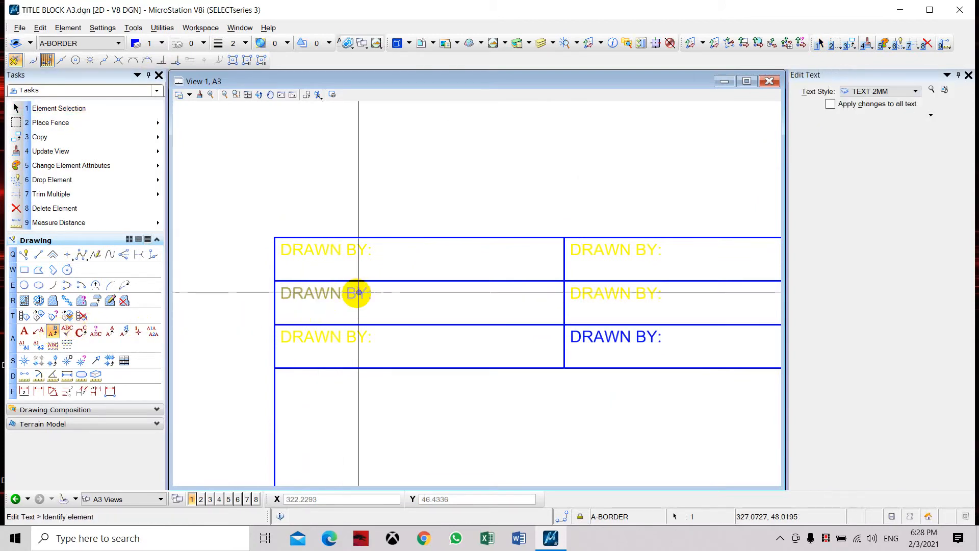
left_click(356, 293)
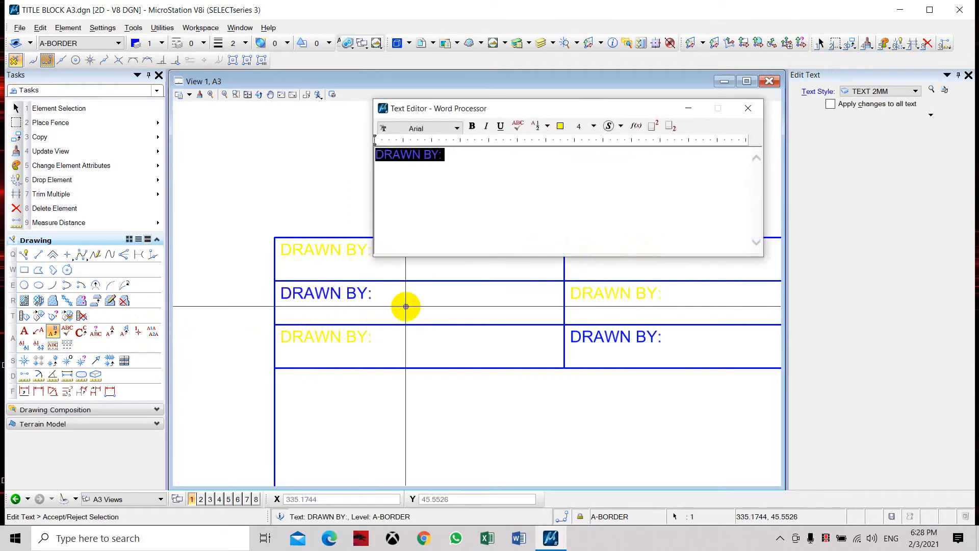
type("SCALE:")
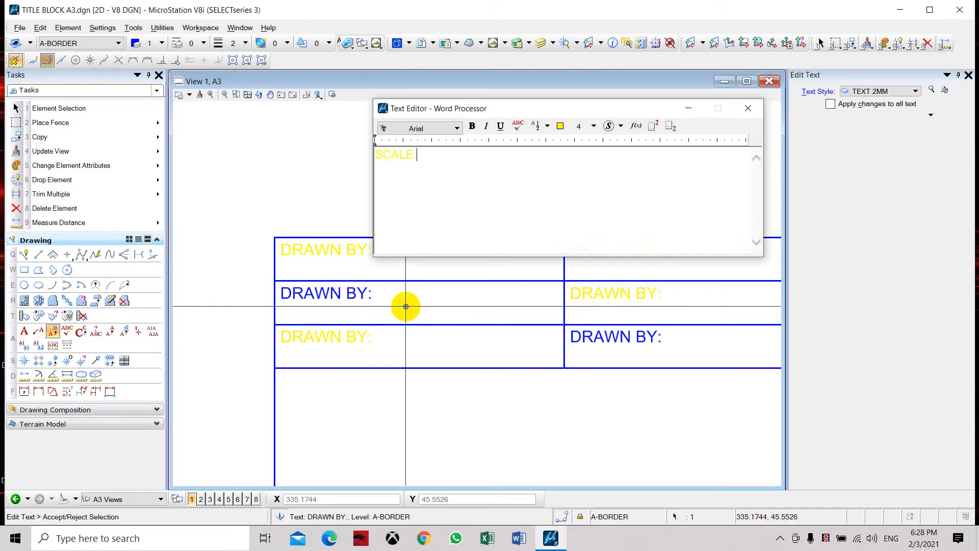
left_click(448, 397)
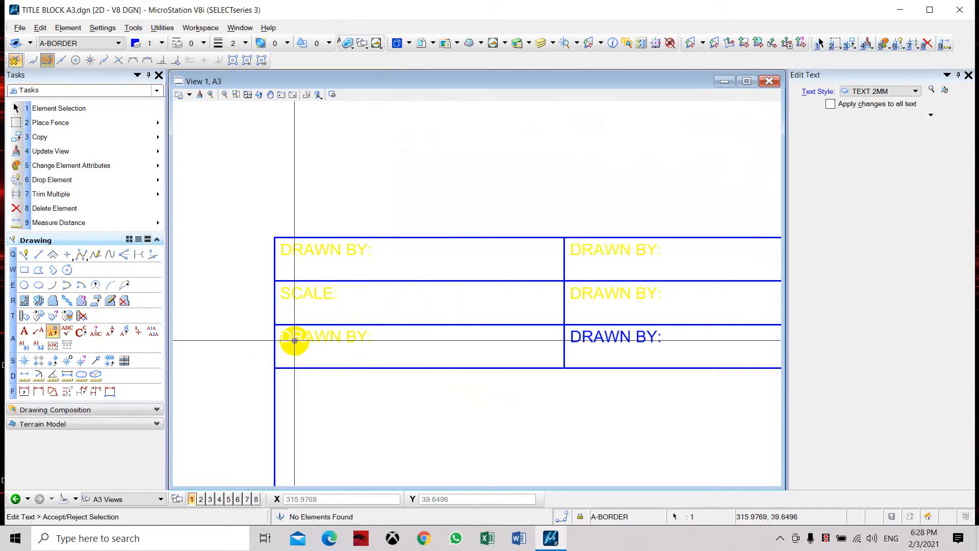
left_click(294, 340)
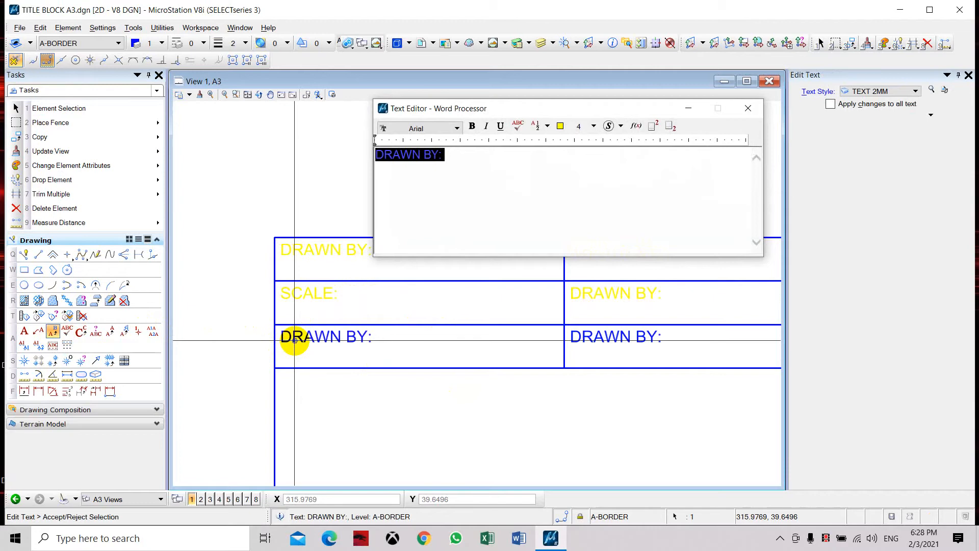
type("P")
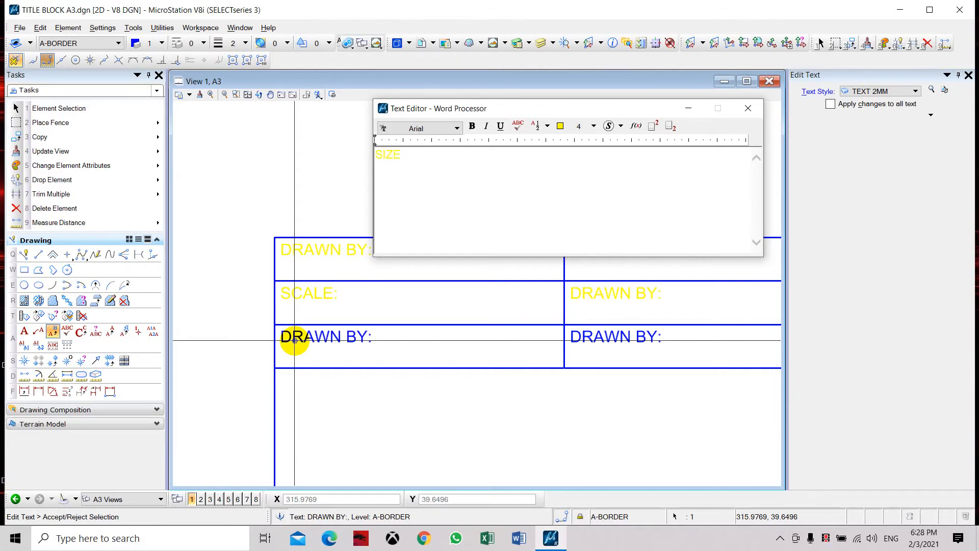
left_click(424, 384)
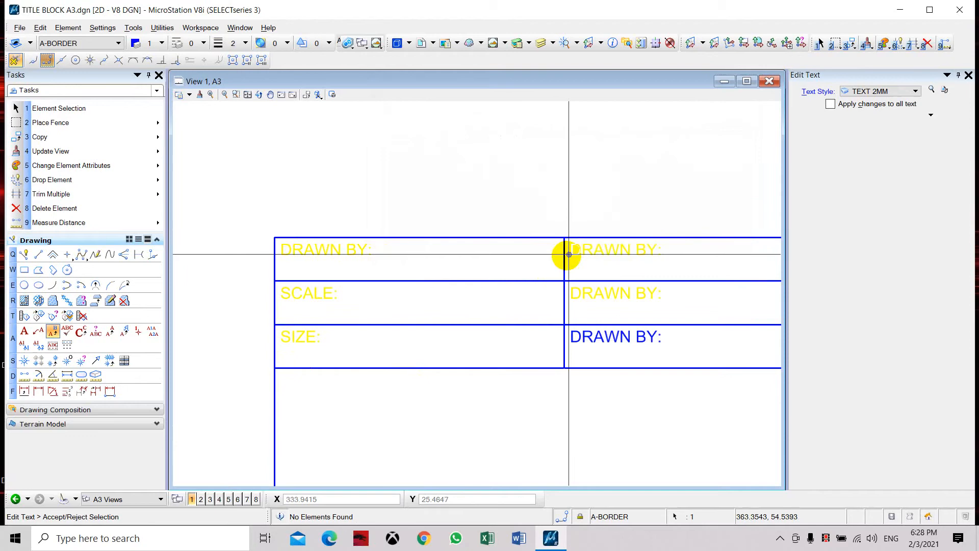
Step: Change the right column's labels to "CHECKED BY:" in the first row, "APPROVED BY:" in the second and "DRWG NO.:" in the third
left_click(591, 252)
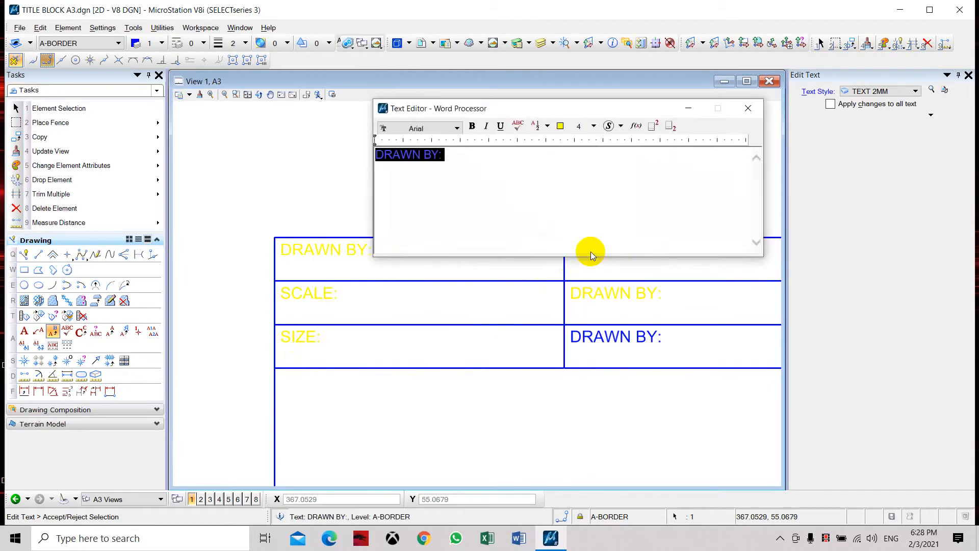
type("CHECKE")
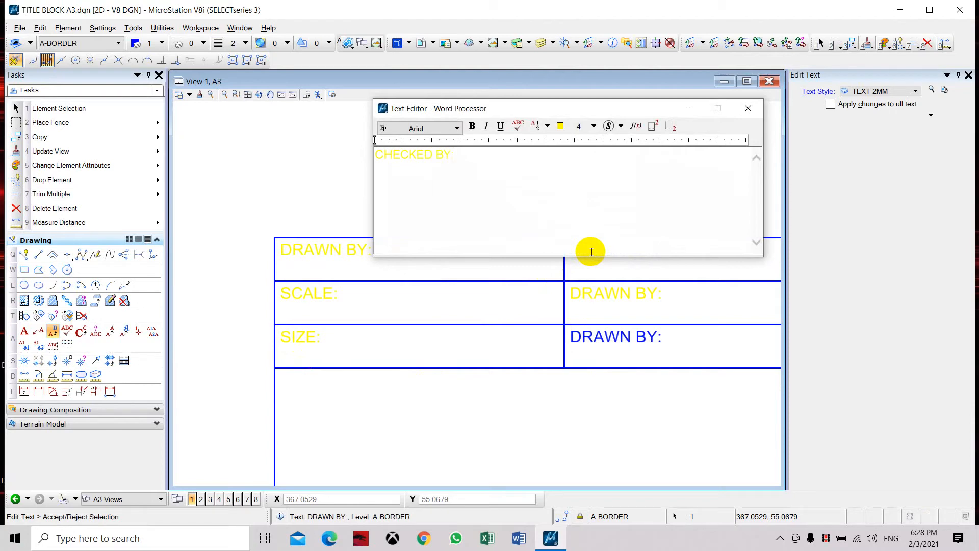
left_click(600, 294)
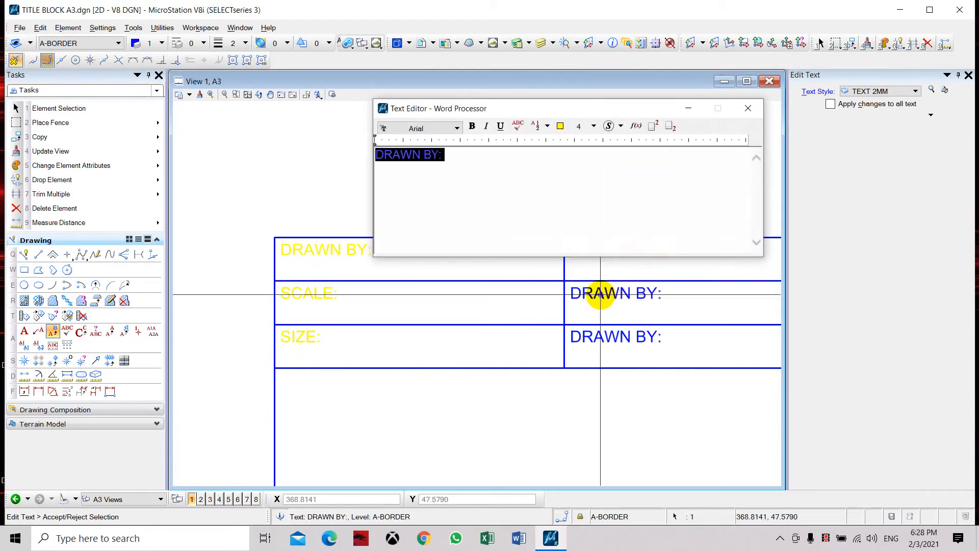
type("APPROVED BY")
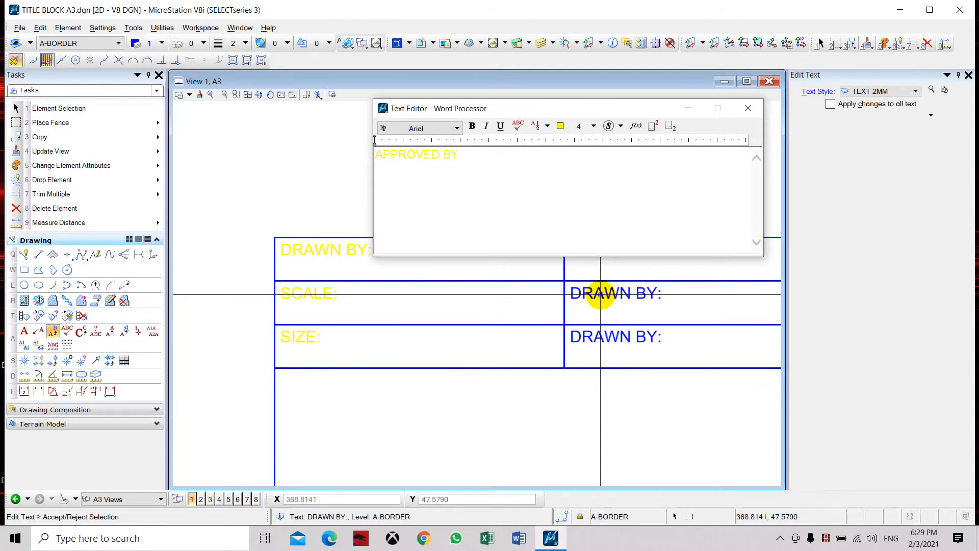
type(":")
left_click(626, 338)
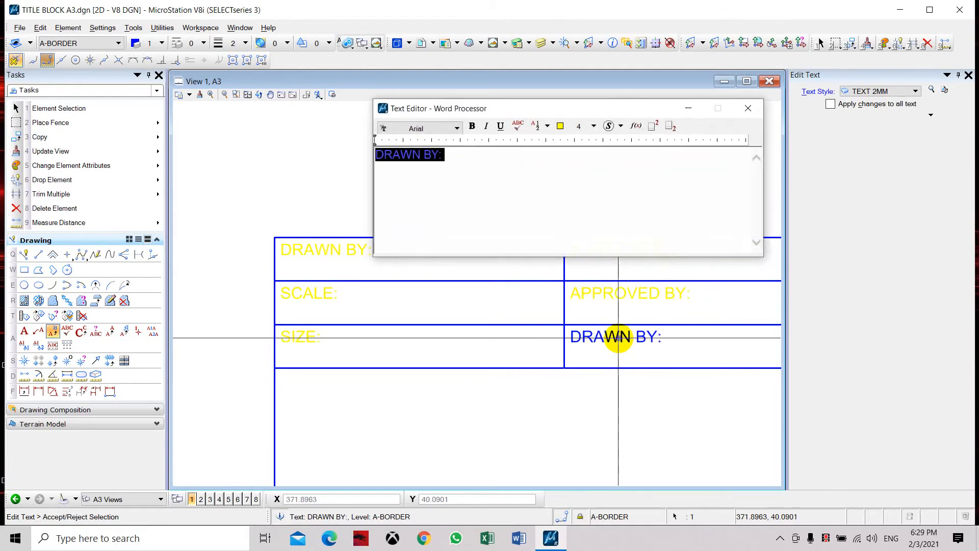
type("D")
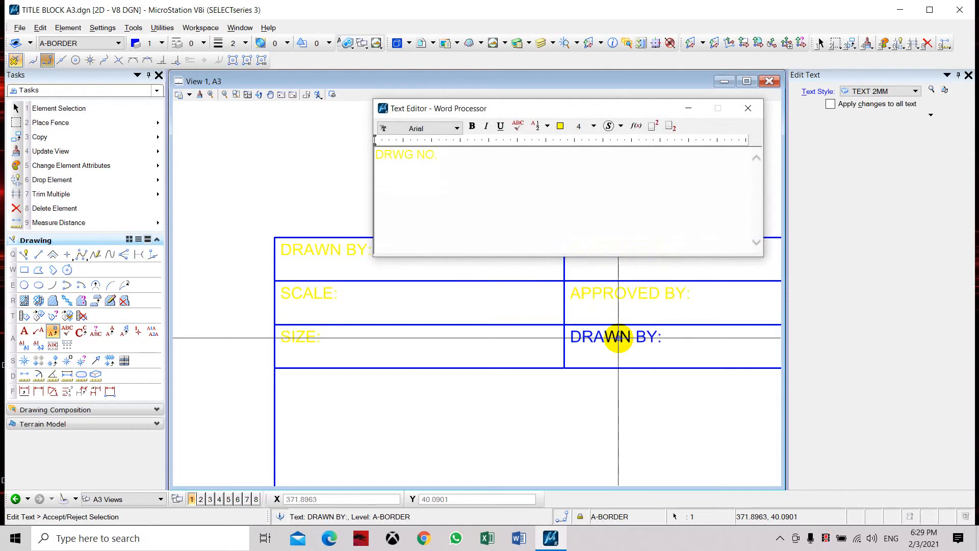
left_click(641, 402)
scroll(402, 275, "down", 2)
key("Escape")
Step: Try to copy the SIZE: label from the third row into the large cell below, and undo the copy
scroll(427, 290, "up", 1)
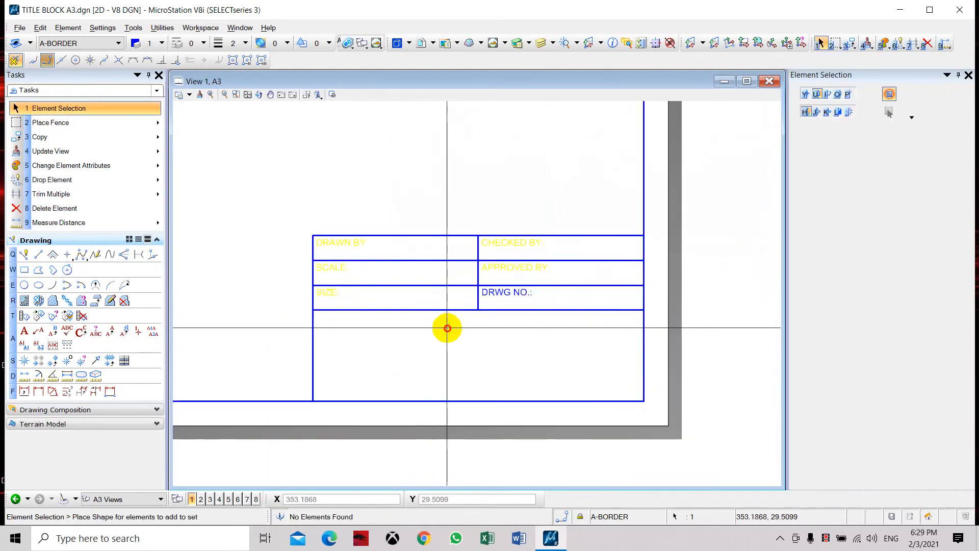
left_click_drag(447, 328, 405, 318)
scroll(405, 318, "up", 1)
left_click_drag(213, 246, 315, 283)
left_click(39, 137)
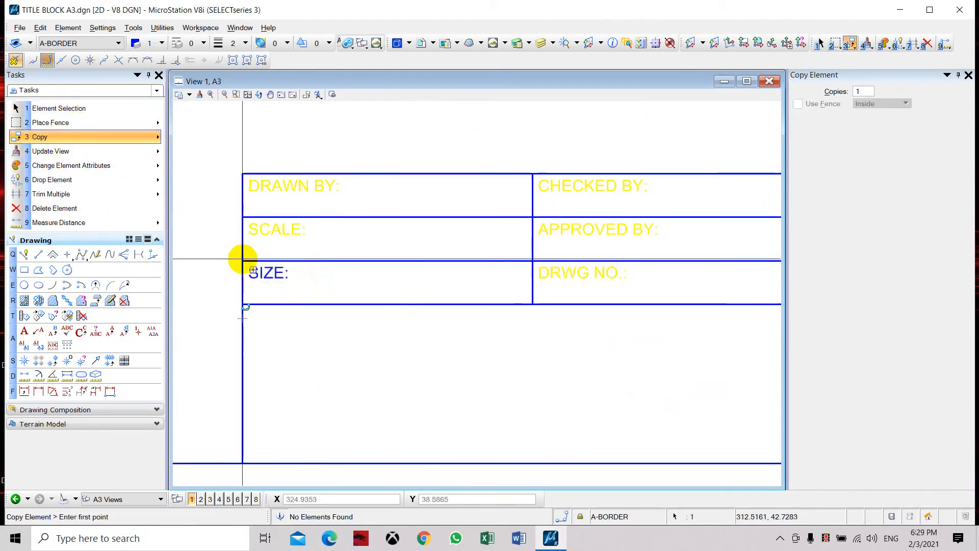
left_click(241, 261)
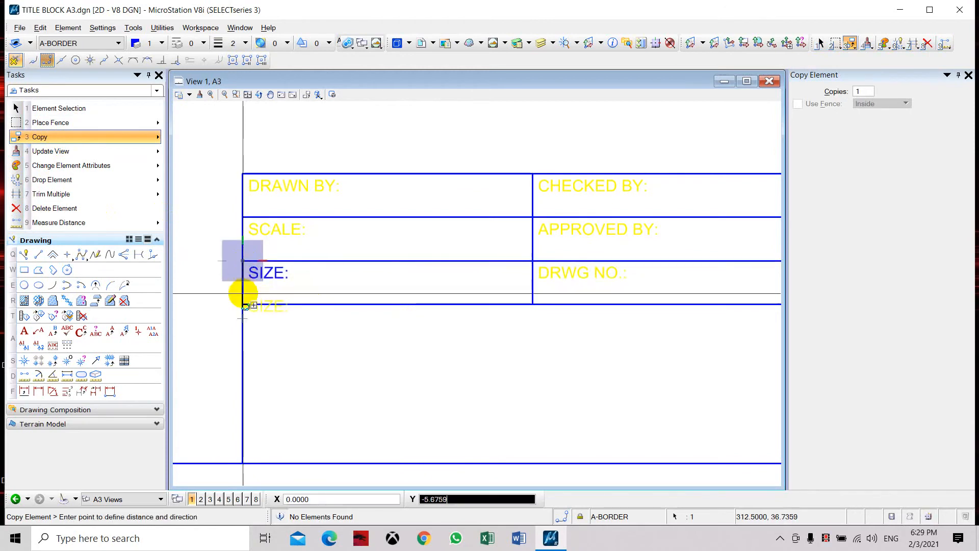
left_click(254, 305)
right_click(254, 305)
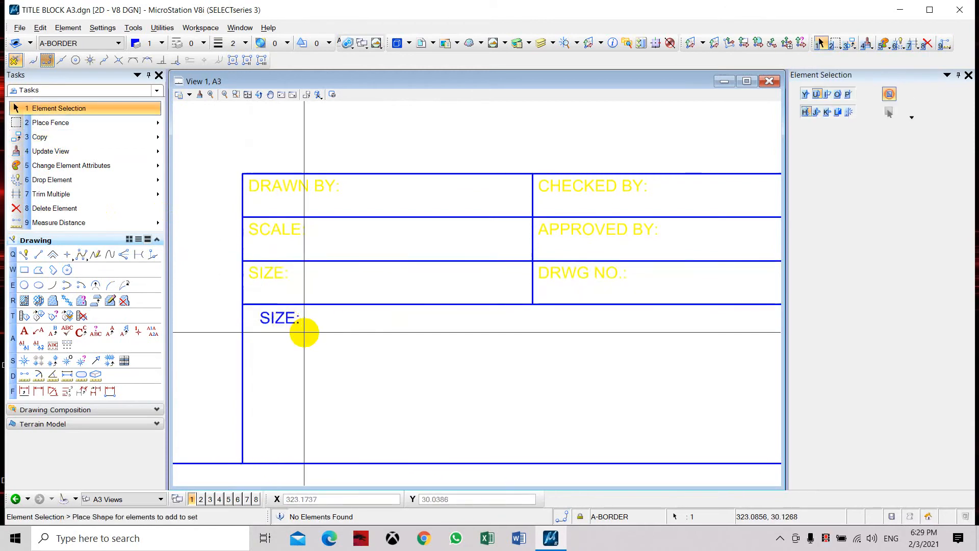
scroll(294, 330, "up", 2)
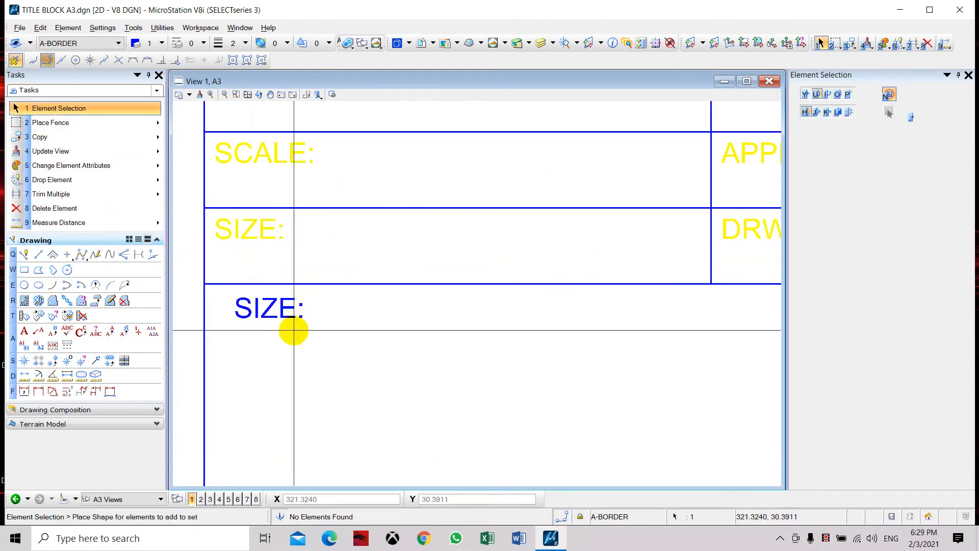
key("ctrl+z")
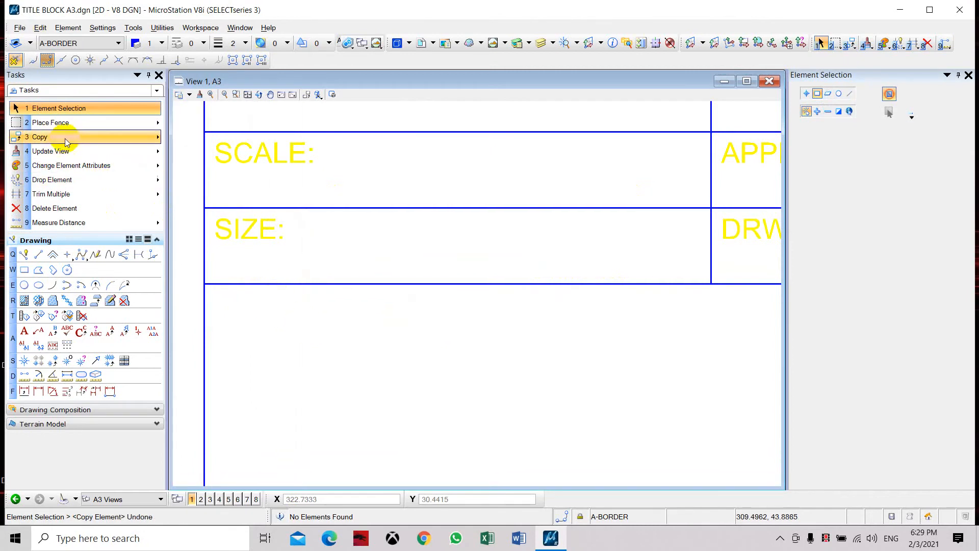
Step: Copy the SIZE: label into the large bottom cell, from the third-row cell's upper-left corner to the bottom cell's upper-left corner
left_click_drag(199, 205, 418, 292)
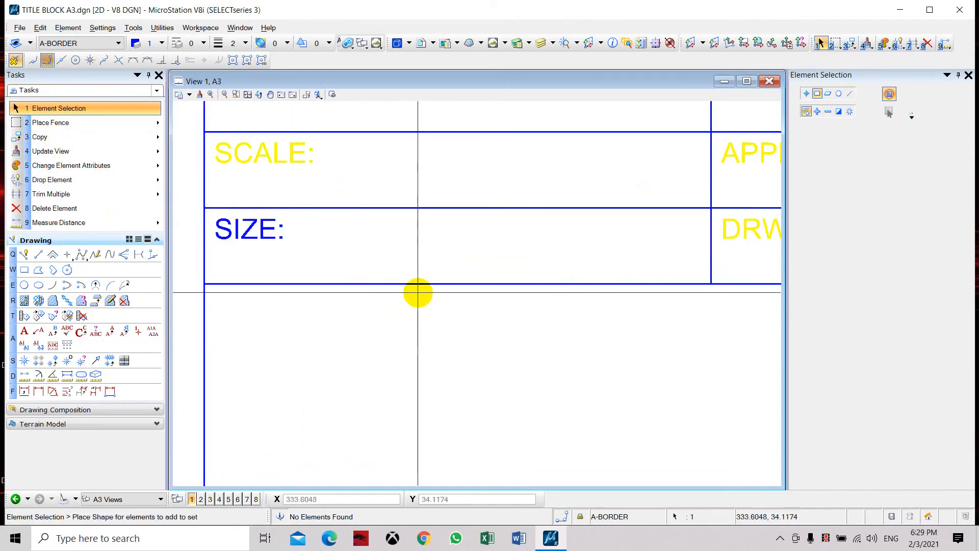
left_click(40, 136)
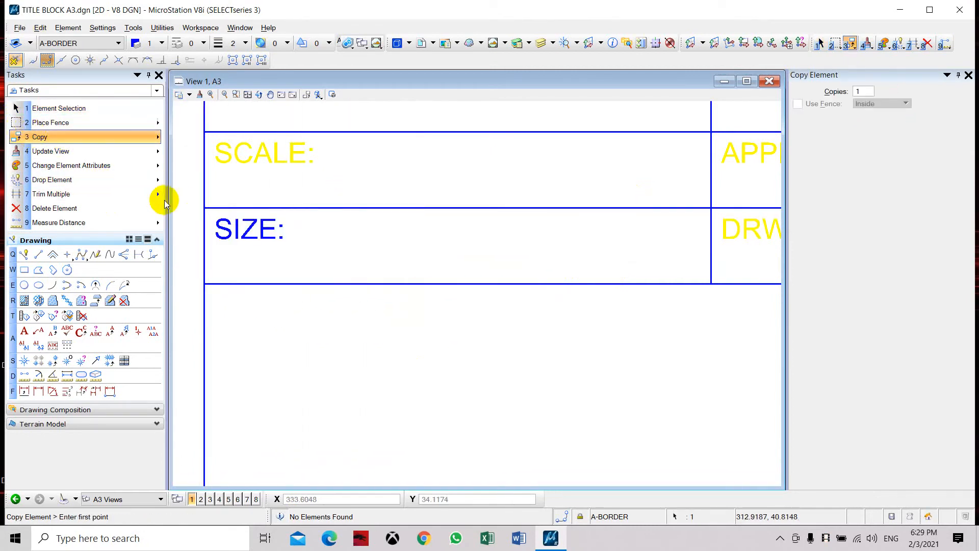
left_click(205, 207)
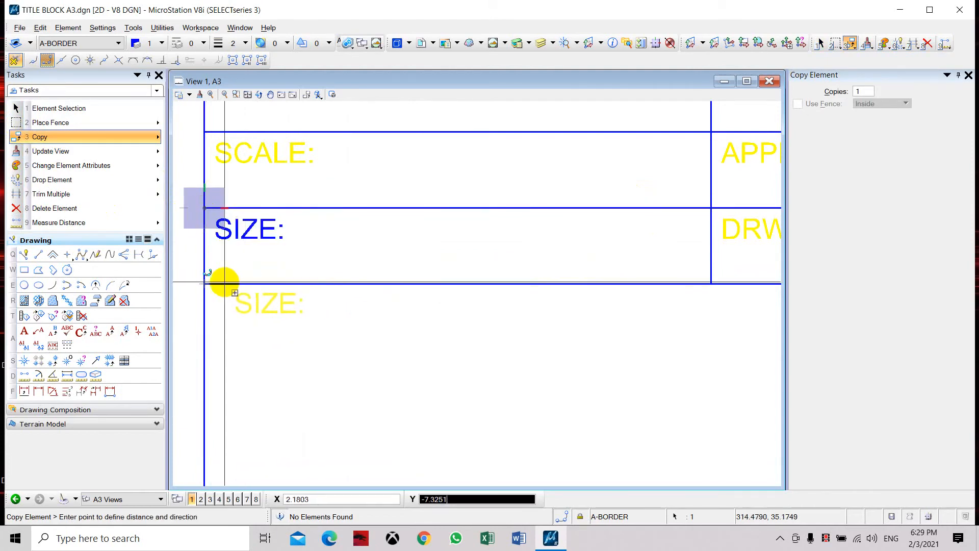
left_click(206, 283)
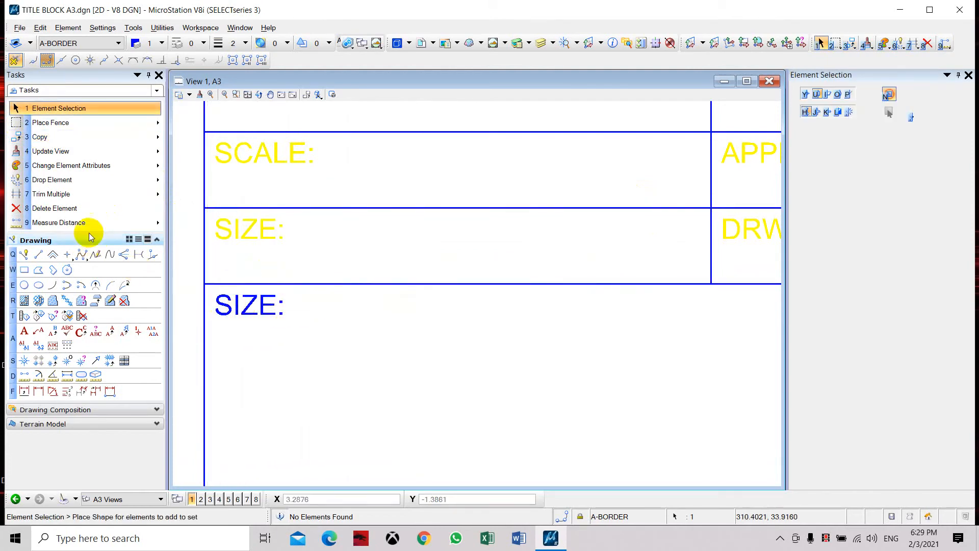
Step: Change the copied SIZE: label in the large bottom cell to "PROJECT TITLE:"
left_click(53, 331)
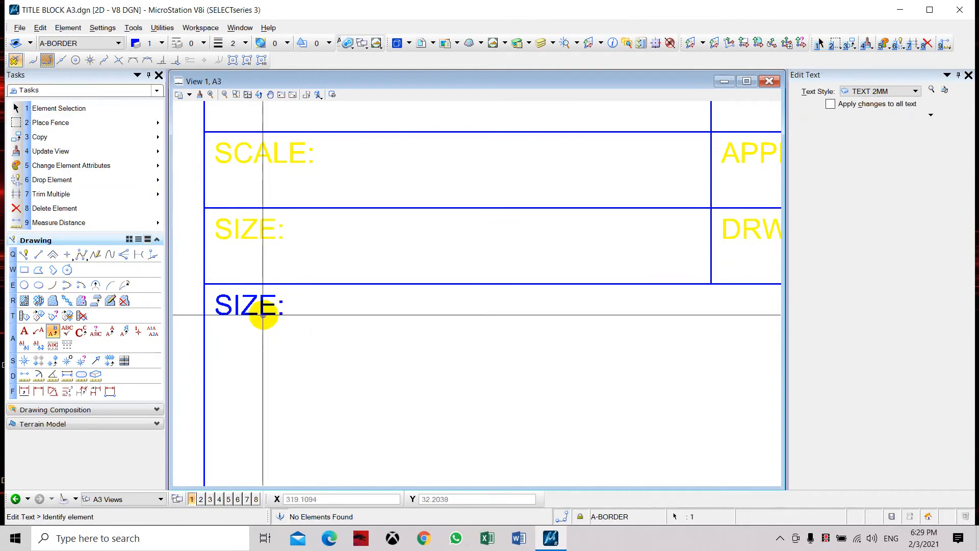
left_click(262, 314)
type("PROJECT TITLE:")
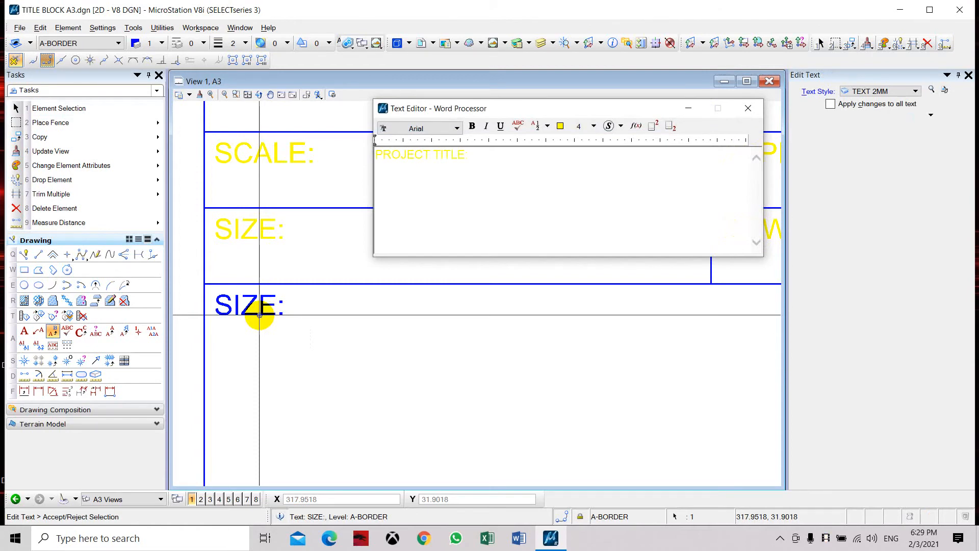
left_click(356, 332)
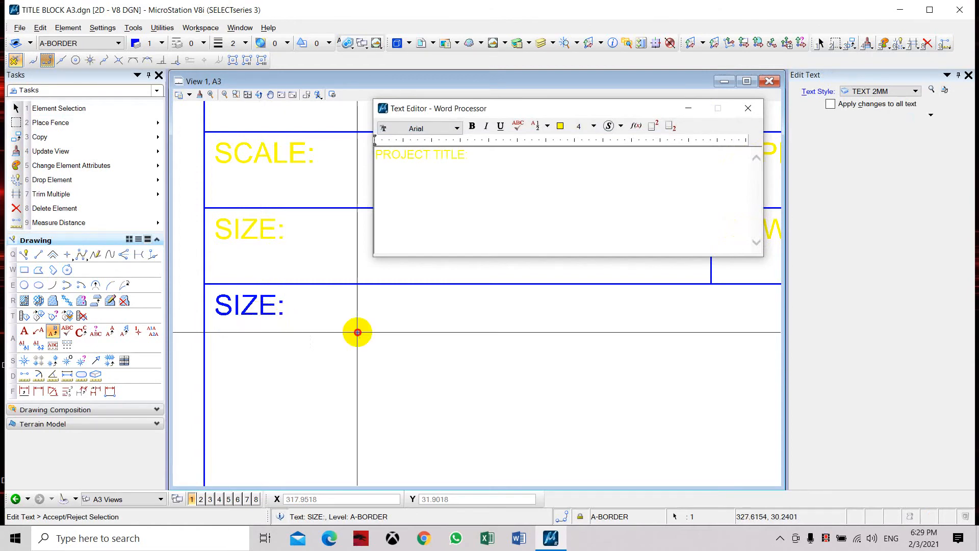
key("Escape")
scroll(335, 320, "down", 5)
scroll(382, 294, "up", 5)
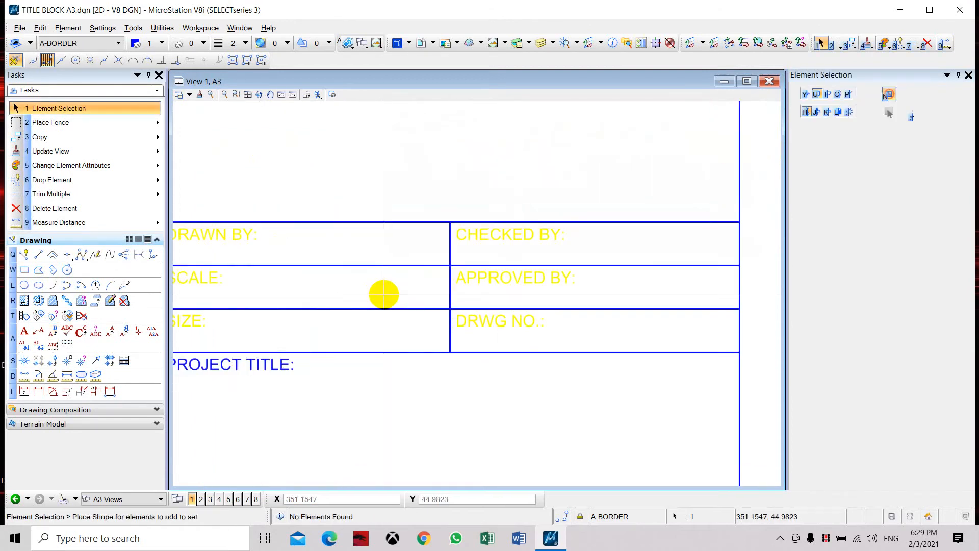
Step: Start placing text and create a new text style named "TEXT 3MM"
scroll(394, 277, "down", 2)
left_click_drag(394, 275, 510, 214)
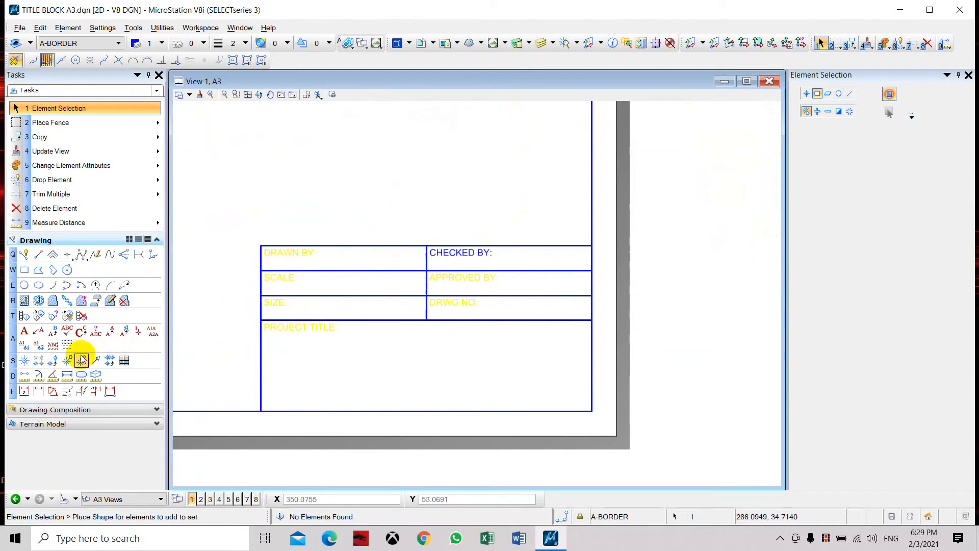
left_click(26, 334)
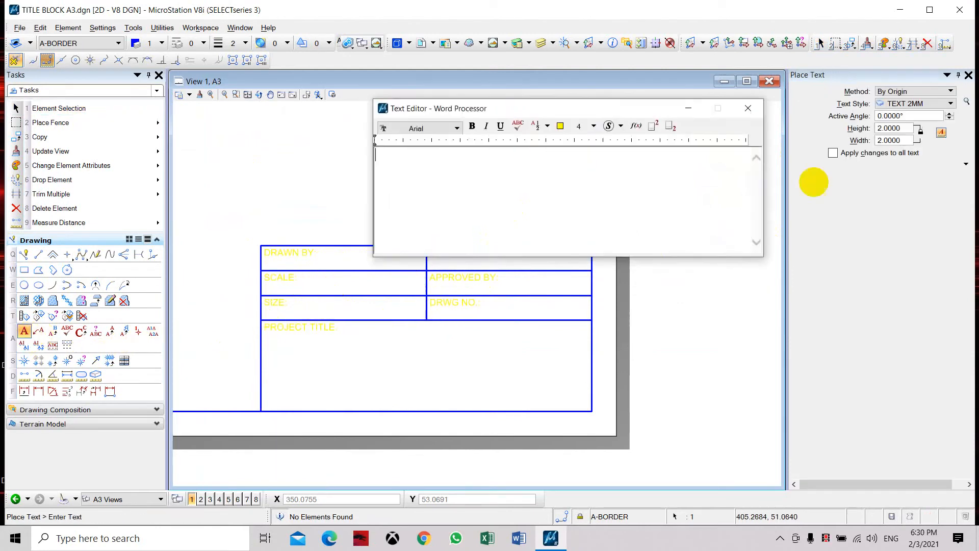
left_click(966, 102)
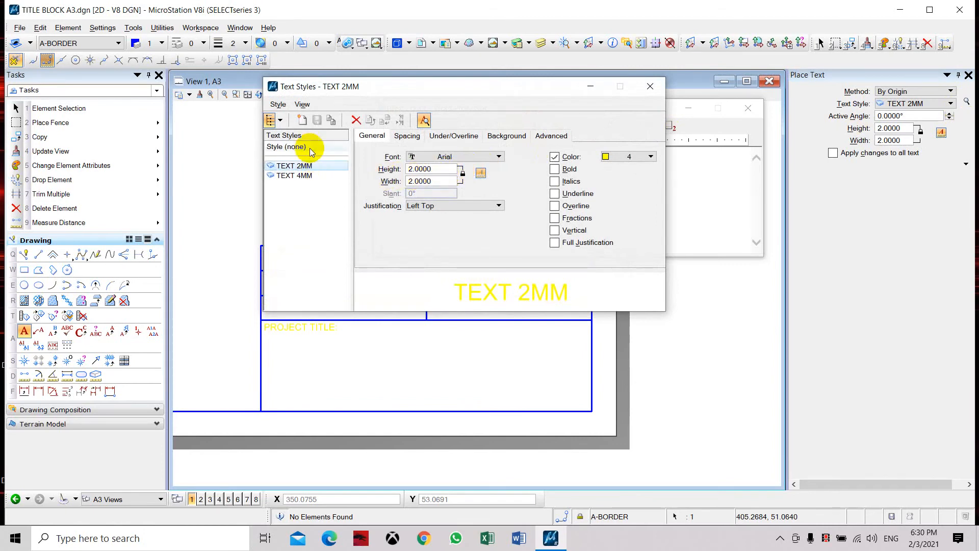
left_click(302, 122)
type("TEXT 3MM")
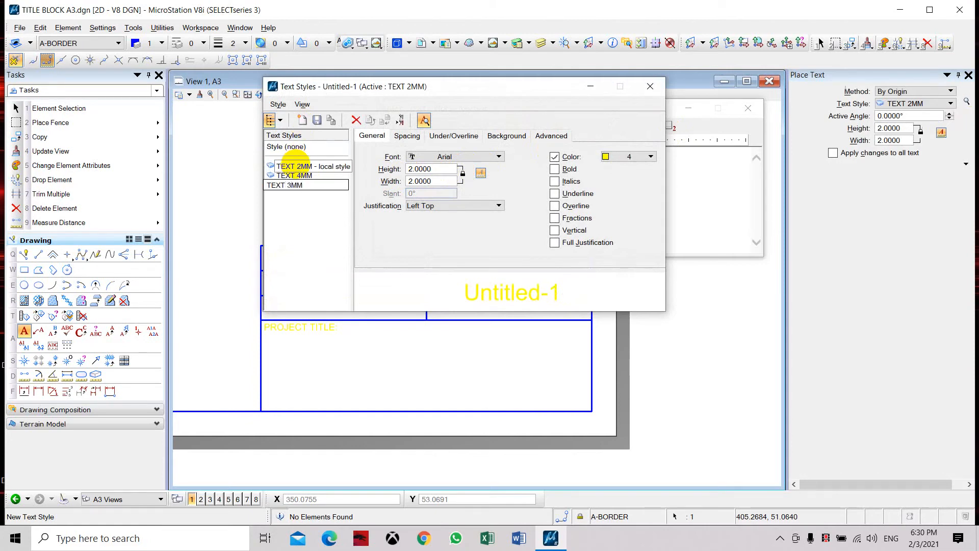
Step: Set the TEXT 3MM style's height and width to 3 and its color to green (2), and save the style
left_click_drag(447, 168, 383, 167)
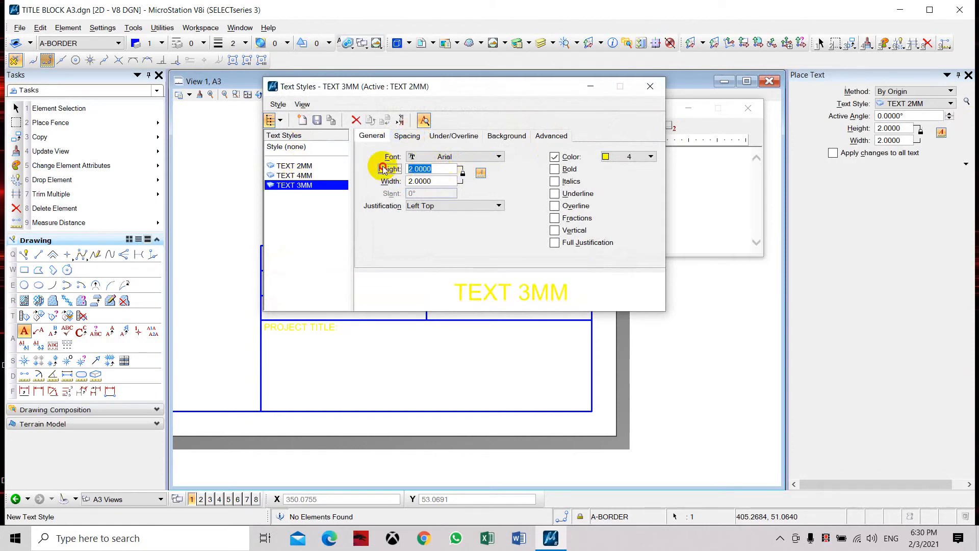
type("3")
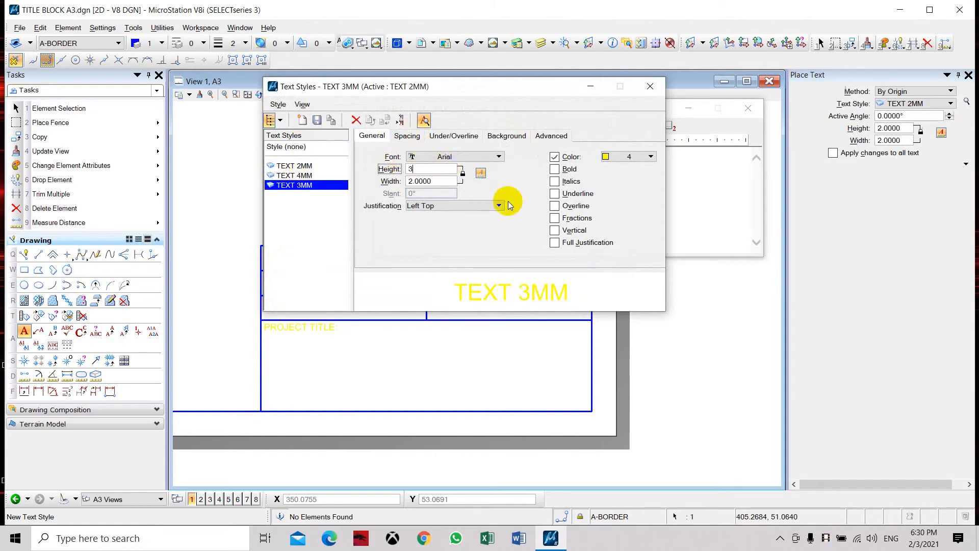
left_click(462, 173)
left_click(624, 155)
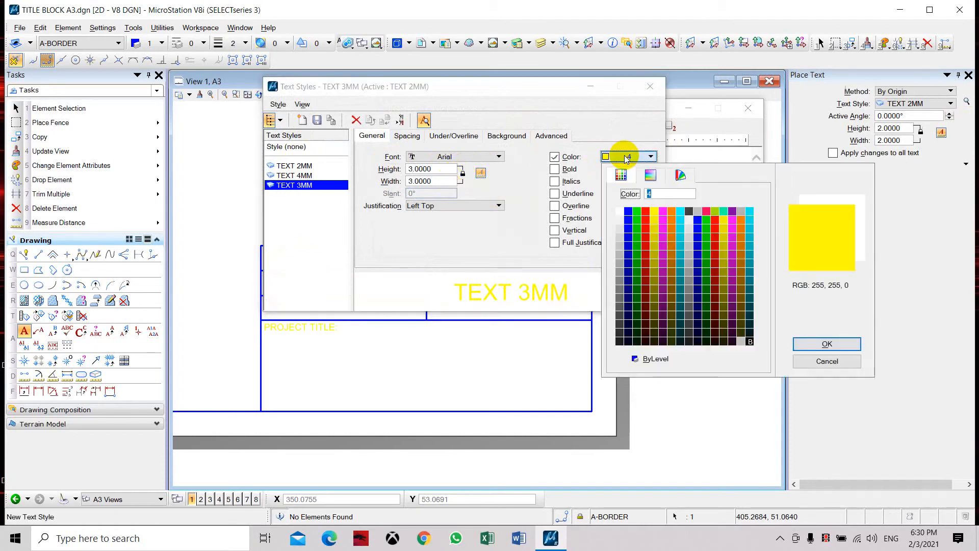
double_click(638, 210)
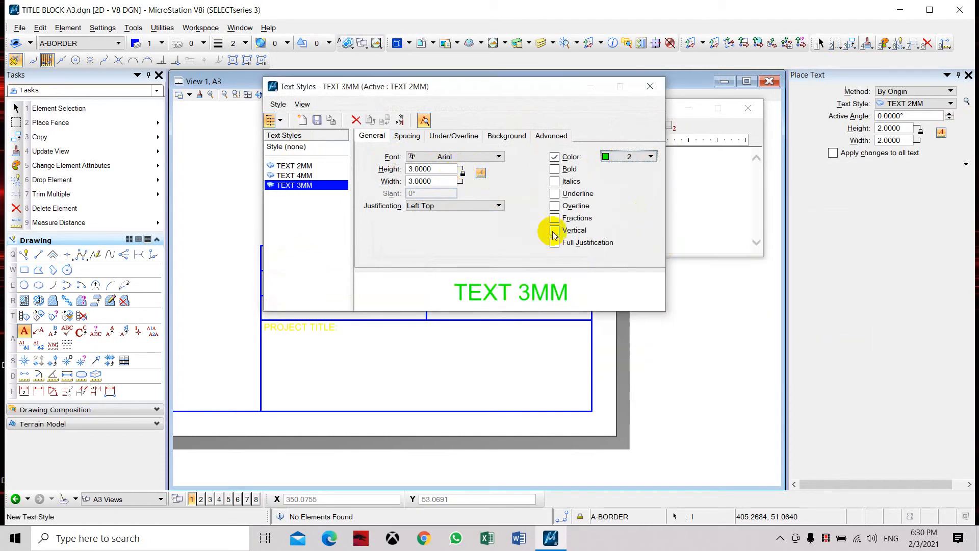
left_click(316, 120)
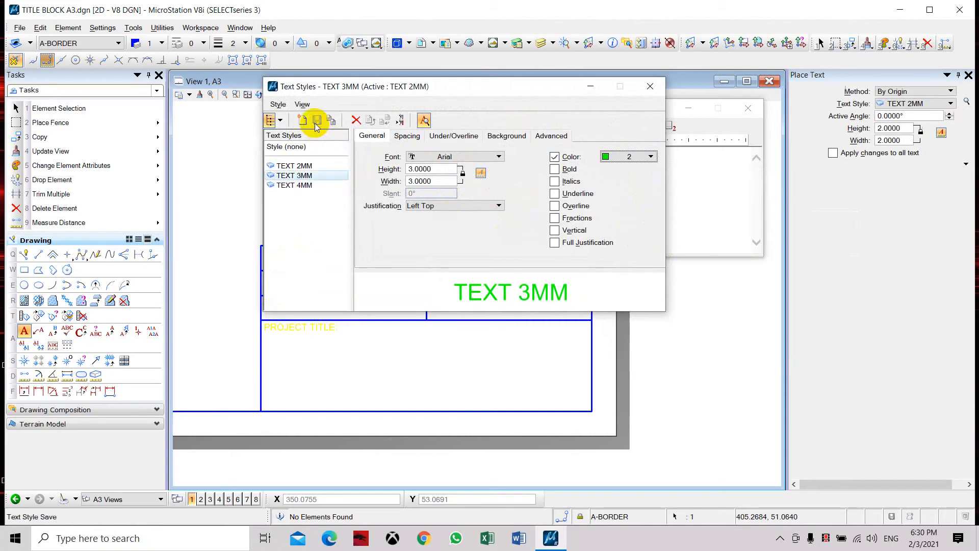
left_click(655, 83)
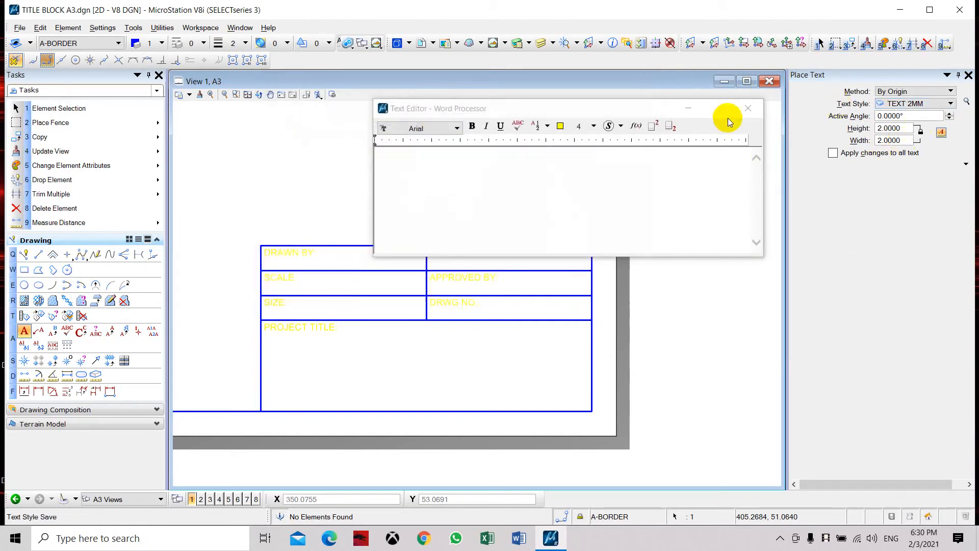
Step: Place the drafter's name in the TEXT 3MM style beside the DRAWN BY: label in the first-row cell
left_click(938, 104)
left_click(924, 143)
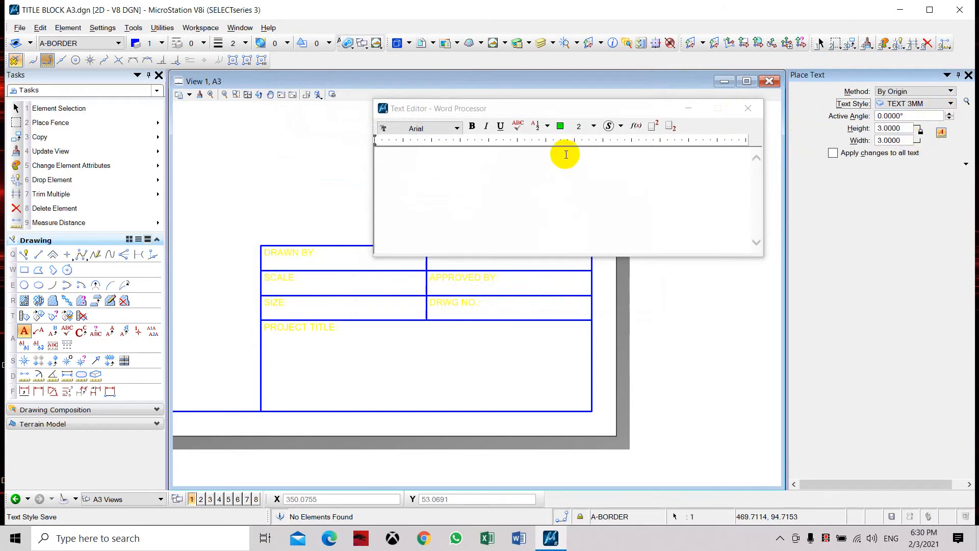
left_click(519, 169)
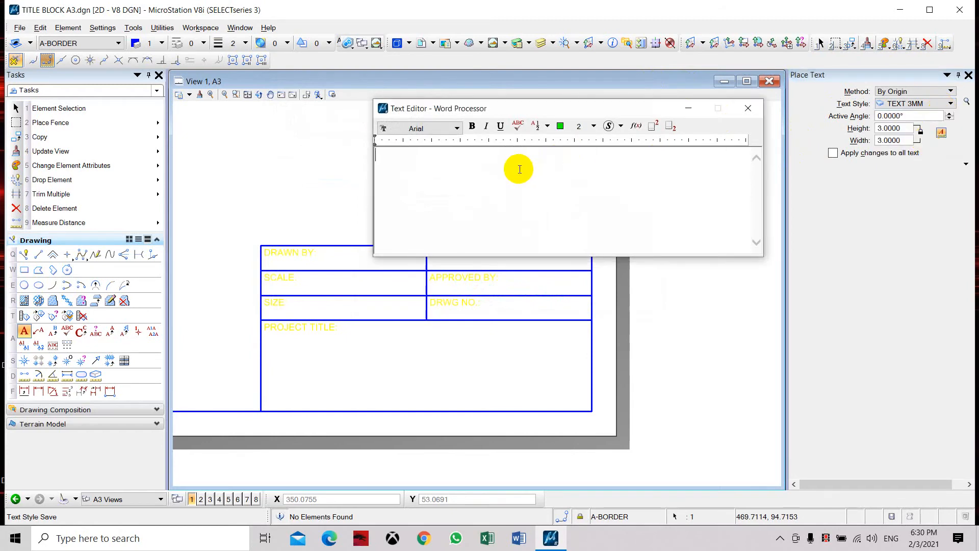
type("MIKE C.")
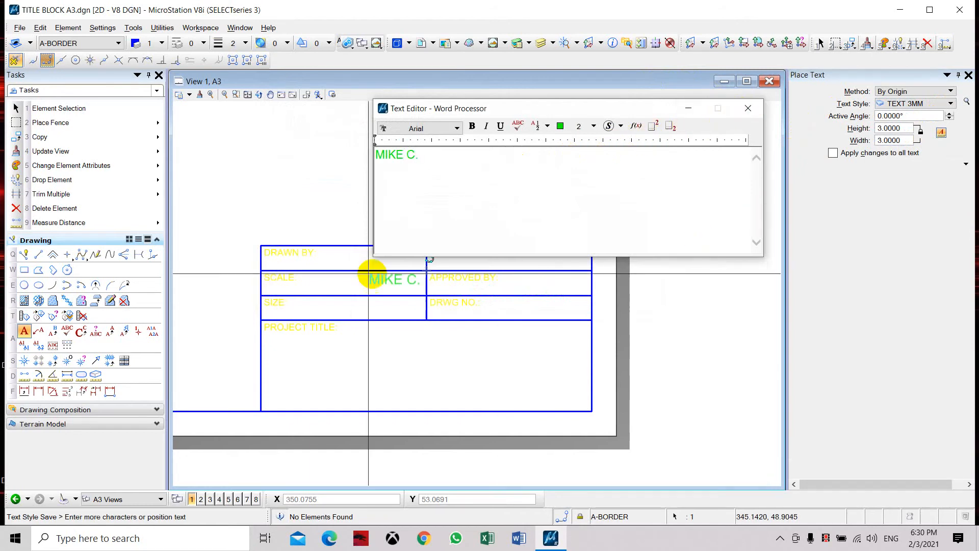
scroll(336, 256, "up", 4)
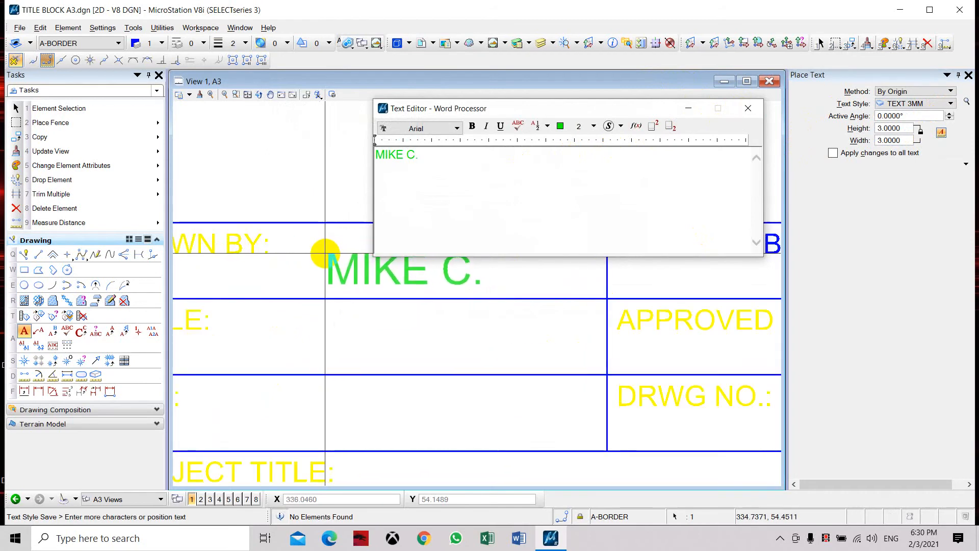
left_click(313, 248)
key("Escape")
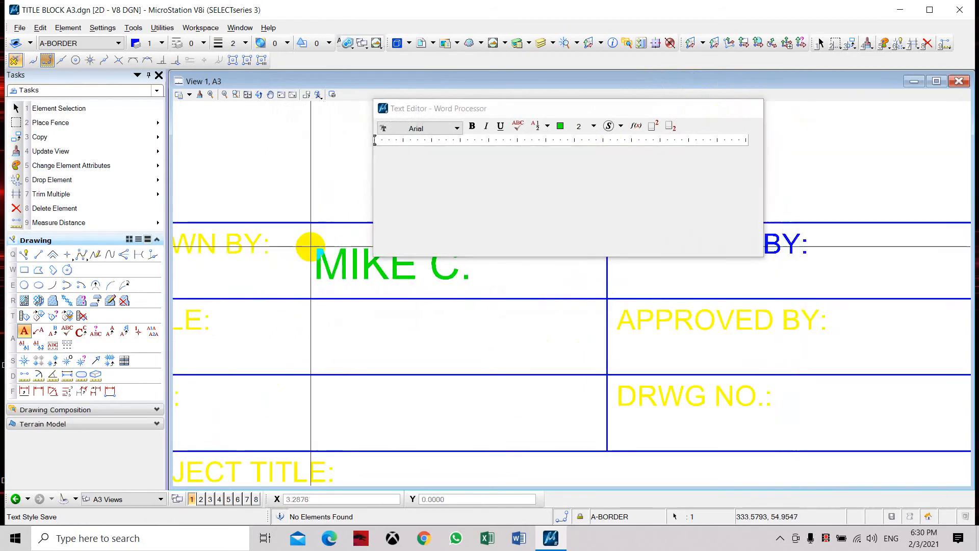
Step: Try to copy the drafter's name text from the DRAWN BY: cell down to the SCALE: cell
scroll(311, 250, "down", 2)
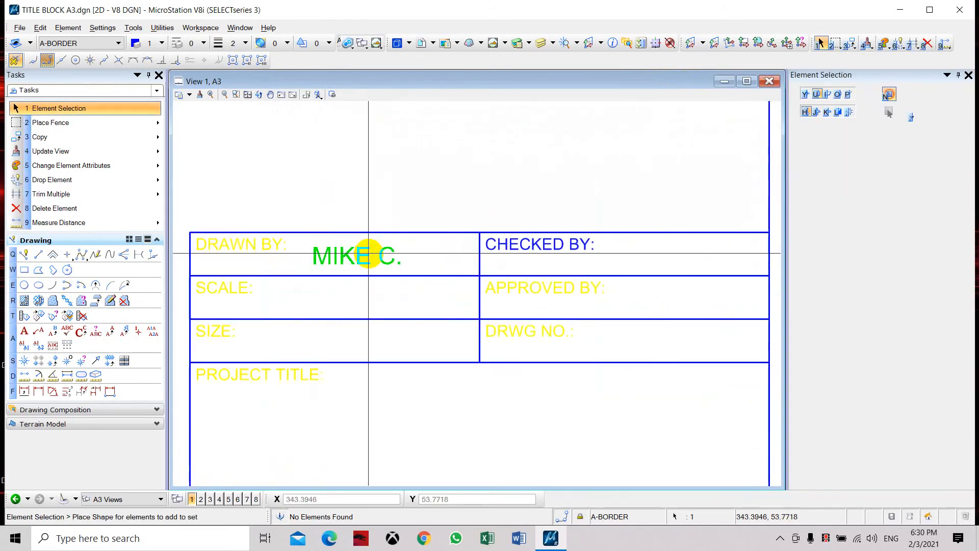
left_click_drag(304, 217, 407, 287)
left_click(153, 137)
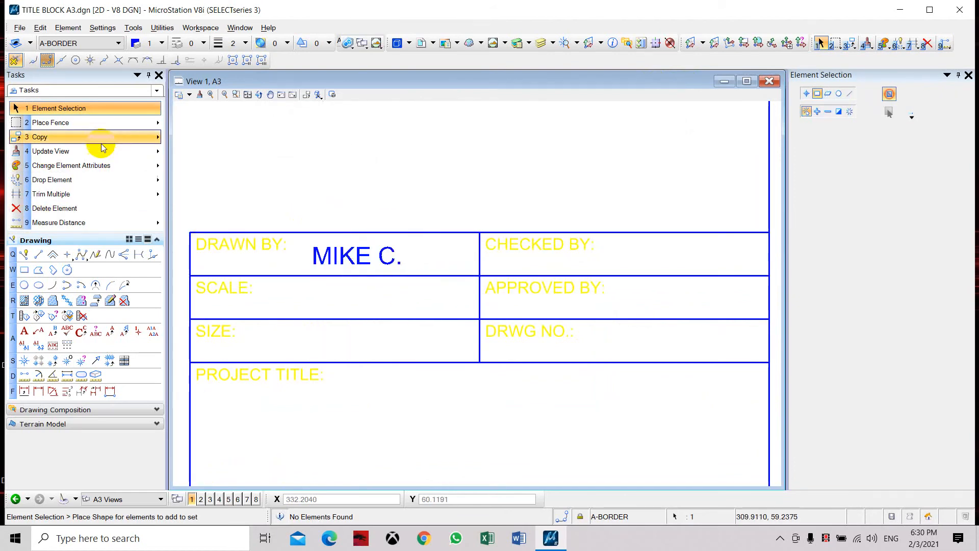
left_click(190, 232)
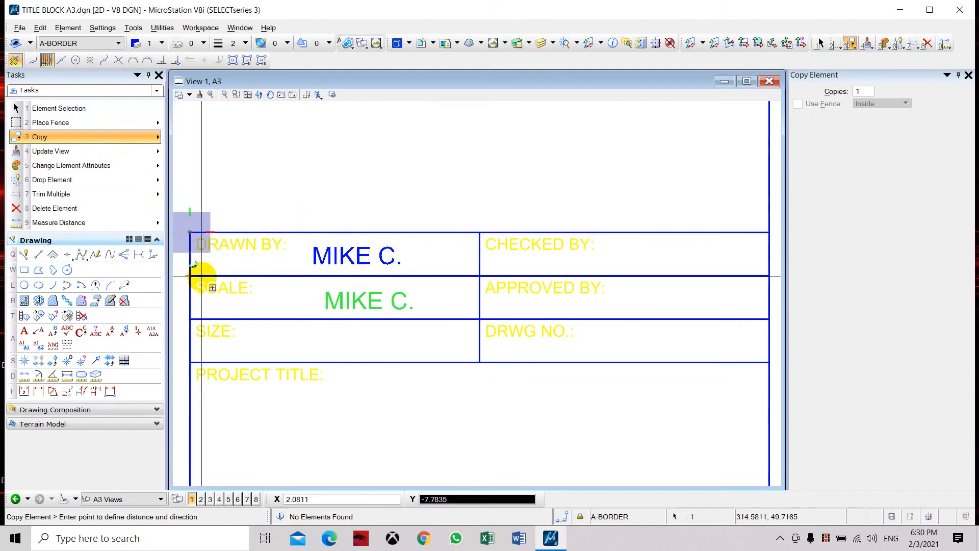
left_click(203, 278)
right_click(228, 283)
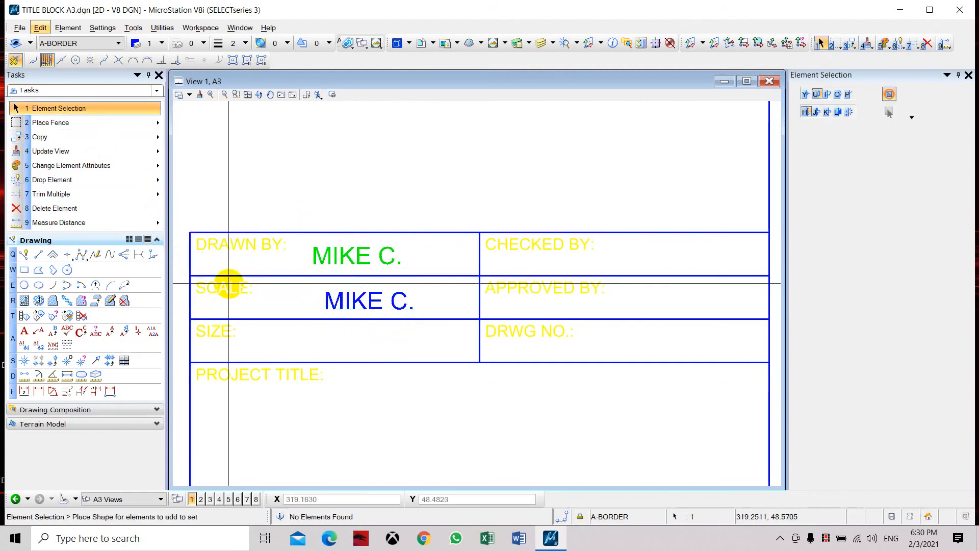
key("ctrl+z")
Step: Copy the drafter's name text from the DRAWN BY: cell to the SCALE:, SIZE:, CHECKED BY:, APPROVED BY: and DRWG NO.: cells, using matching cell corners
left_click_drag(274, 217, 473, 303)
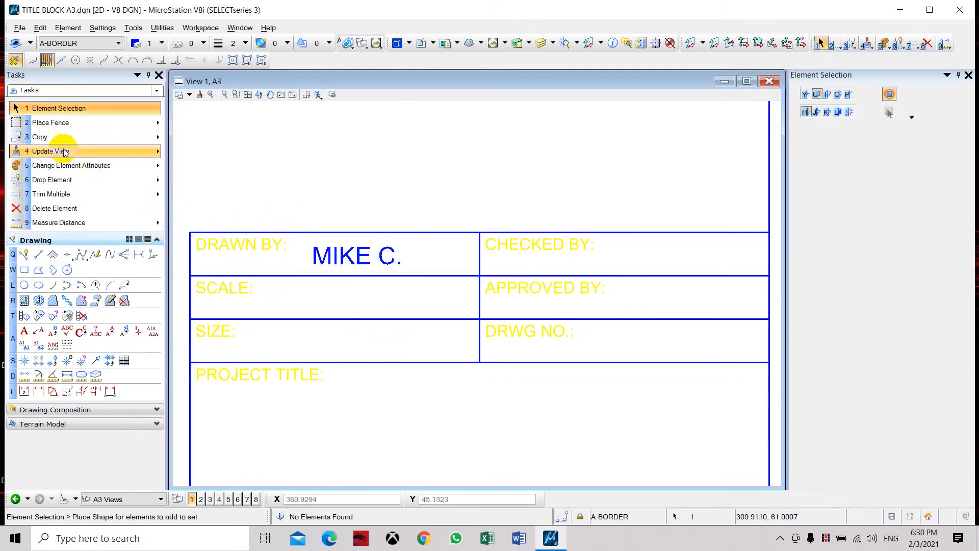
left_click(46, 137)
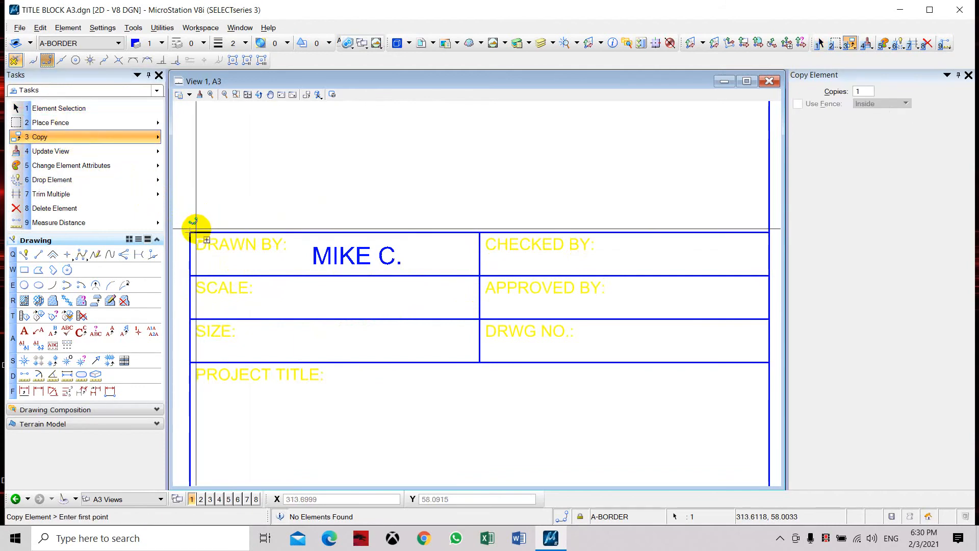
left_click(191, 231)
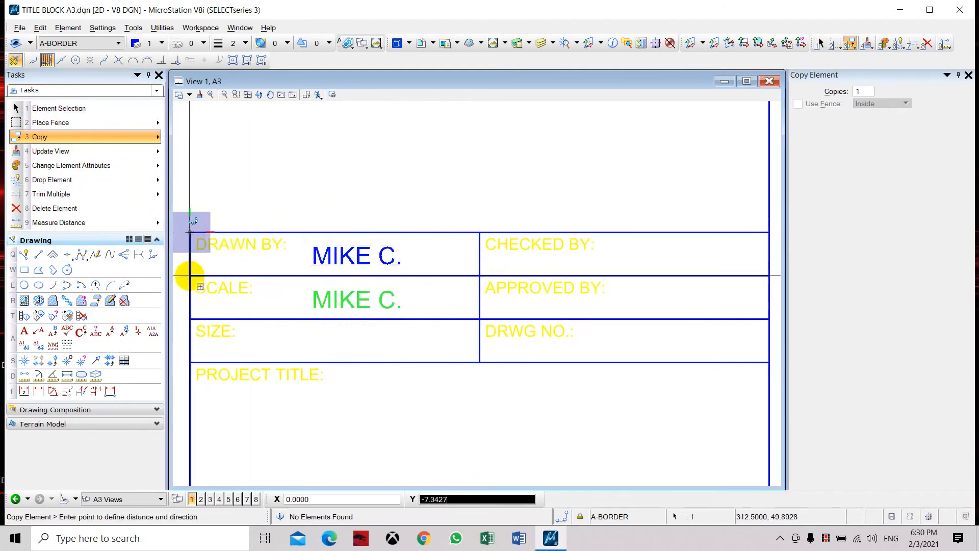
left_click(190, 275)
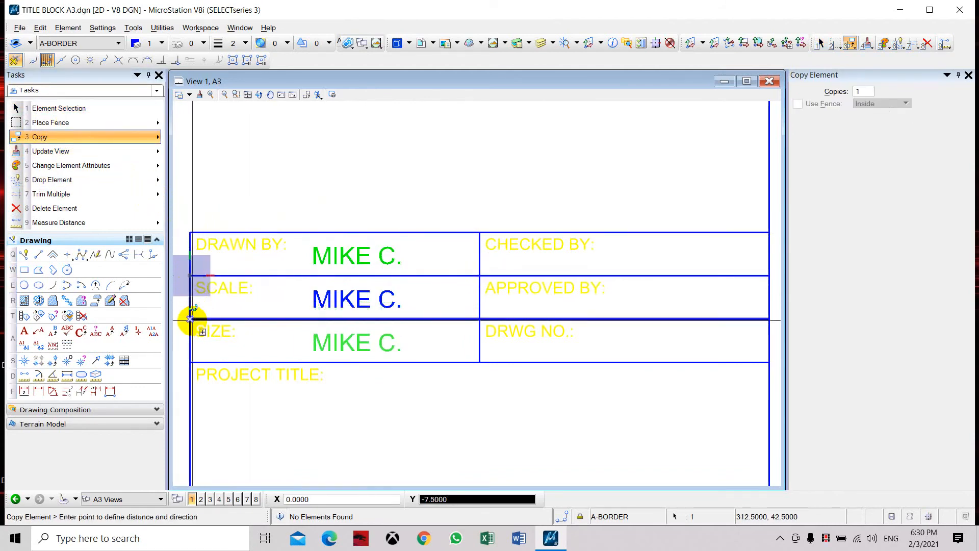
left_click(190, 319)
left_click(480, 232)
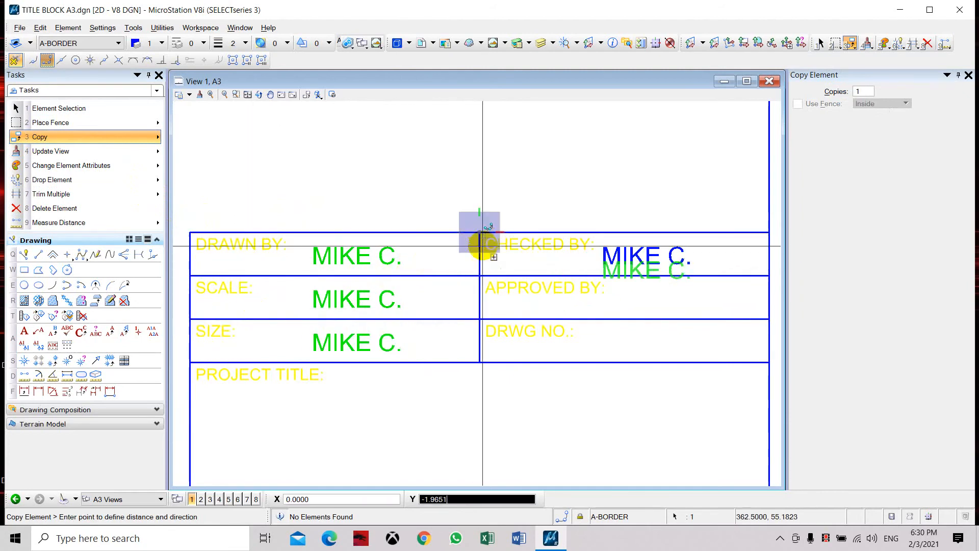
left_click(480, 276)
left_click(480, 319)
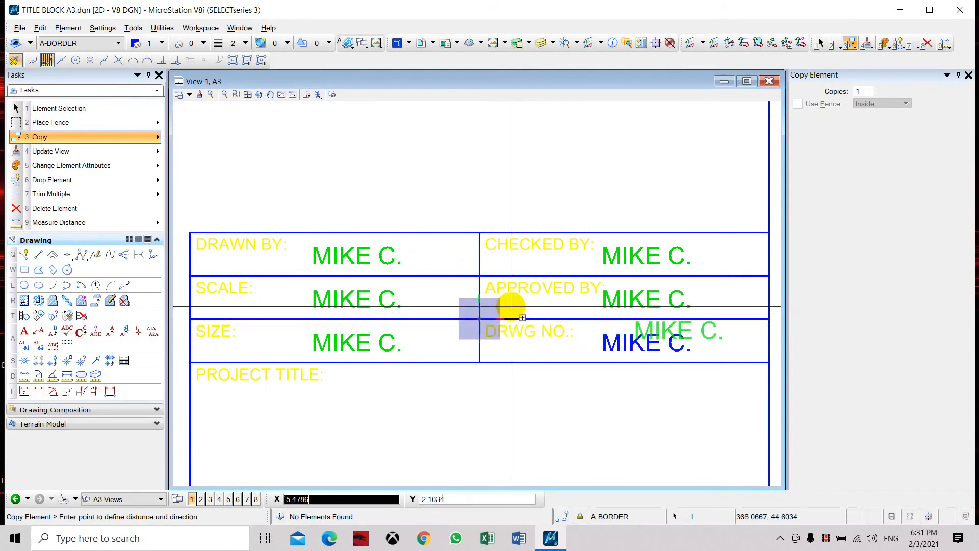
key("Escape")
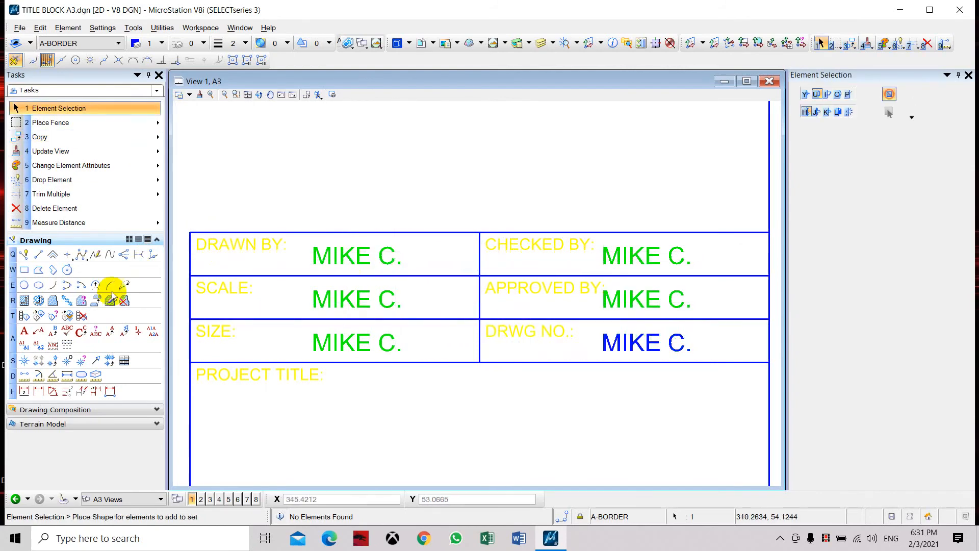
Step: Change the copied entry in the SCALE: cell to "1:100" and the one in the SIZE: cell to "A3"
left_click(53, 332)
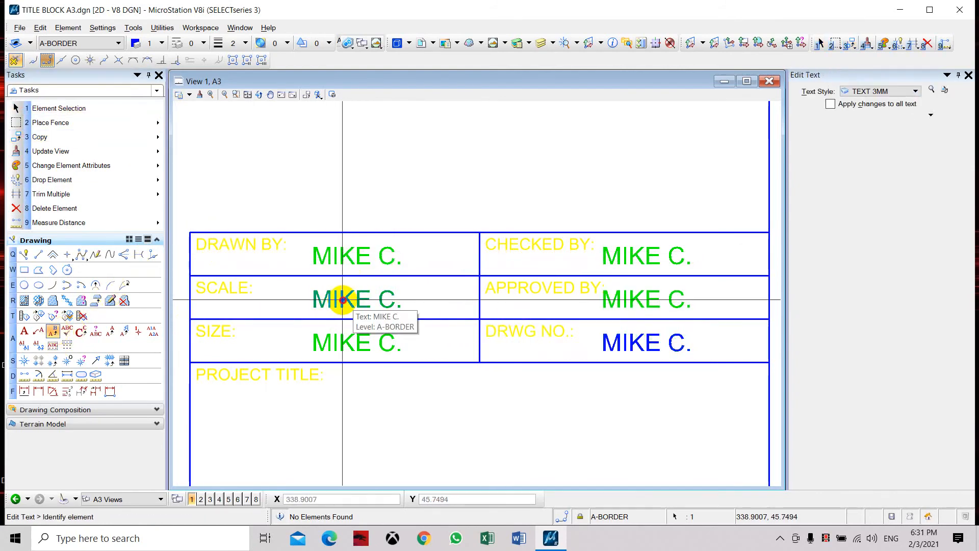
left_click(342, 300)
type("1:100")
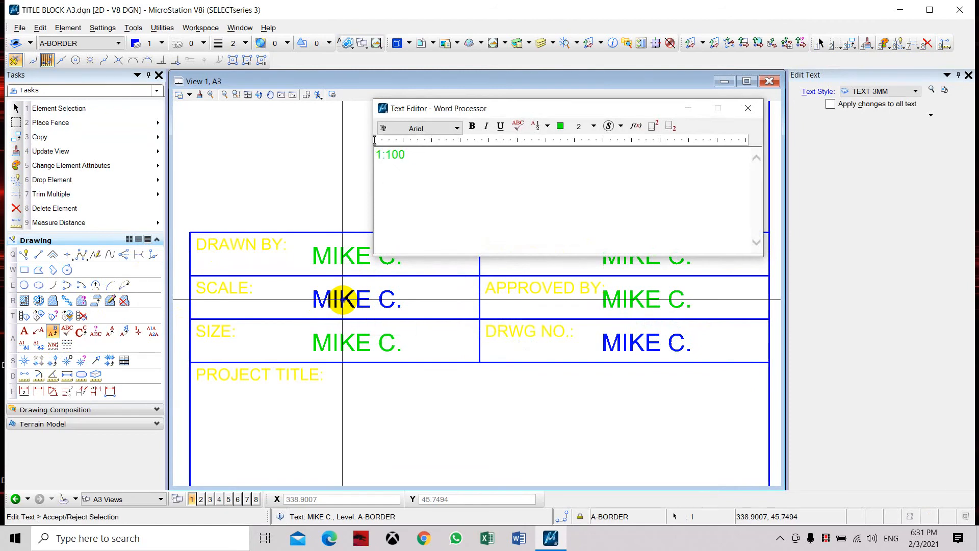
left_click(361, 330)
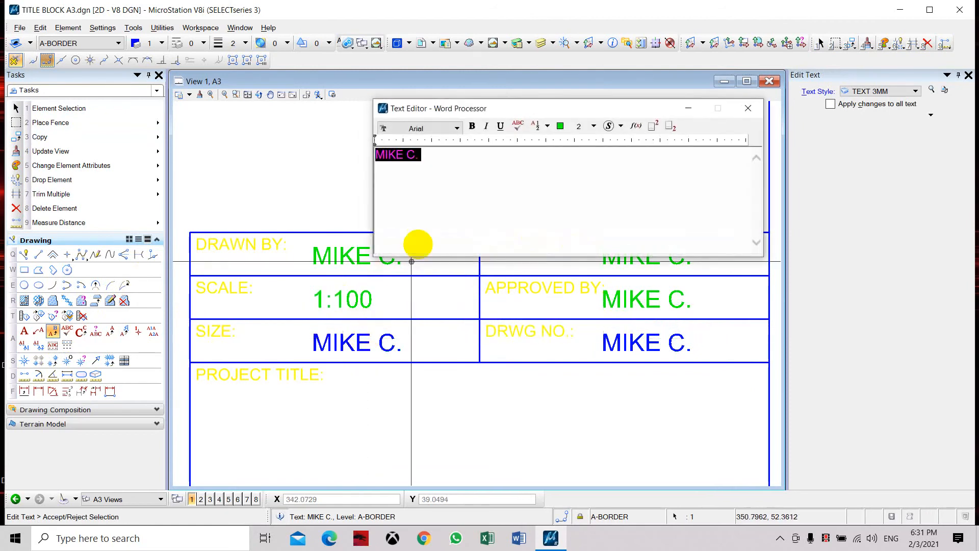
type("A3")
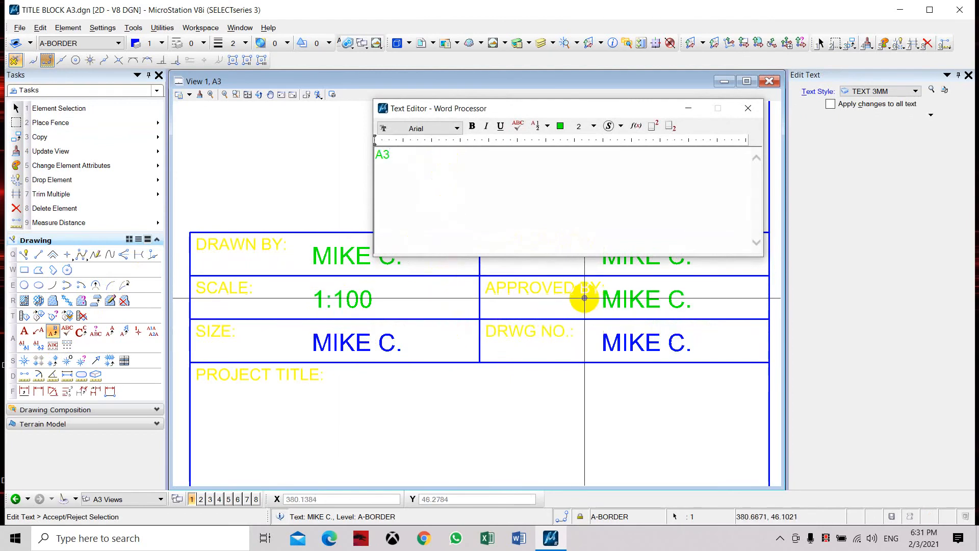
Step: Change the CHECKED BY: entry to "ASST BOSS" and the APPROVED BY: entry to "BOSS"
left_click(630, 263)
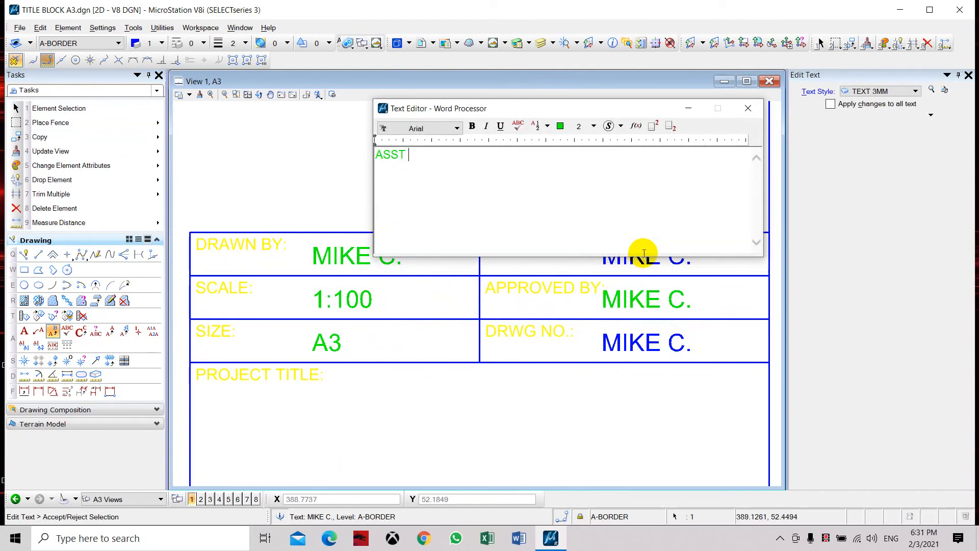
type("ASST BOSS")
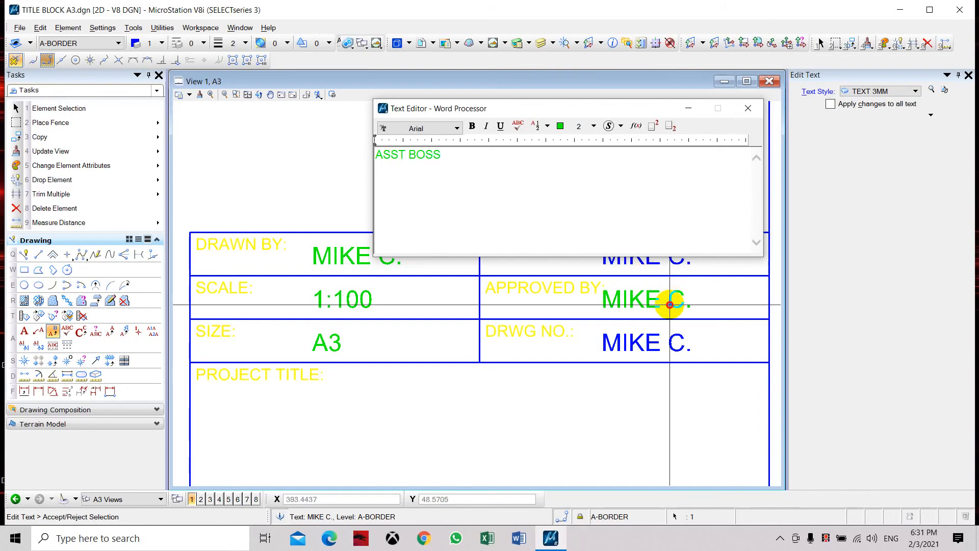
left_click(670, 304)
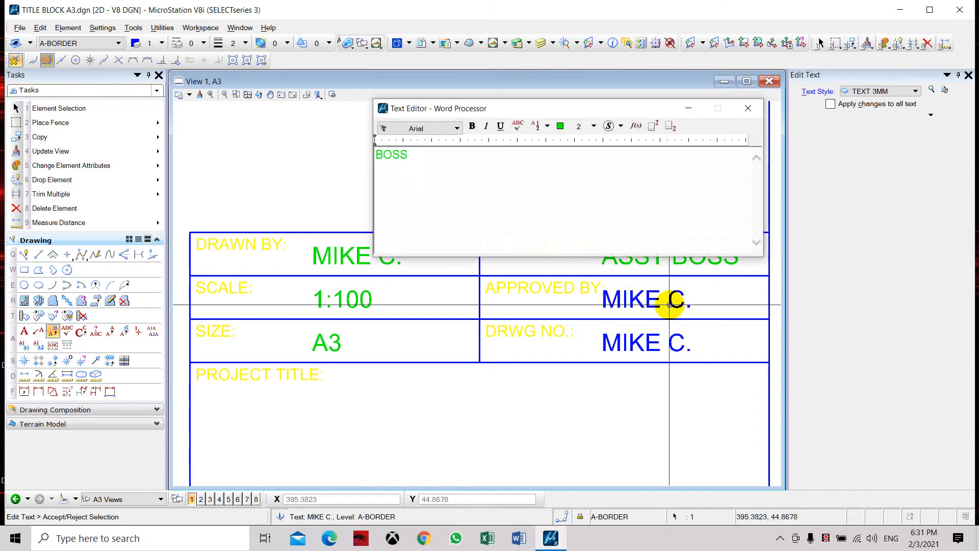
left_click(669, 305)
Step: Change the copied entry in the DRWG NO.: cell to "T1214/M02/001"
left_click(656, 347)
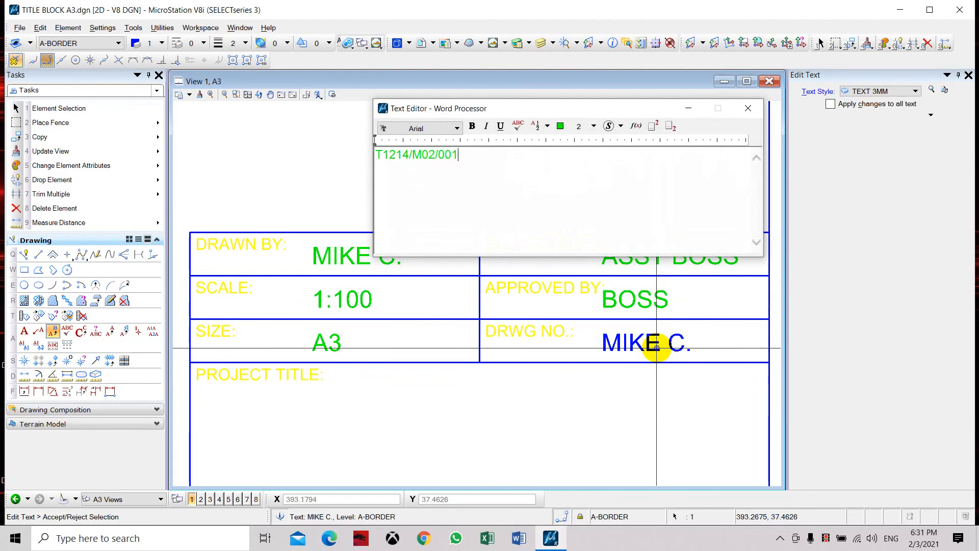
left_click(629, 400)
middle_click_drag(618, 301, 562, 260)
Step: Move the drawing number text slightly to the left so it fits inside the DRWG NO.: cell
left_click(566, 278)
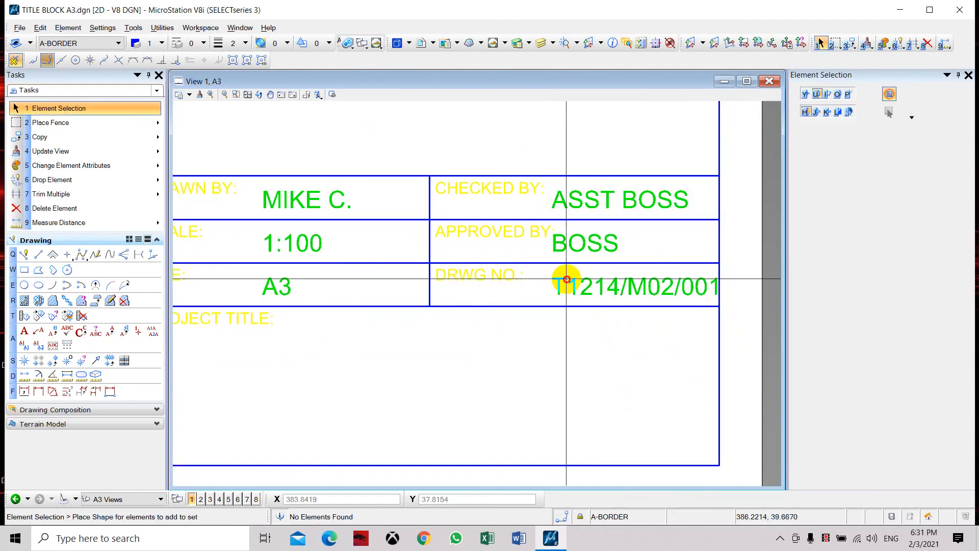
left_click(36, 136)
left_click(157, 137)
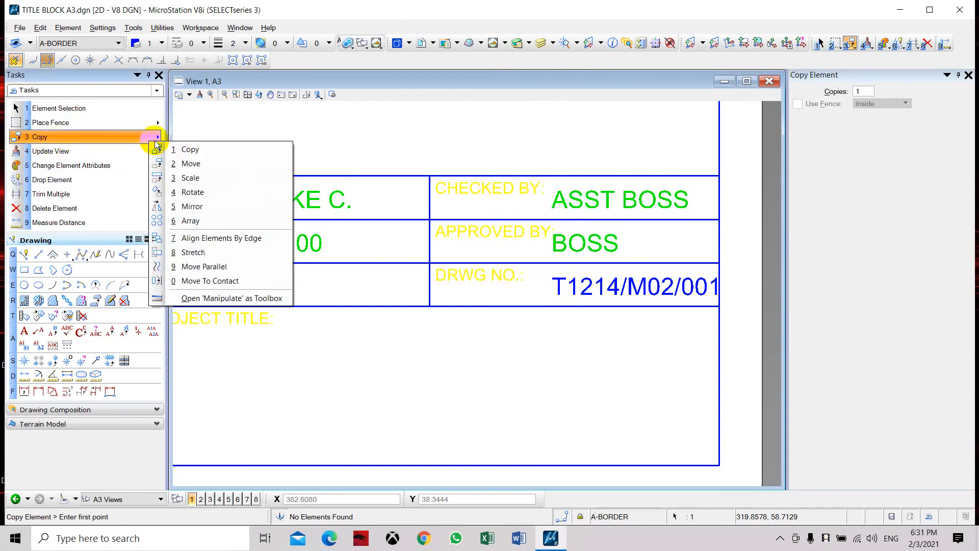
left_click(179, 164)
scroll(570, 284, "up", 2)
left_click(527, 289)
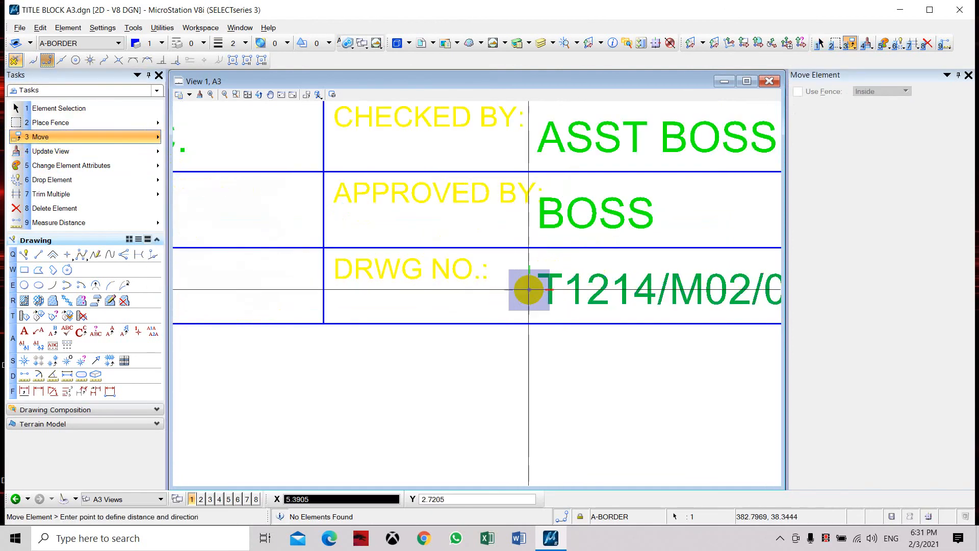
left_click(501, 289)
key("Escape")
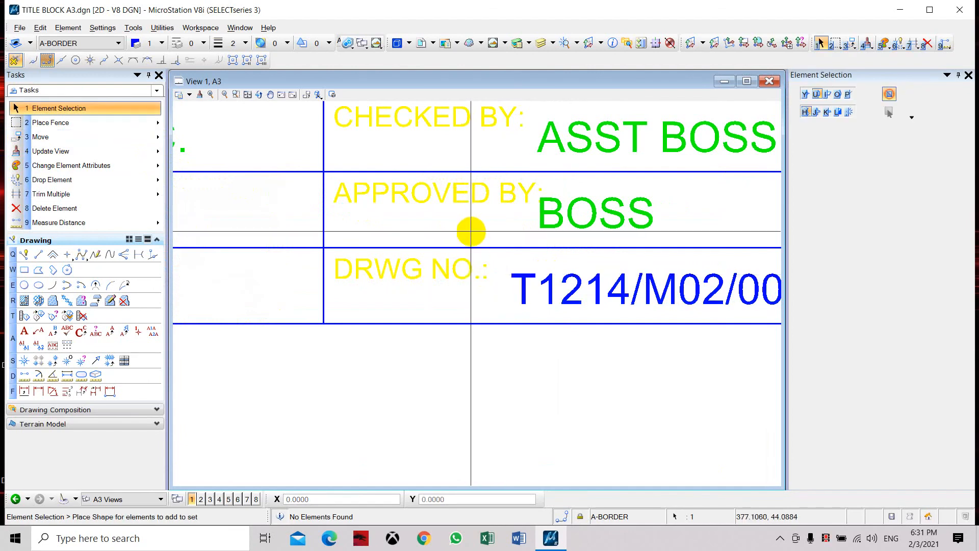
Step: Change the PROJECT TITLE: label in the large bottom cell to "SERVICES"
scroll(470, 230, "down", 3)
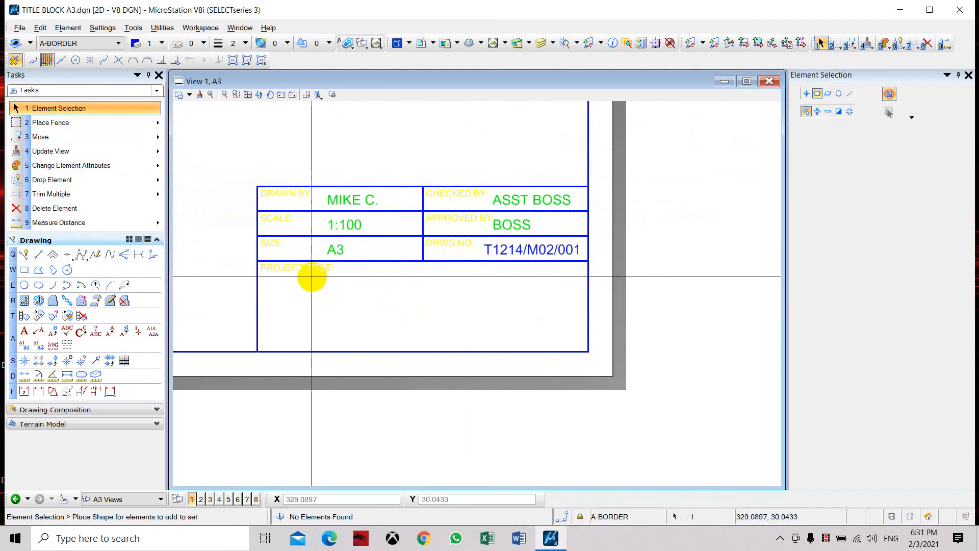
scroll(317, 266, "up", 3)
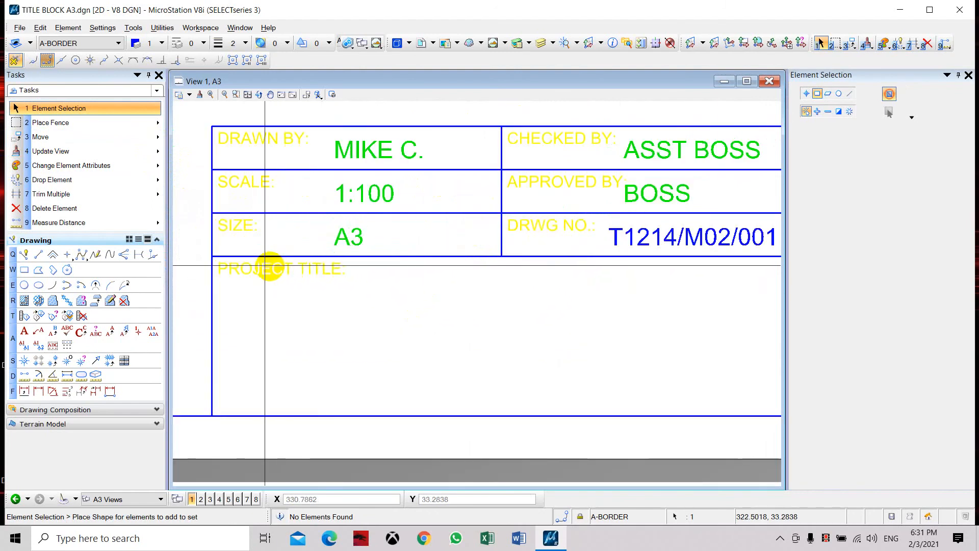
left_click(45, 332)
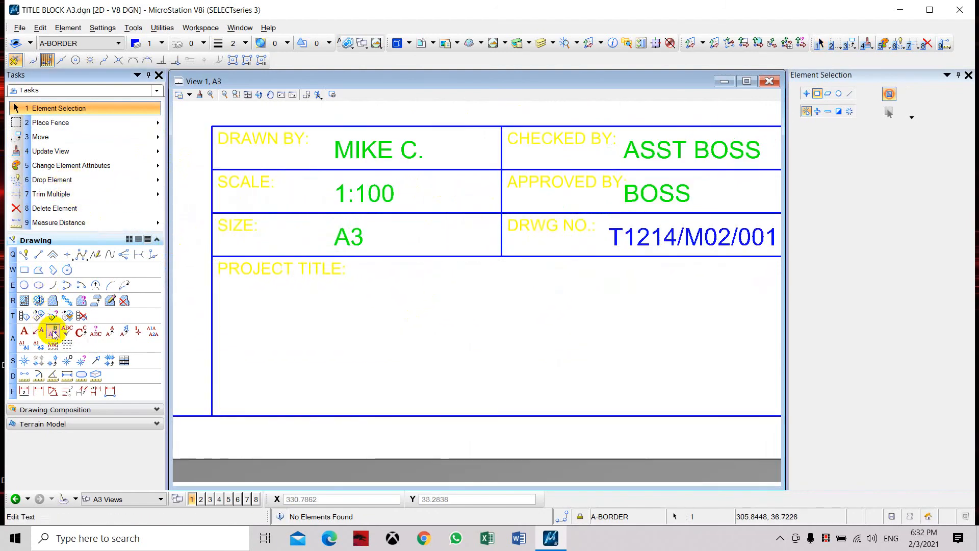
left_click(284, 268)
type("SERVICES")
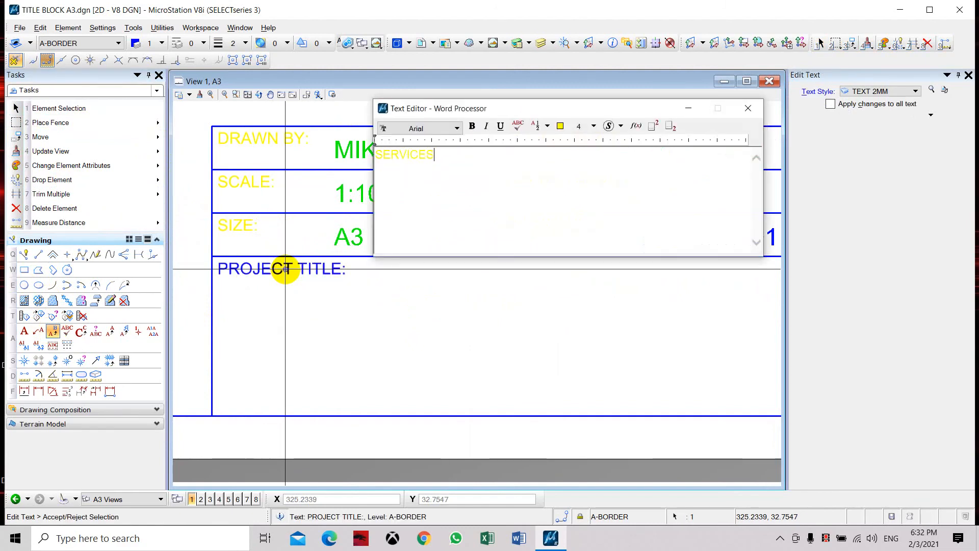
left_click(359, 323)
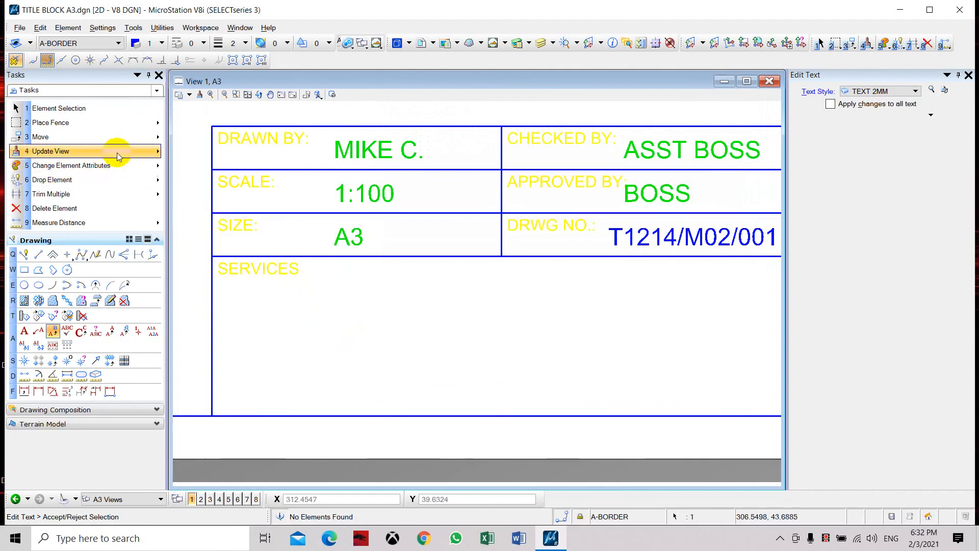
Step: Place the two-line text "AIR CONDITIONING & MECHANICAL" / "SERVICES" below the SERVICES label in the large bottom cell, using text style TEXT 4MM
left_click(24, 333)
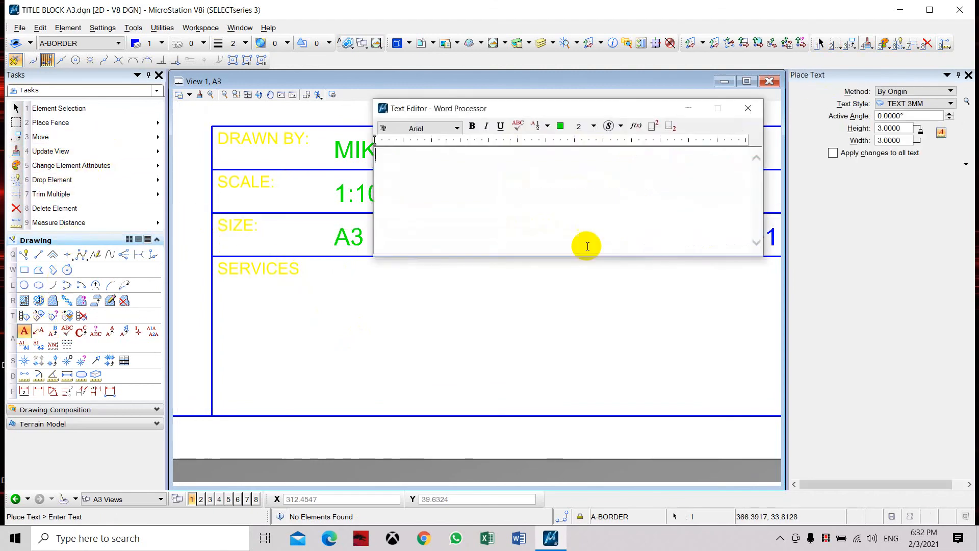
left_click(927, 104)
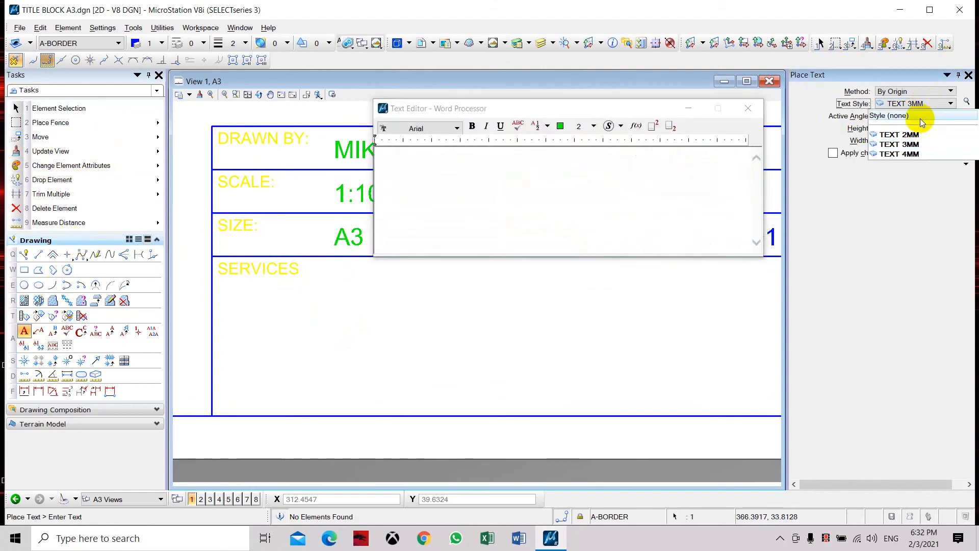
left_click(913, 145)
left_click(595, 172)
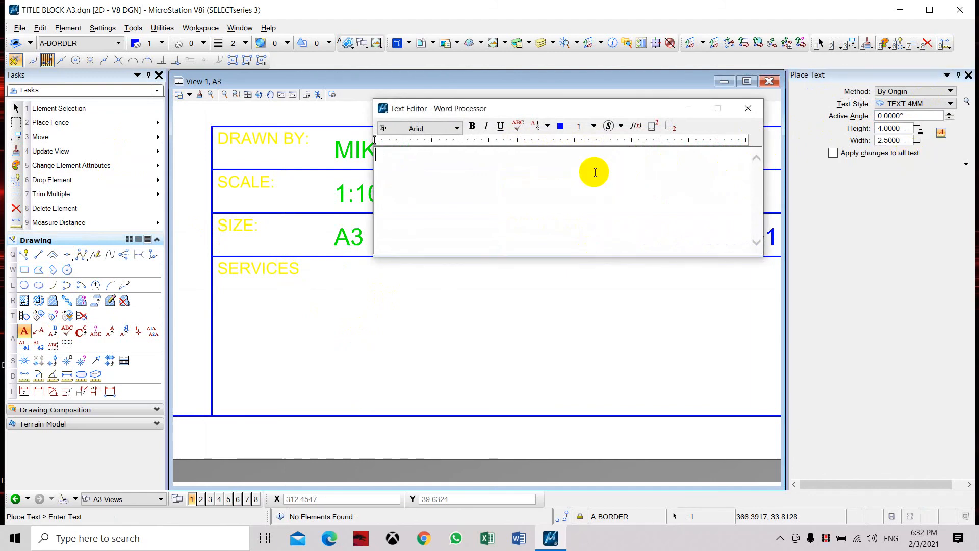
type("AIR")
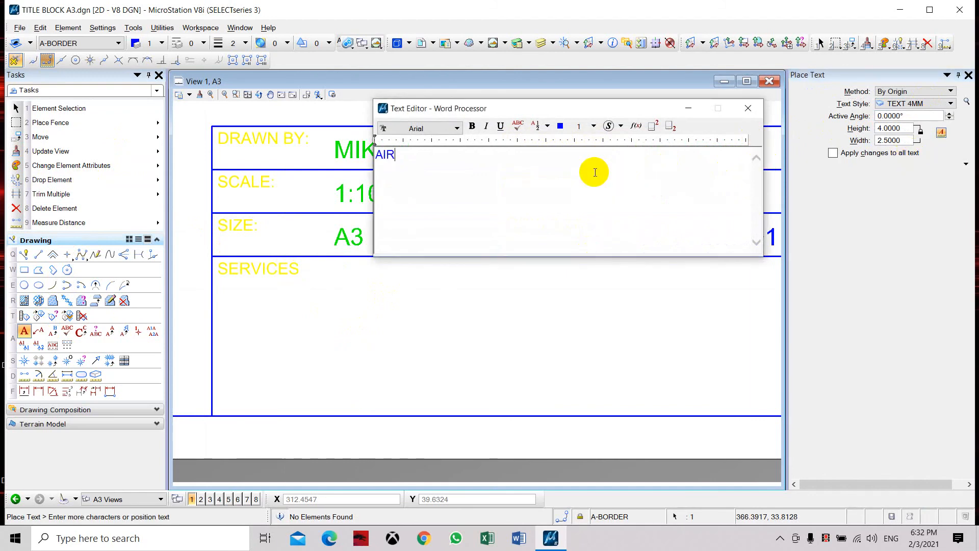
type(" CONDITIONING ")
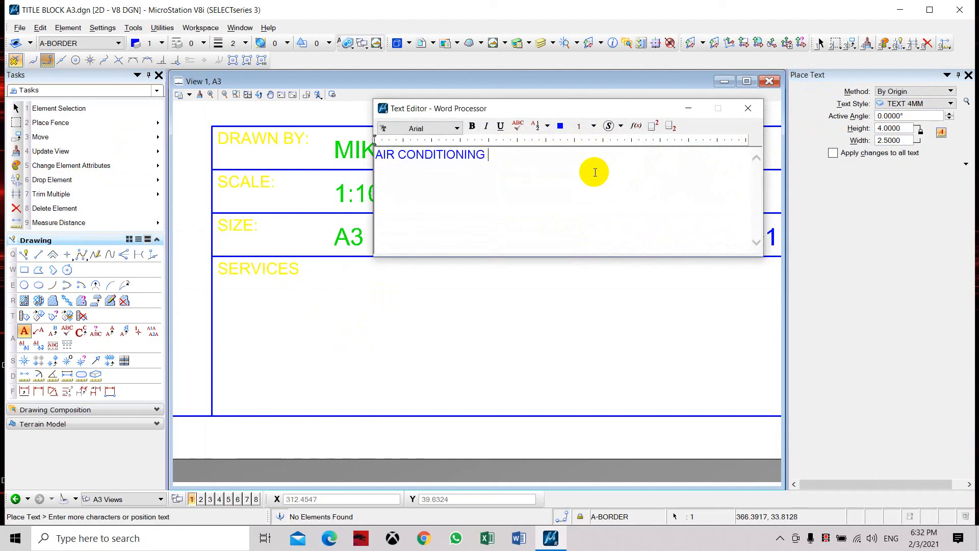
type("& MECHANICAL ")
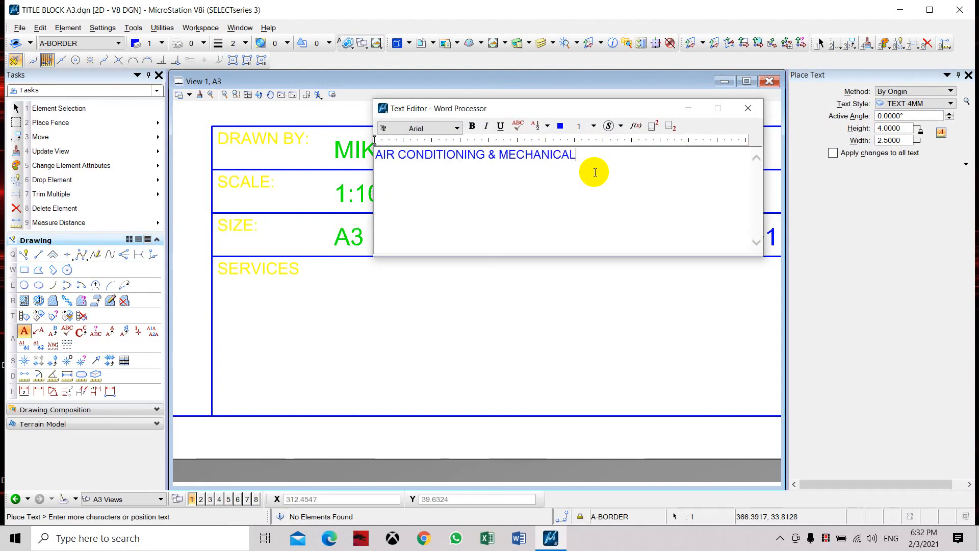
type("SERVICES")
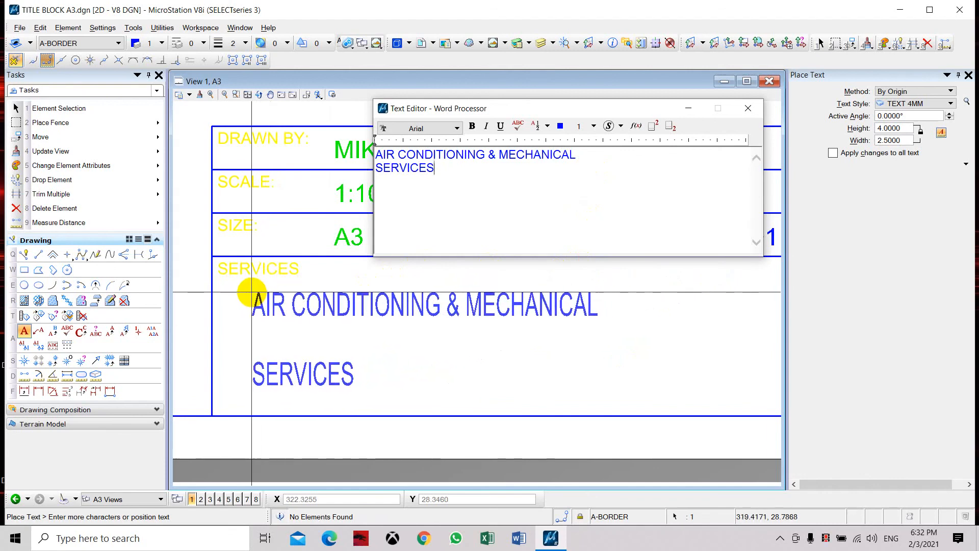
left_click(273, 292)
key("Escape")
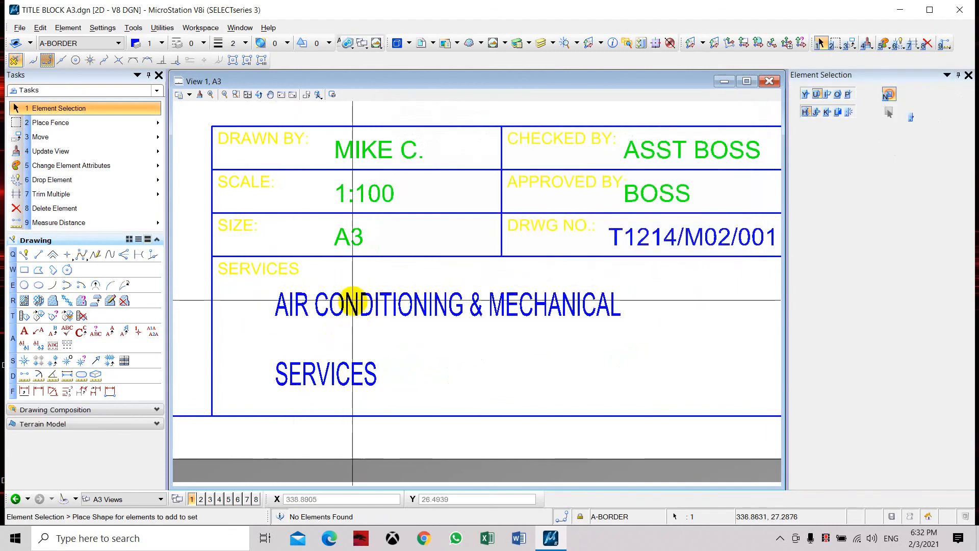
Step: Set the line spacing of the TEXT 4MM style to 0, save the style and finish editing the two-line services text
left_click(58, 332)
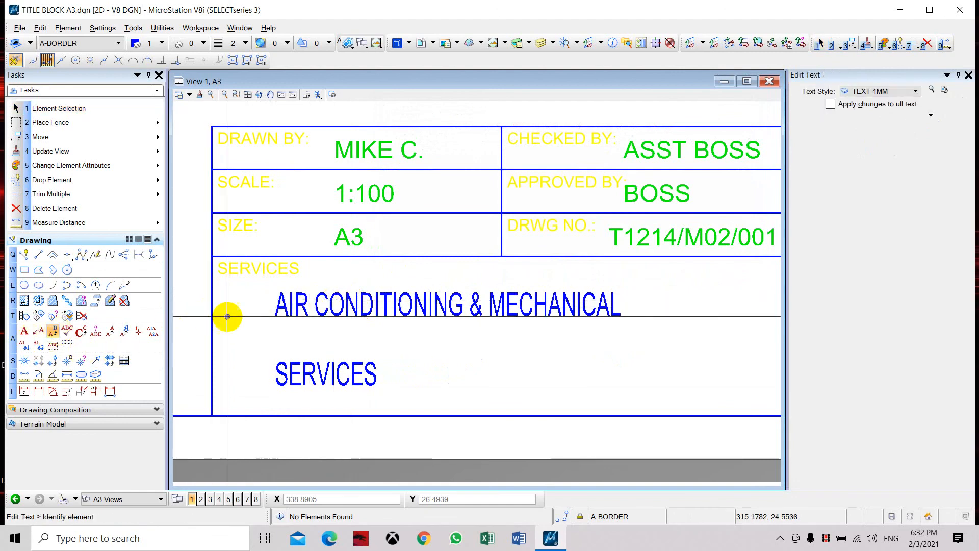
left_click(281, 307)
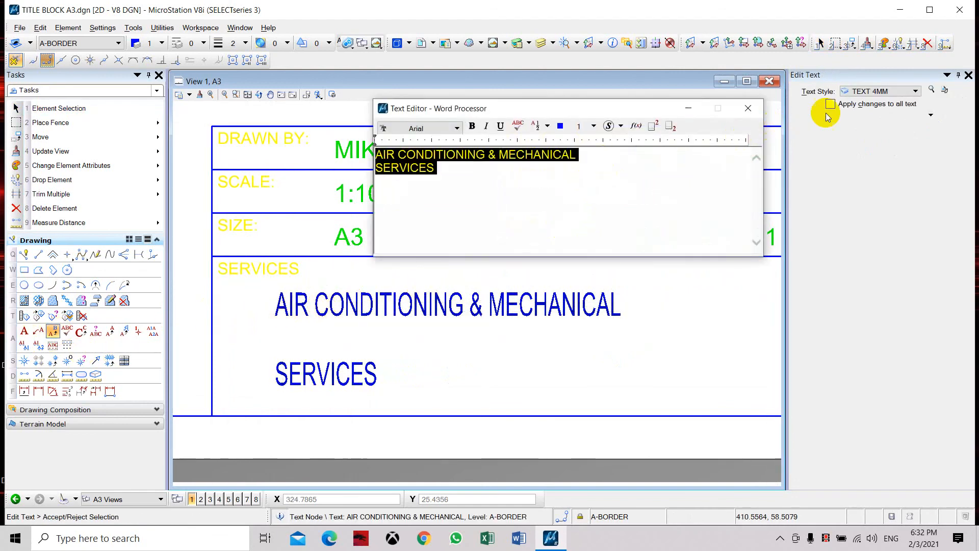
left_click(930, 90)
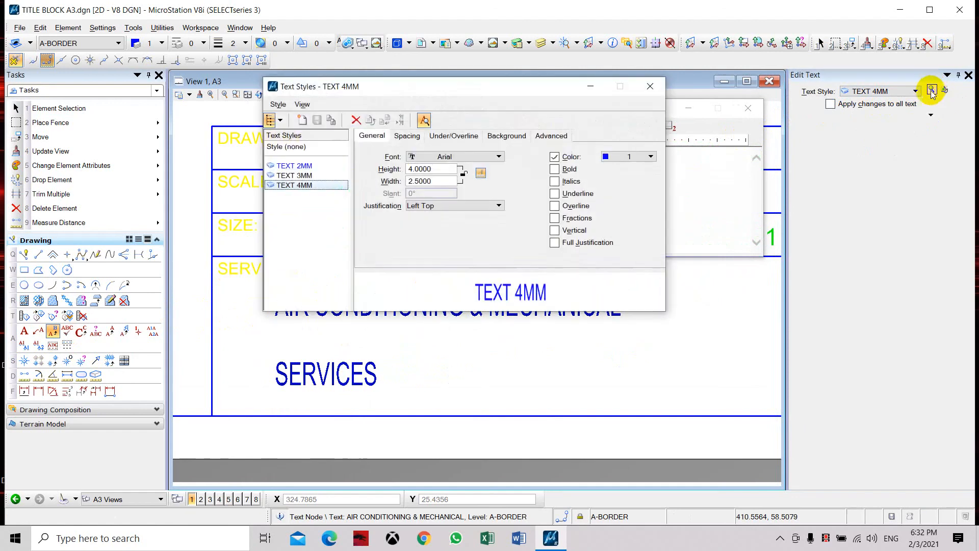
left_click(407, 135)
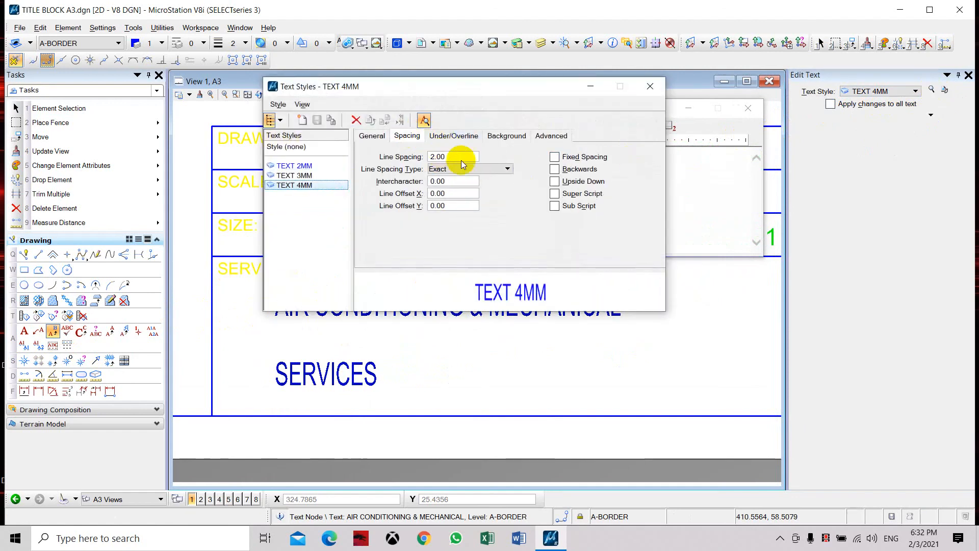
left_click_drag(463, 156, 405, 154)
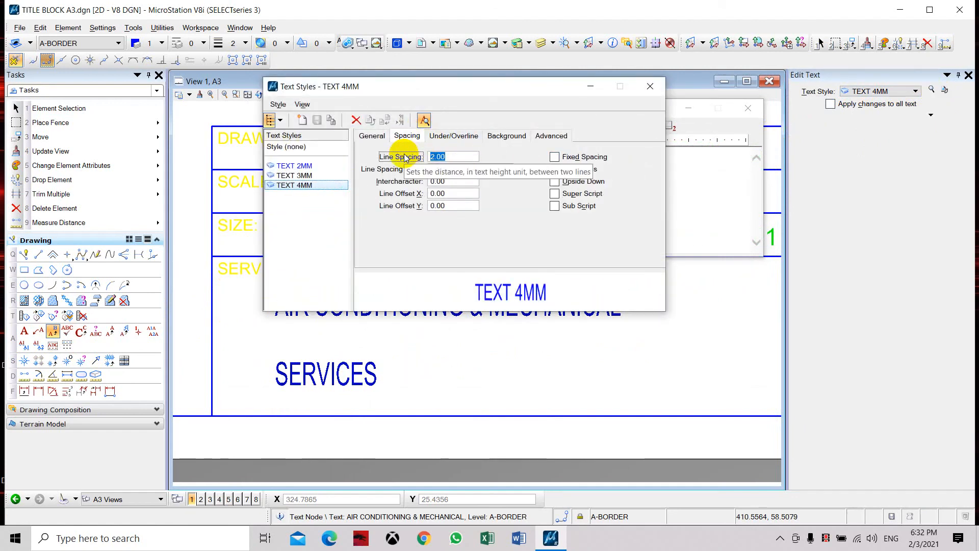
type("0")
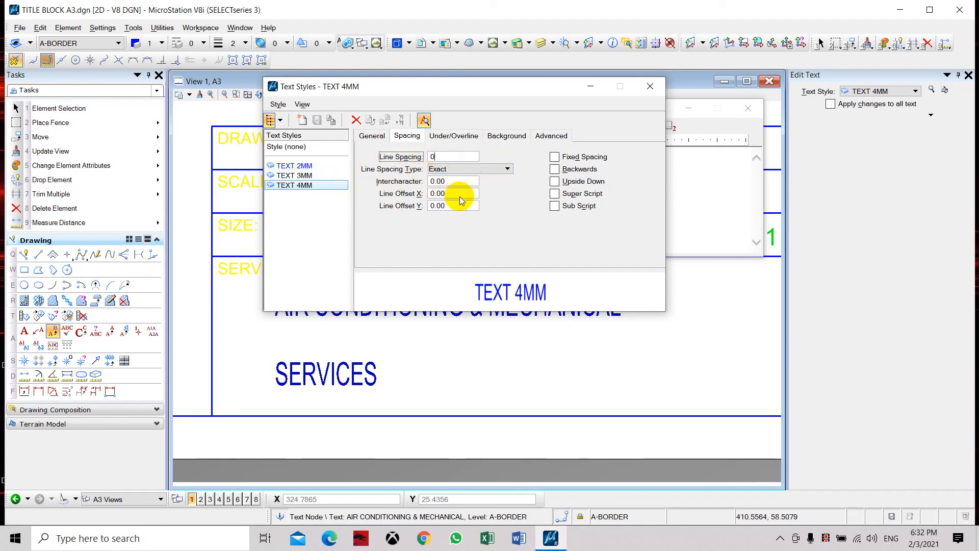
key("Tab")
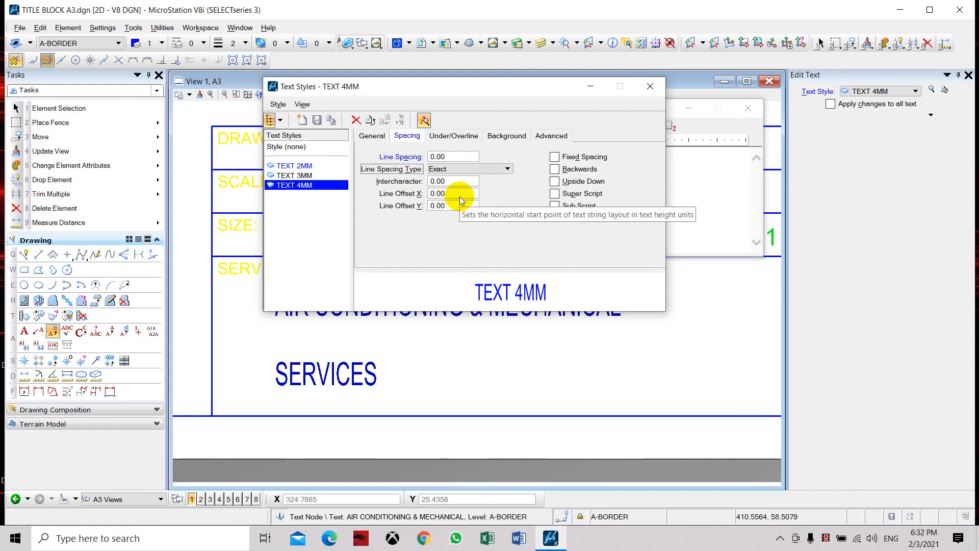
left_click(318, 121)
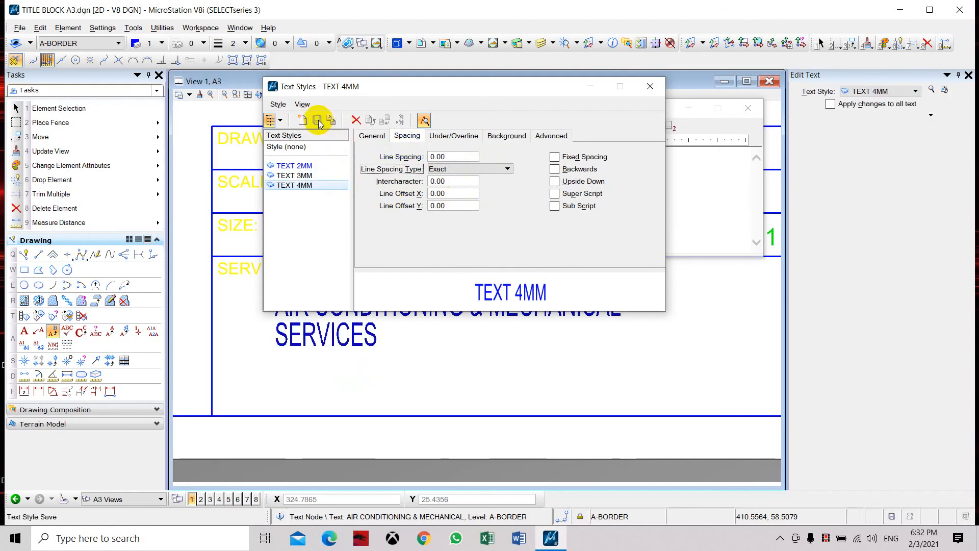
left_click(657, 87)
left_click(427, 233)
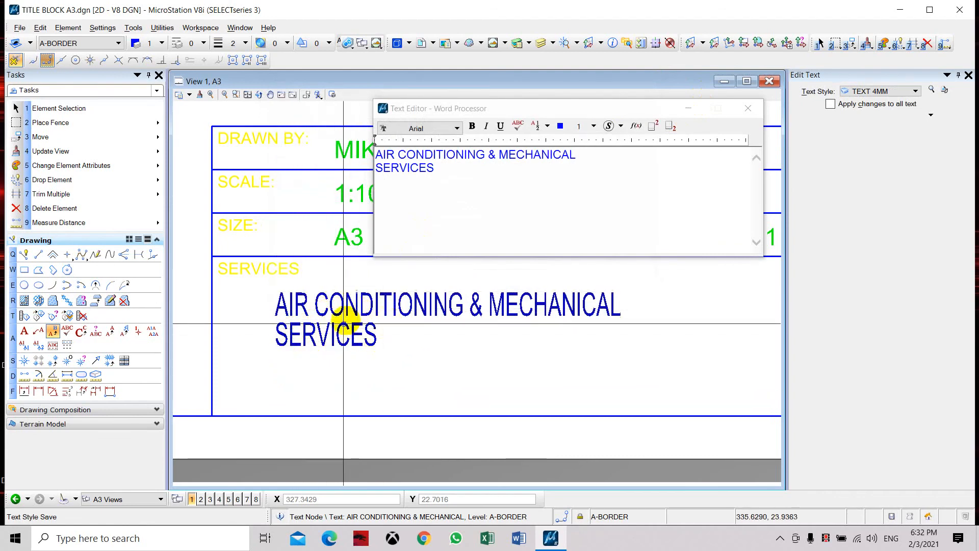
left_click(748, 108)
Step: Examine the filled-in title block and the whole A3 sheet with its border
scroll(471, 257, "down", 5)
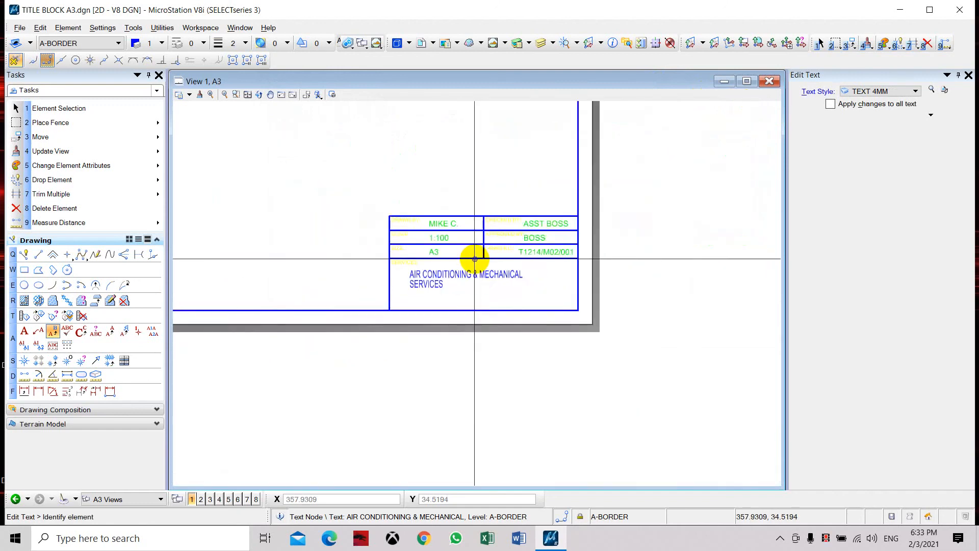
middle_click_drag(459, 223, 479, 277)
scroll(457, 286, "up", 5)
scroll(518, 258, "down", 2)
mouse_move(500, 312)
middle_mouse_down()
mouse_move(533, 328)
mouse_move(565, 376)
middle_mouse_up()
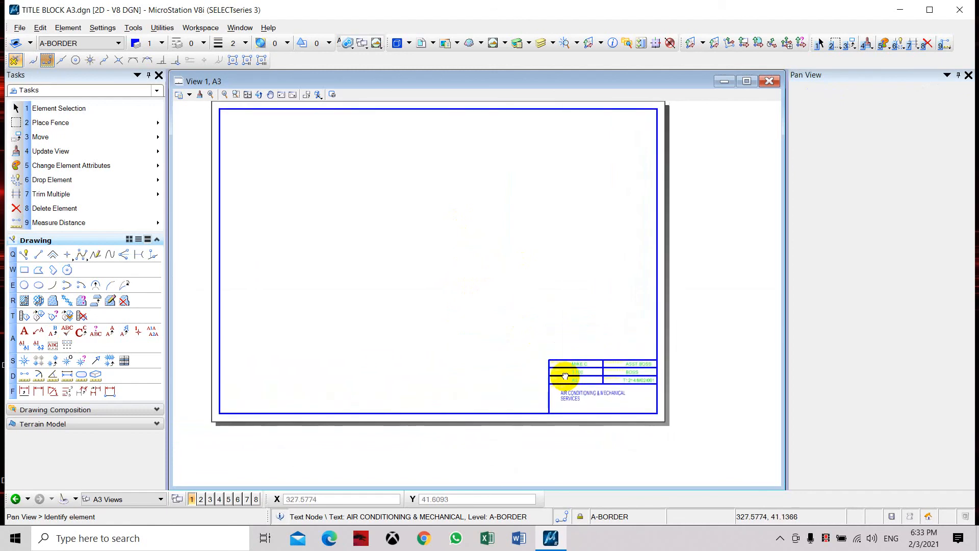
middle_click_drag(565, 376, 560, 354)
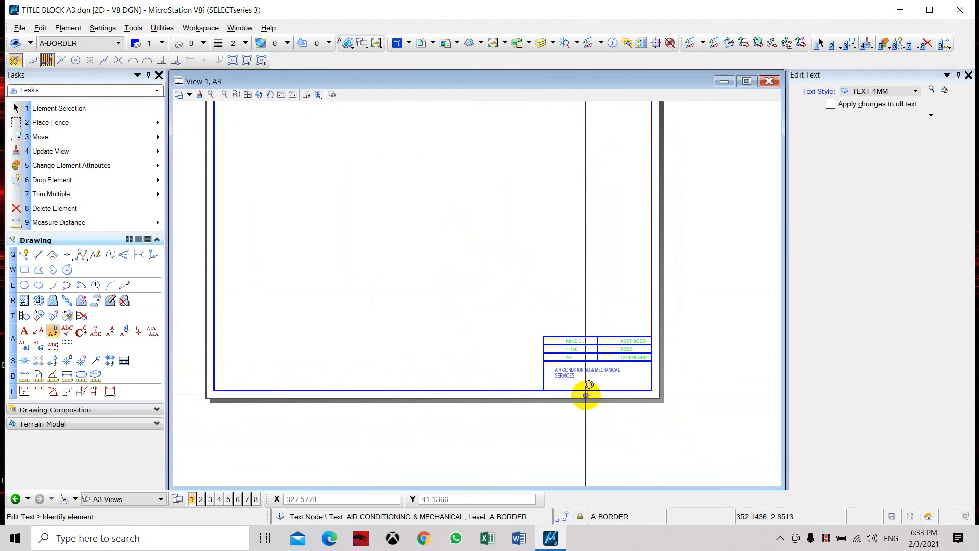
scroll(587, 395, "down", 4)
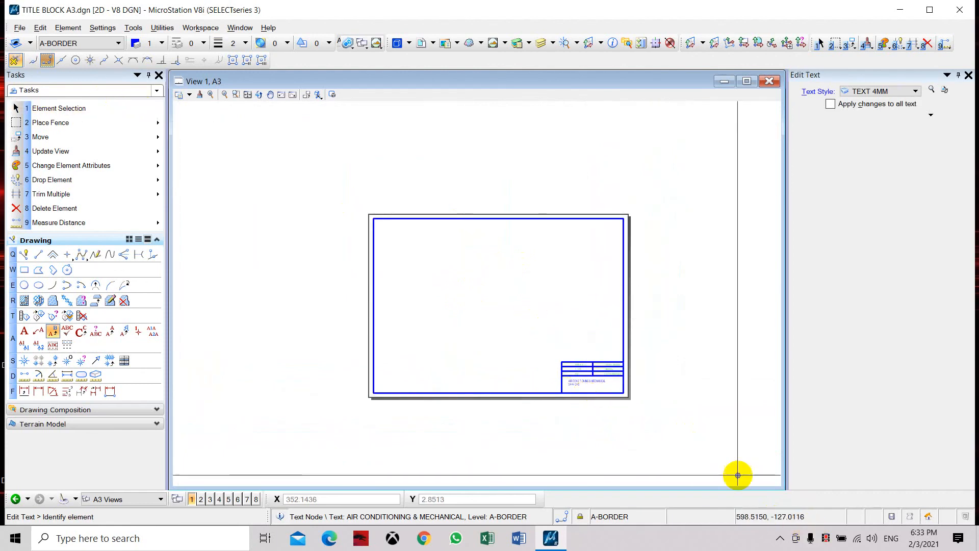